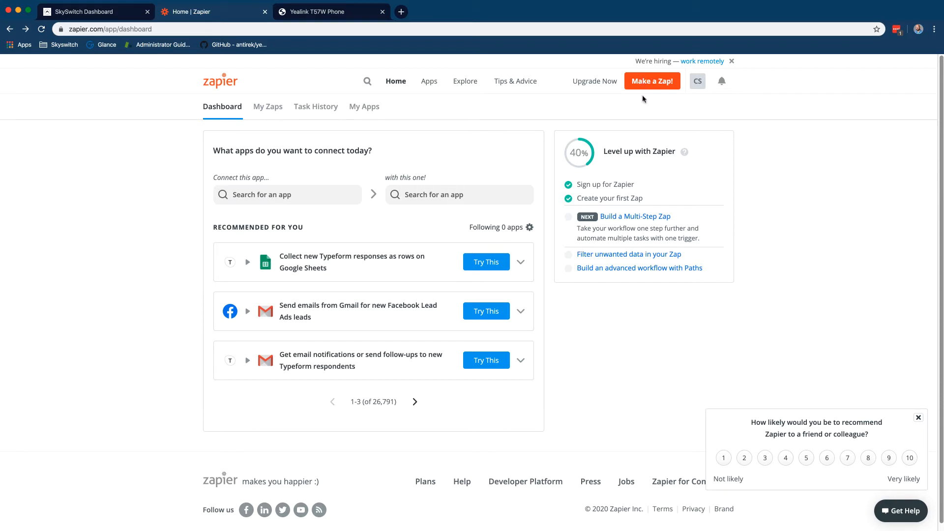
# Create a new zap triggered by Webhooks by Zapier's Catch Hook event
pyautogui.click(655, 84)
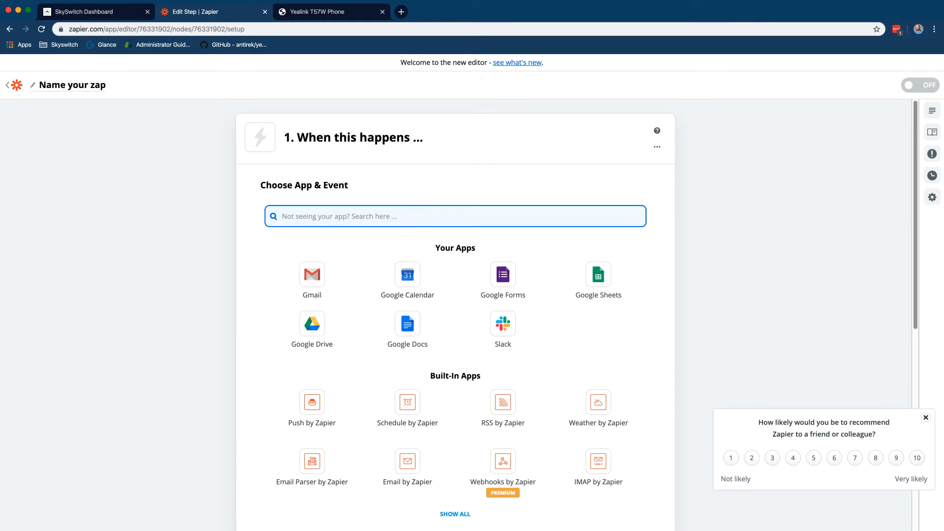
pyautogui.write('webhoo')
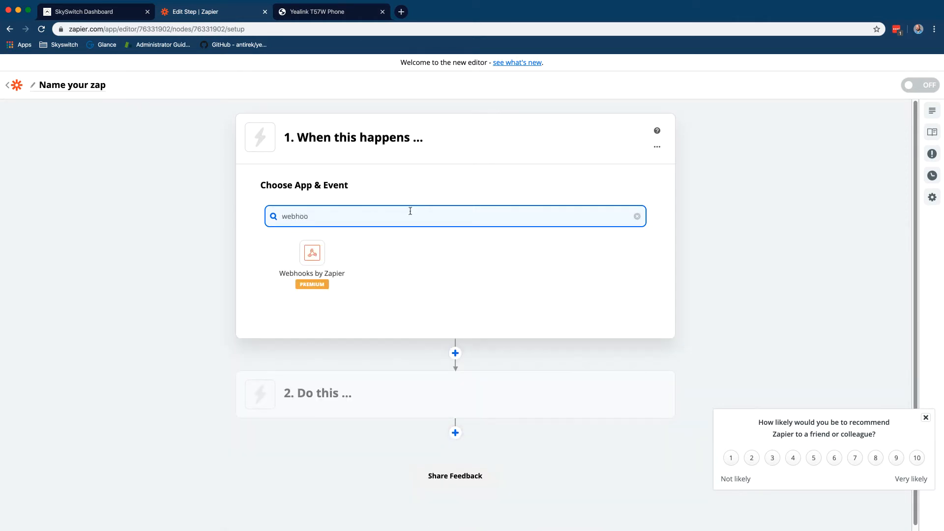
pyautogui.click(310, 260)
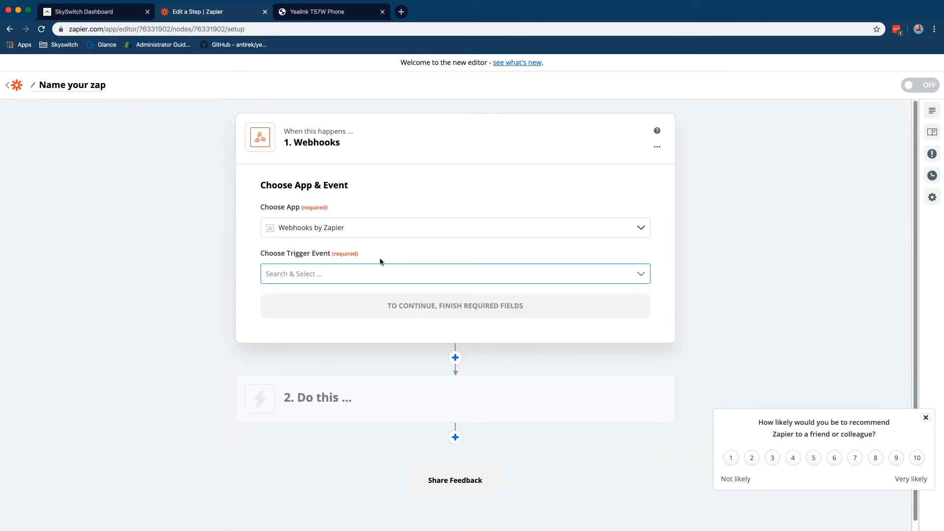
pyautogui.click(378, 272)
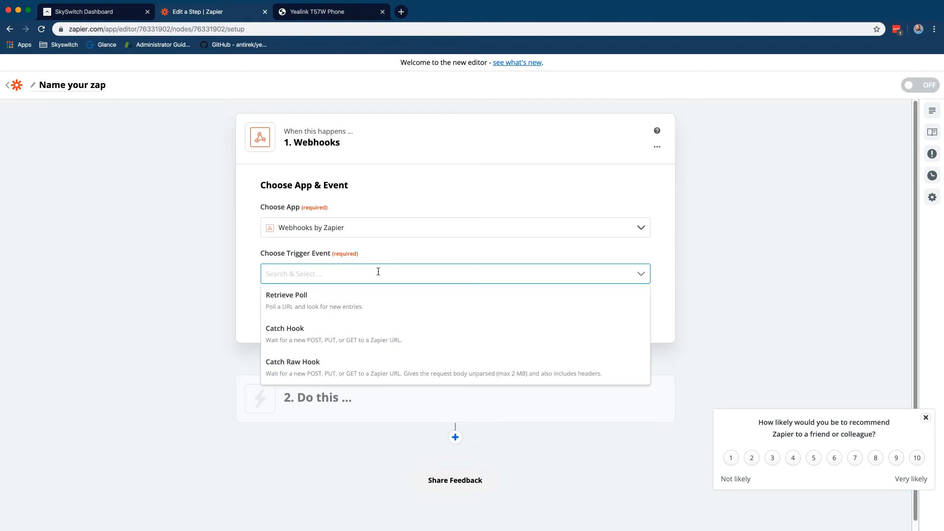
pyautogui.click(362, 340)
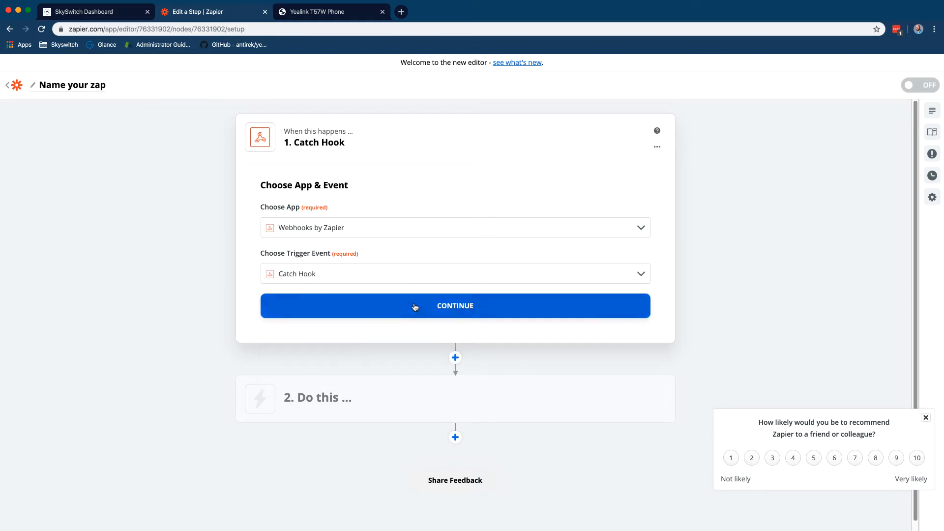
pyautogui.click(415, 306)
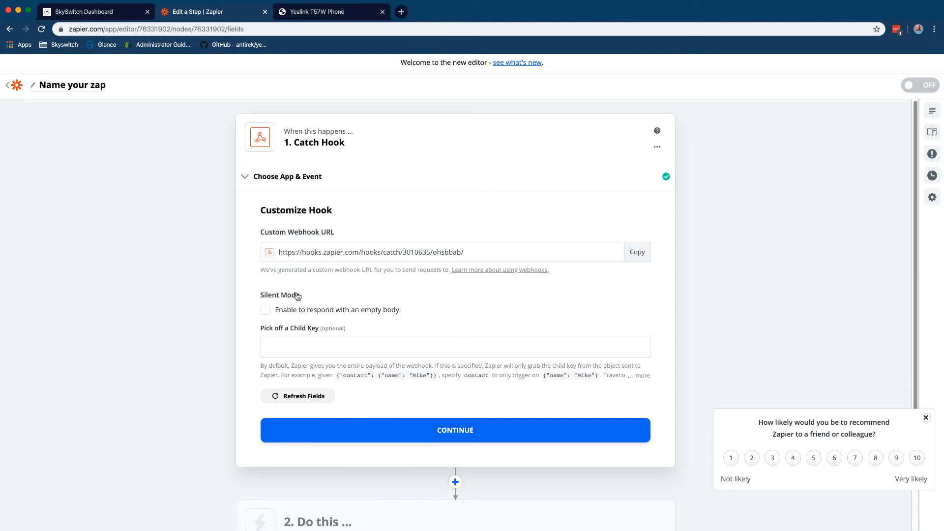
# Enable Silent Mode, copy the custom webhook URL, and start the trigger test
pyautogui.click(266, 311)
pyautogui.click(640, 255)
pyautogui.click(456, 428)
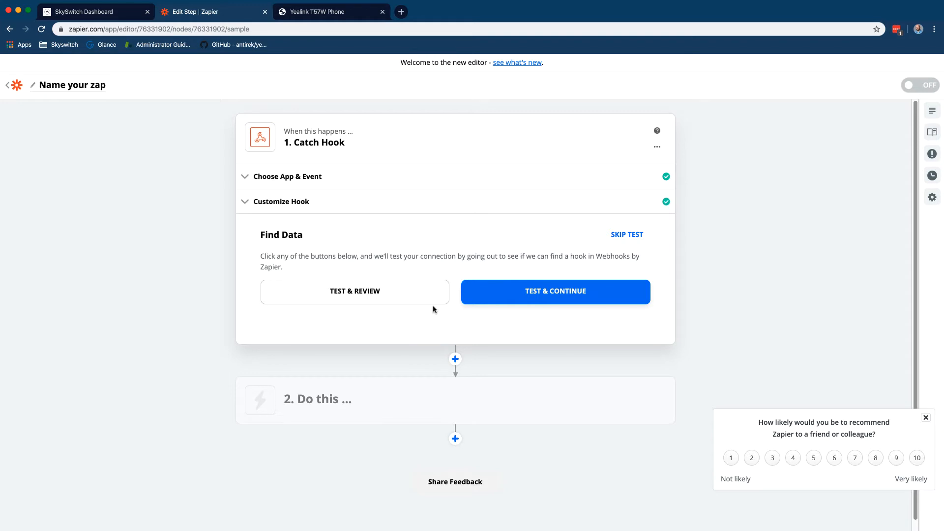
pyautogui.click(429, 293)
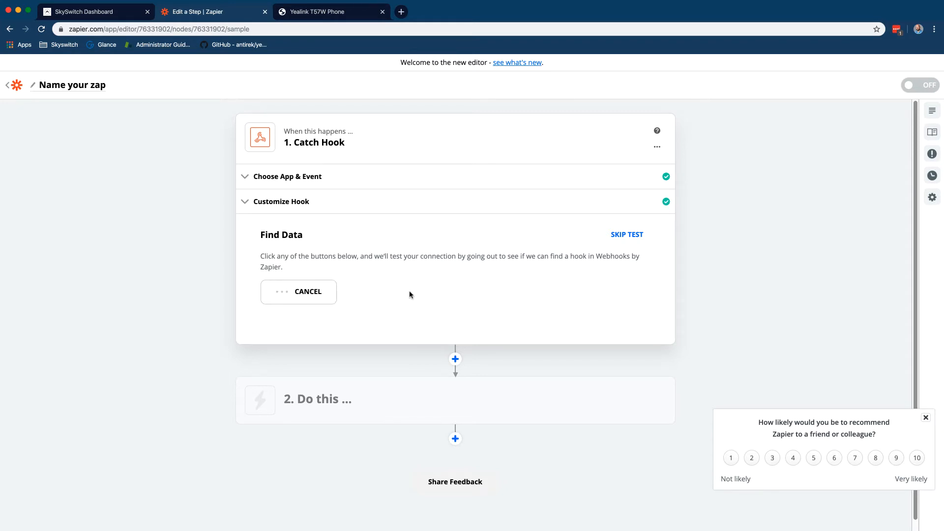
# Load the copied webhook URL in a new Chrome tab
pyautogui.click(401, 12)
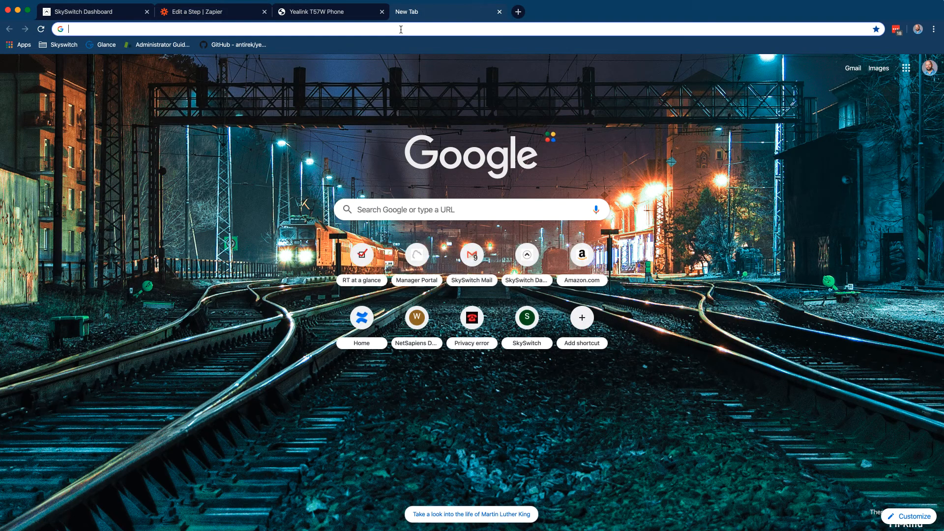
pyautogui.press('super+v')
pyautogui.press('Return')
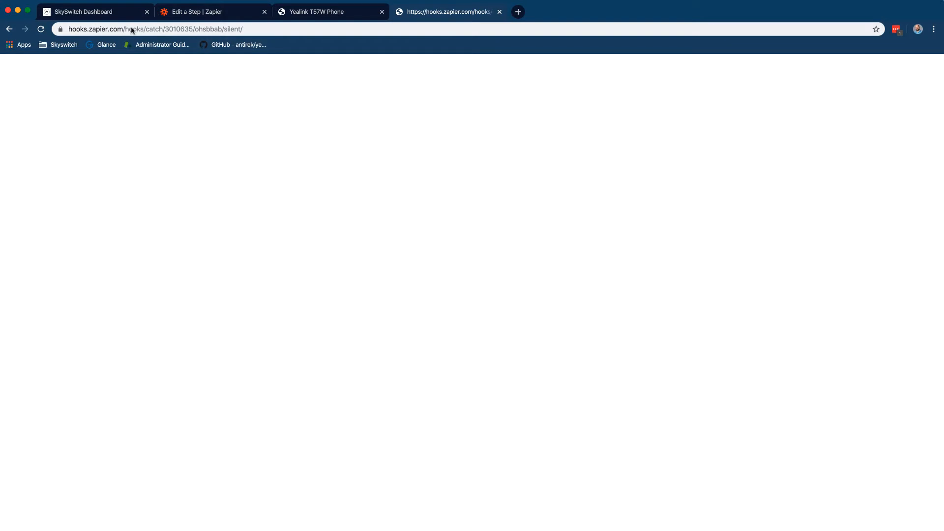
pyautogui.click(234, 20)
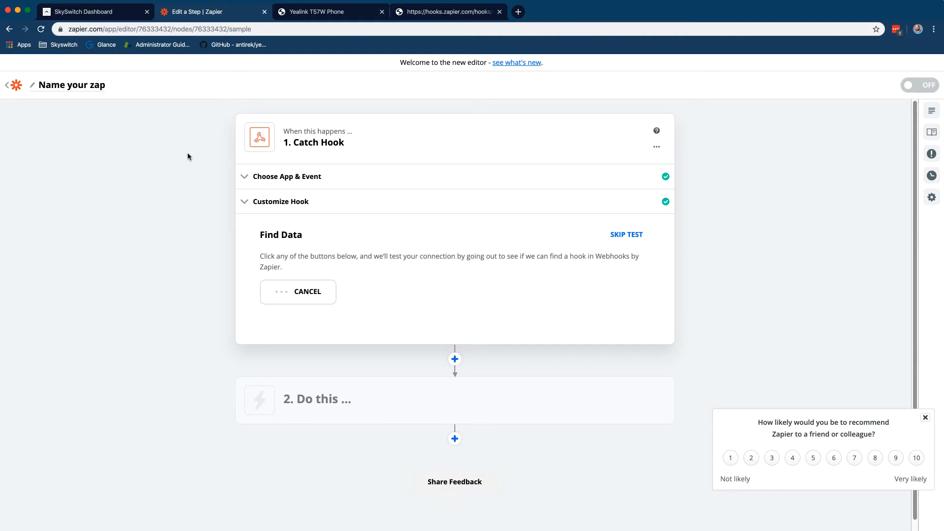
# Resend the webhook request with ?test=hi appended to the URL
pyautogui.click(424, 13)
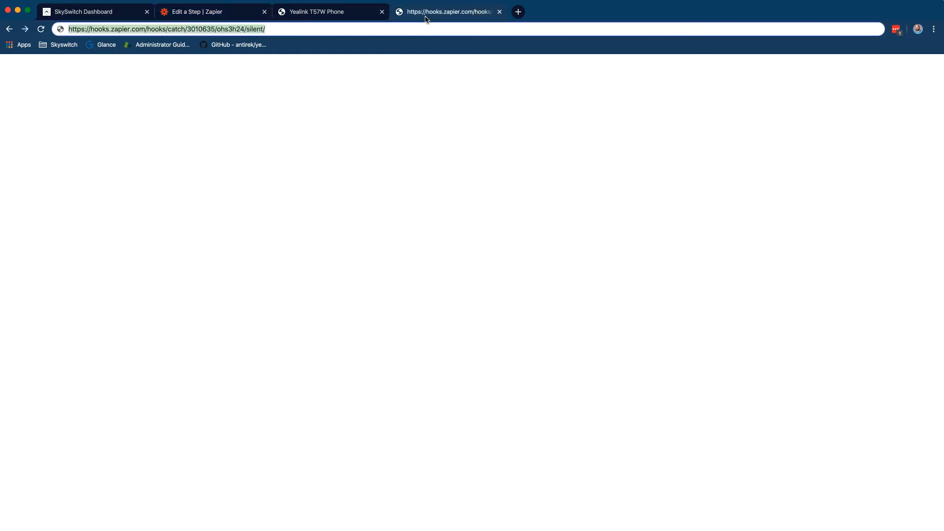
pyautogui.click(286, 28)
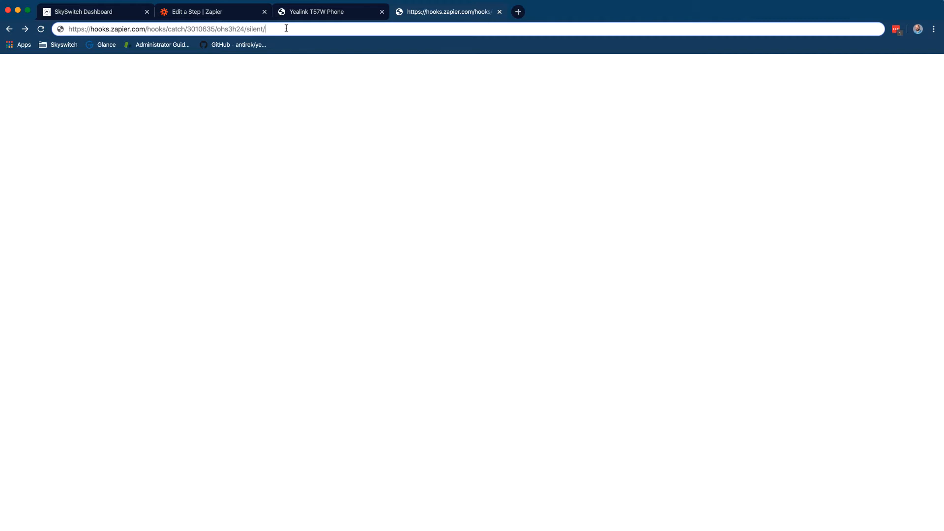
pyautogui.press('Down')
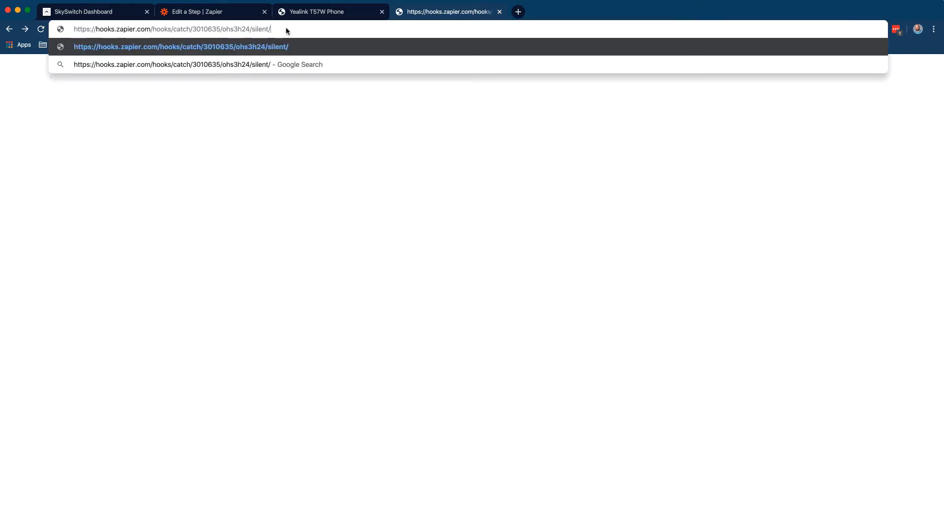
pyautogui.write('?test=hi')
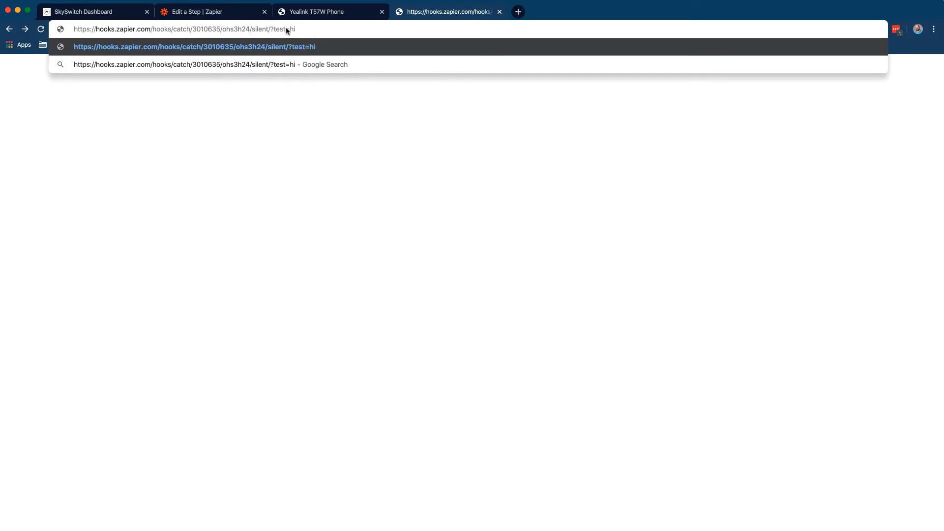
pyautogui.write('%')
pyautogui.press('BackSpace')
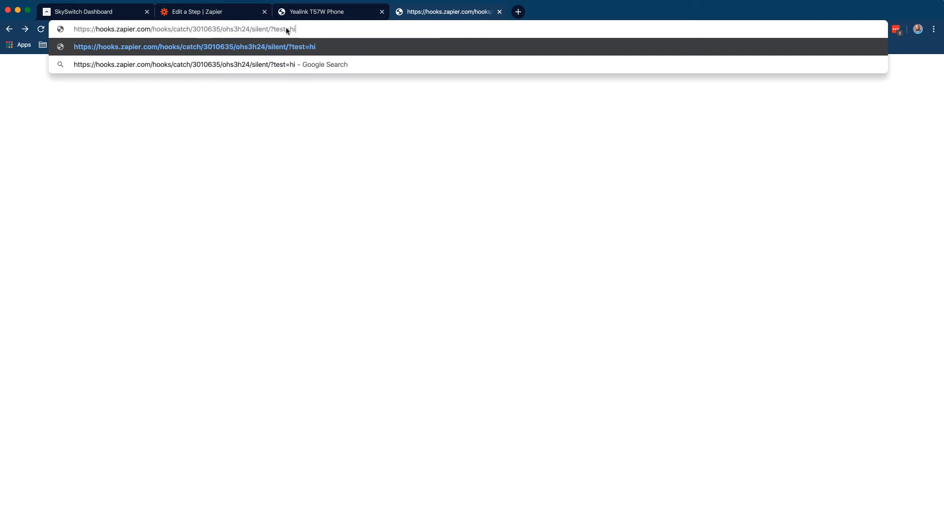
pyautogui.write('&')
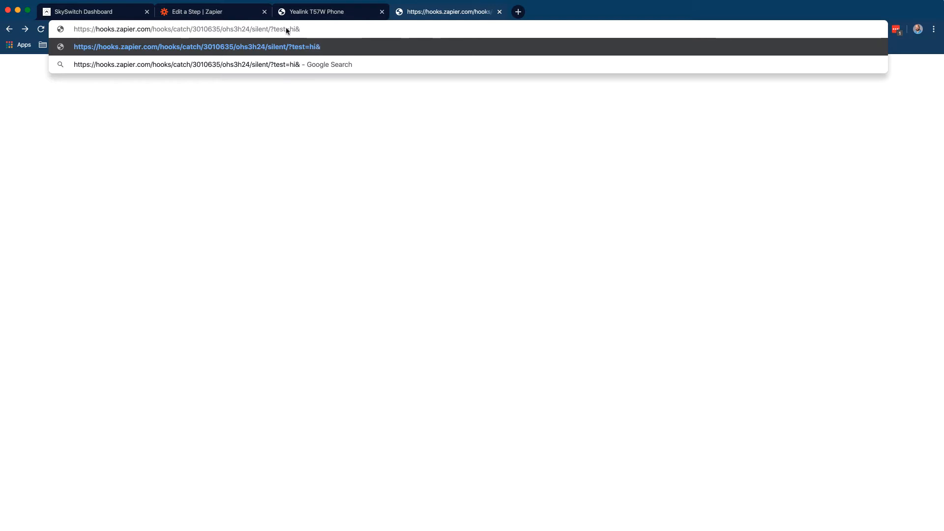
pyautogui.press('BackSpace')
pyautogui.press('Return')
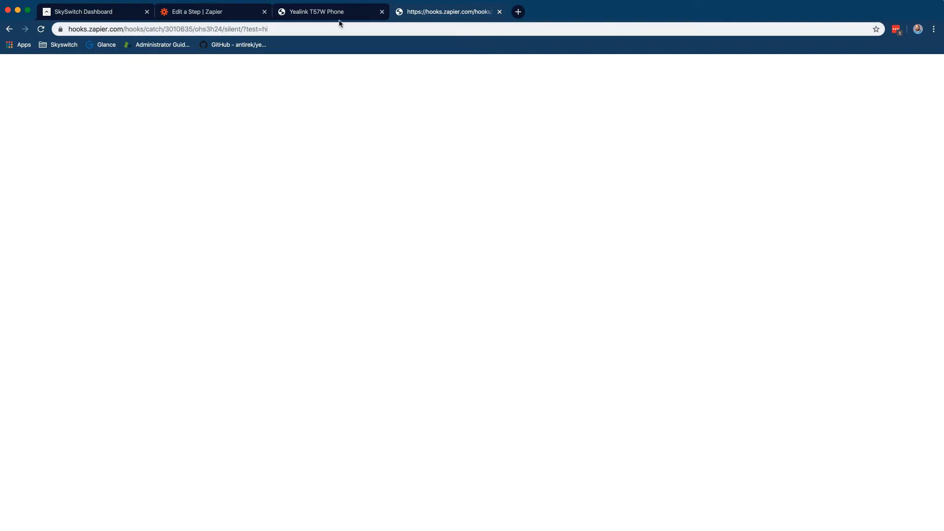
# Verify Hook A shows querystring__test: hi, then close the webhook request tab
pyautogui.click(237, 12)
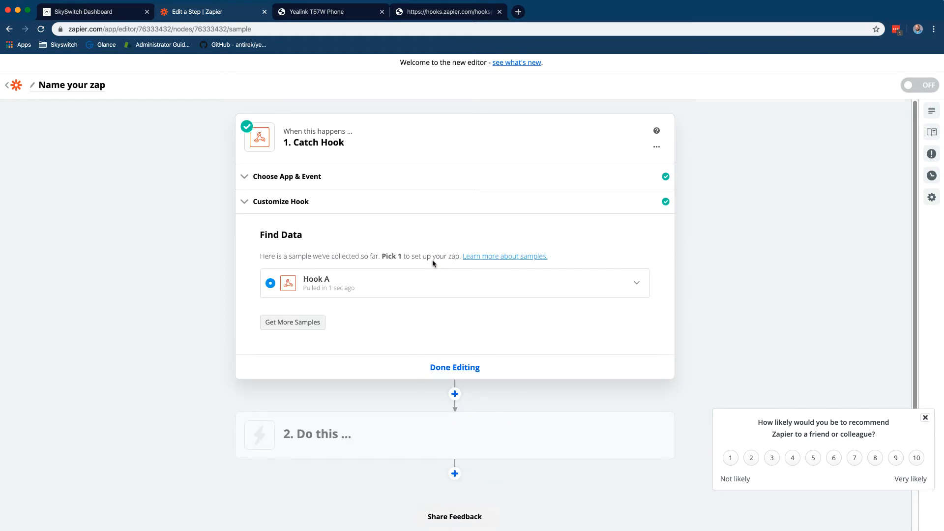
pyautogui.click(437, 288)
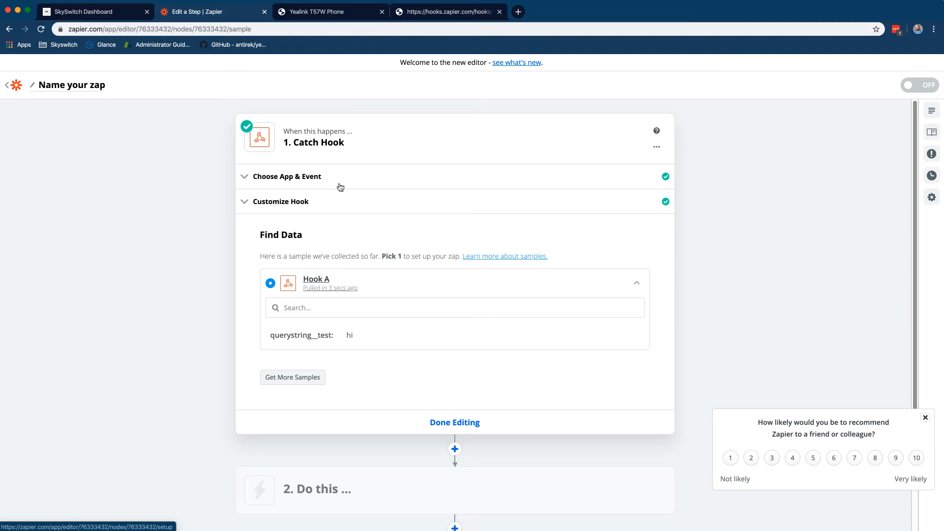
pyautogui.click(499, 12)
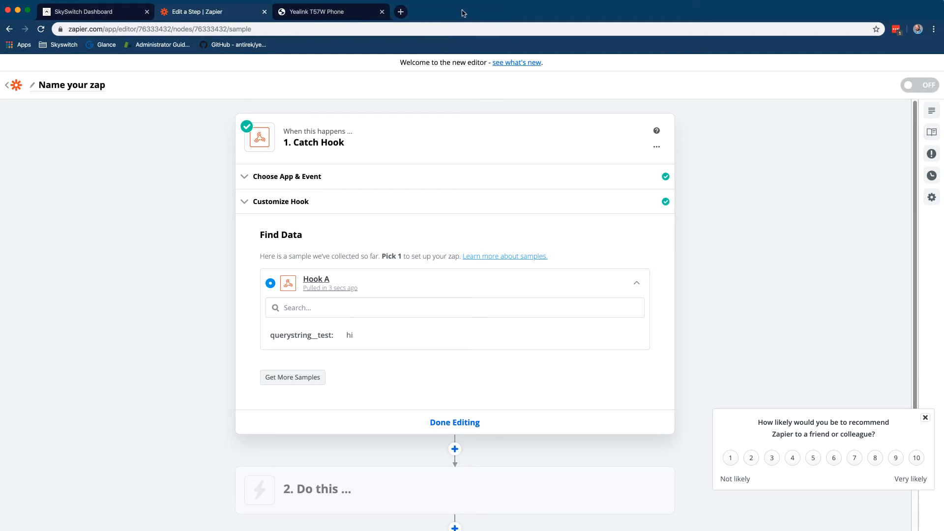
# On the T57W's Features > Action URL page, open the Register Failed help
pyautogui.click(304, 13)
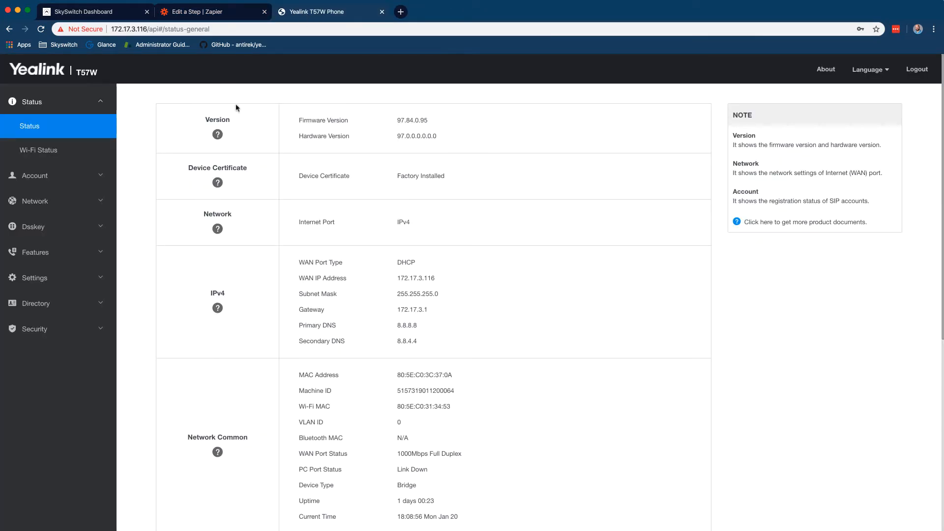
pyautogui.click(101, 203)
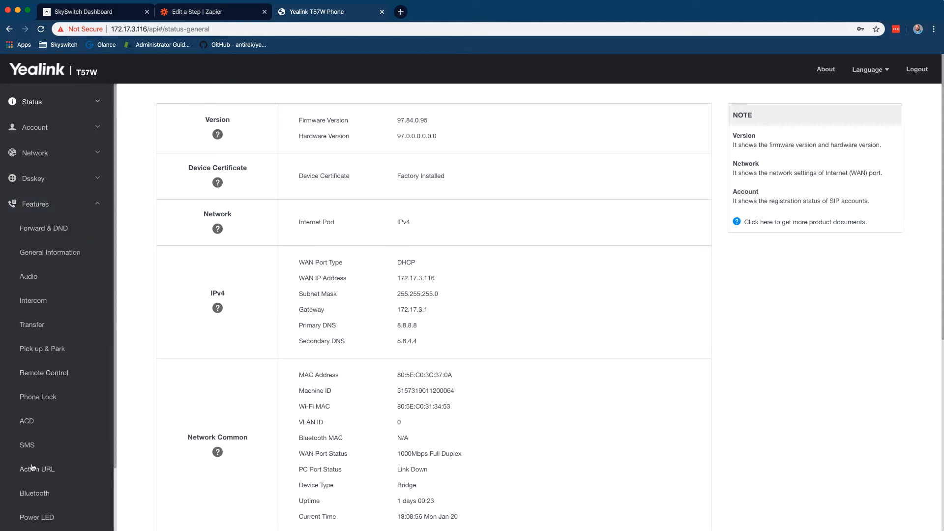
pyautogui.click(40, 469)
pyautogui.click(297, 387)
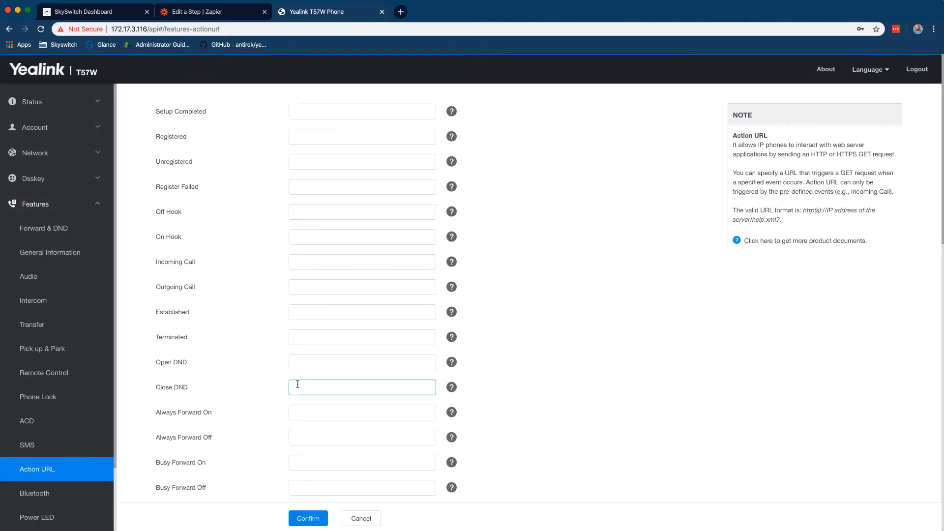
pyautogui.click(451, 188)
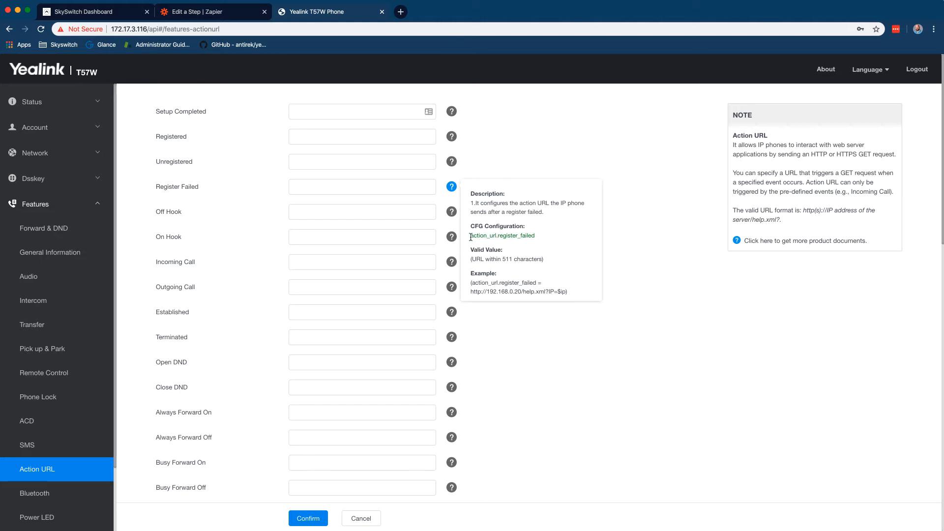
# Open the SIP-T57W V84_80 administrator guide PDF from Yealink Support
pyautogui.click(812, 242)
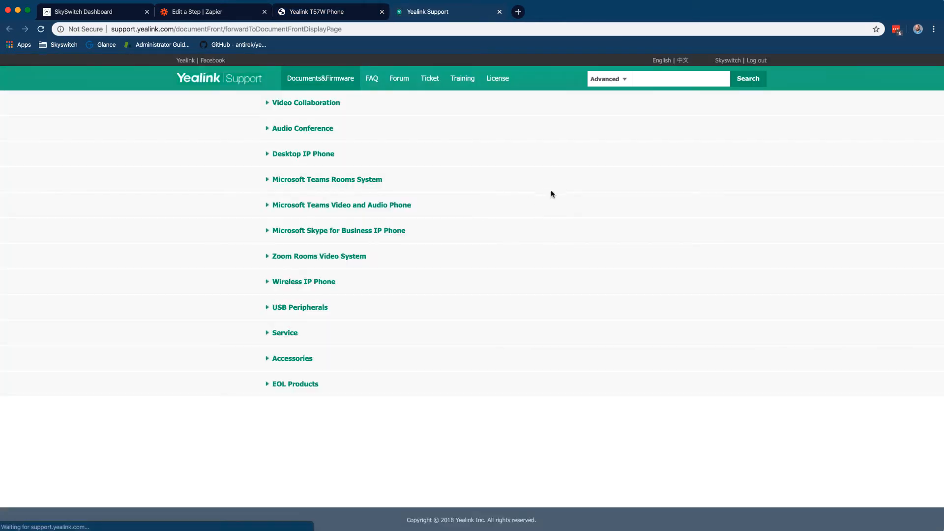
pyautogui.click(297, 154)
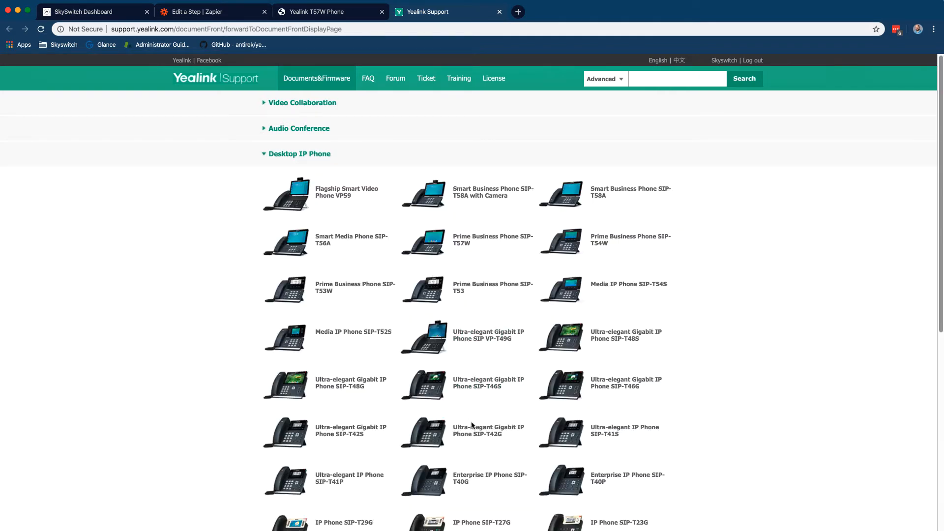
pyautogui.click(476, 239)
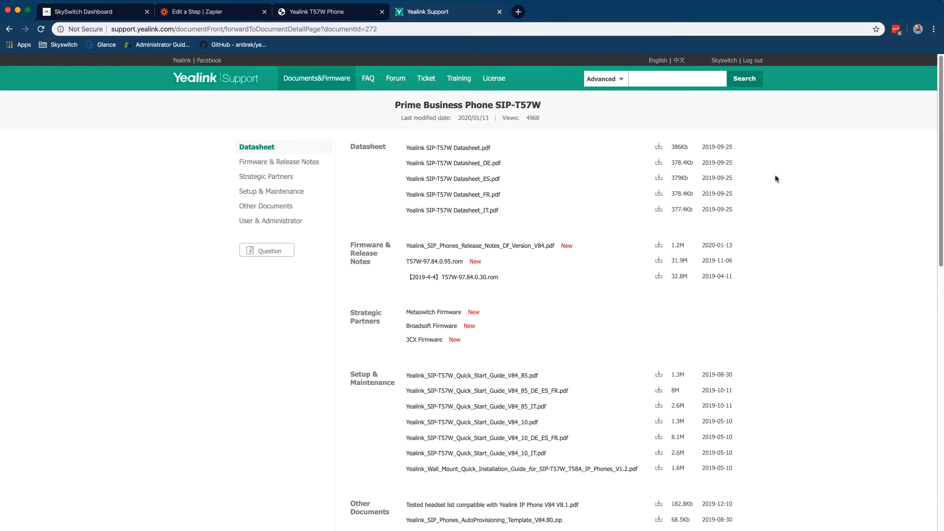
pyautogui.hotkey('ctrl', 'f')
pyautogui.write('admin')
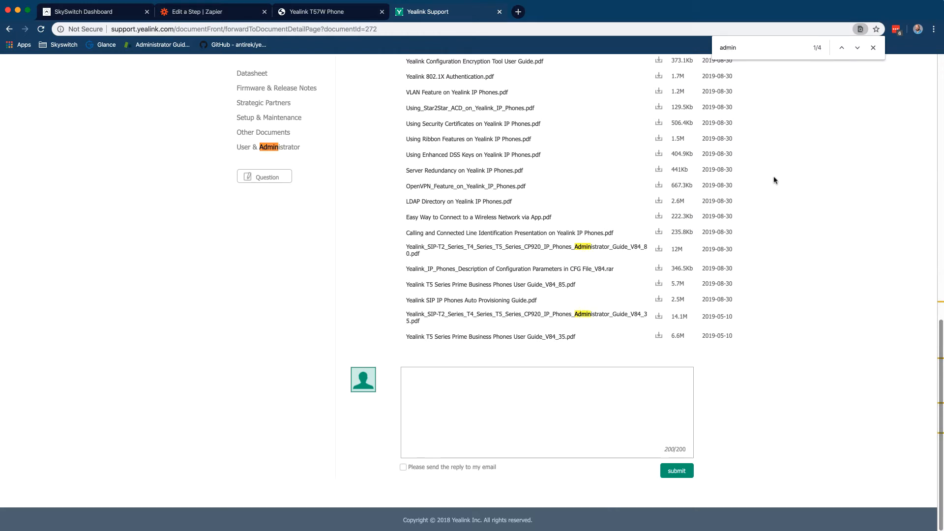
pyautogui.click(594, 249)
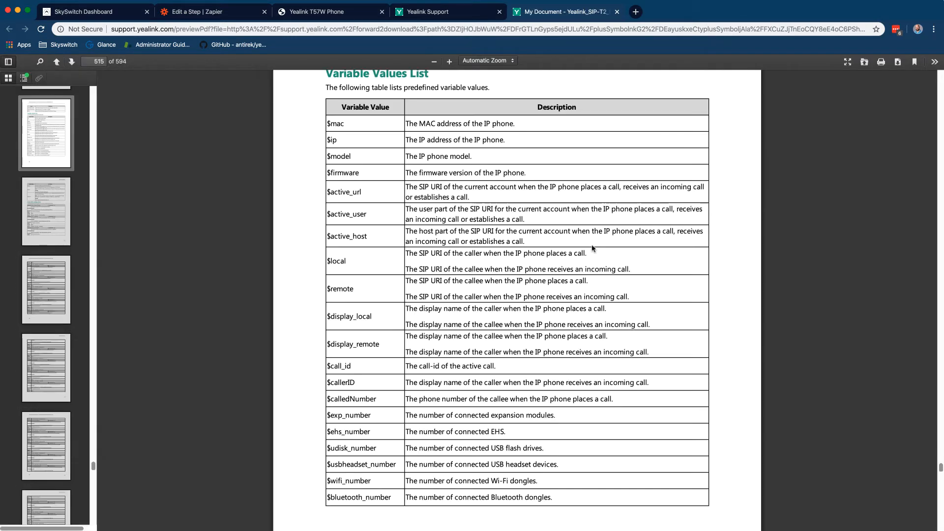
# Review the guide's Action URL event and variable lists, then open the yealink-action-url-generator repository
pyautogui.scroll(5, 590, 249)
pyautogui.scroll(15, 584, 252)
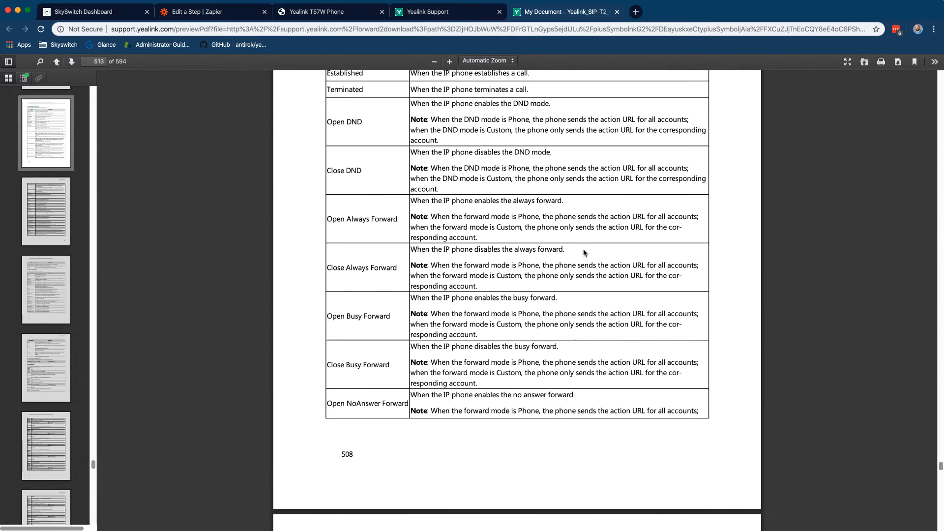
pyautogui.scroll(8, 583, 252)
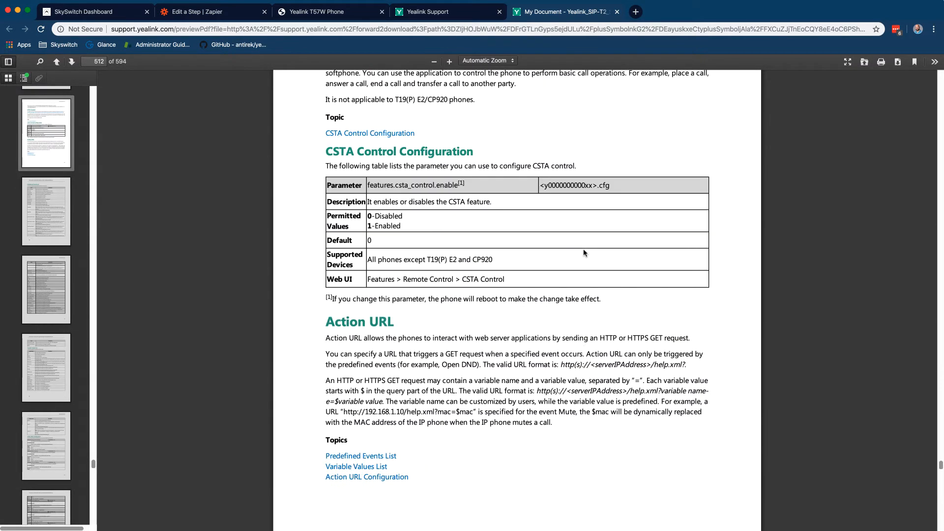
pyautogui.scroll(-3, 584, 253)
pyautogui.scroll(-5, 583, 250)
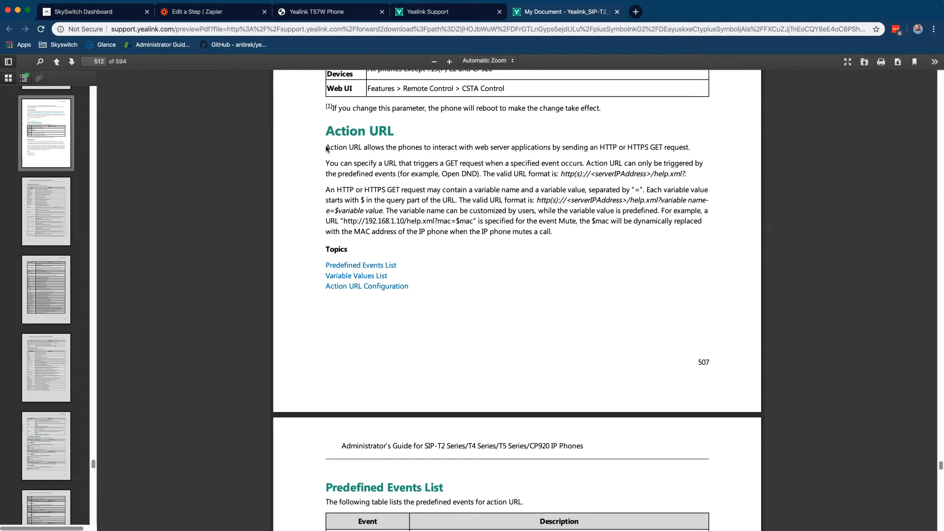
pyautogui.scroll(-10, 422, 257)
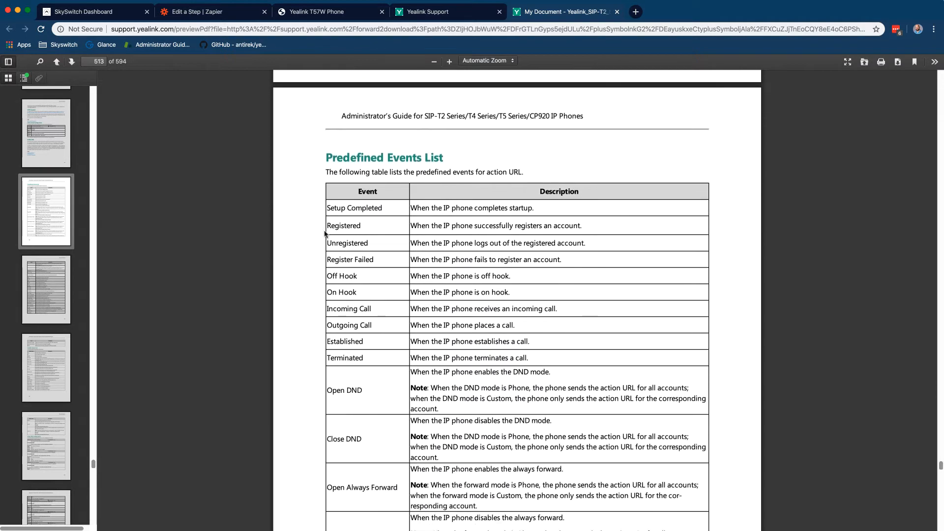
pyautogui.scroll(-12, 411, 273)
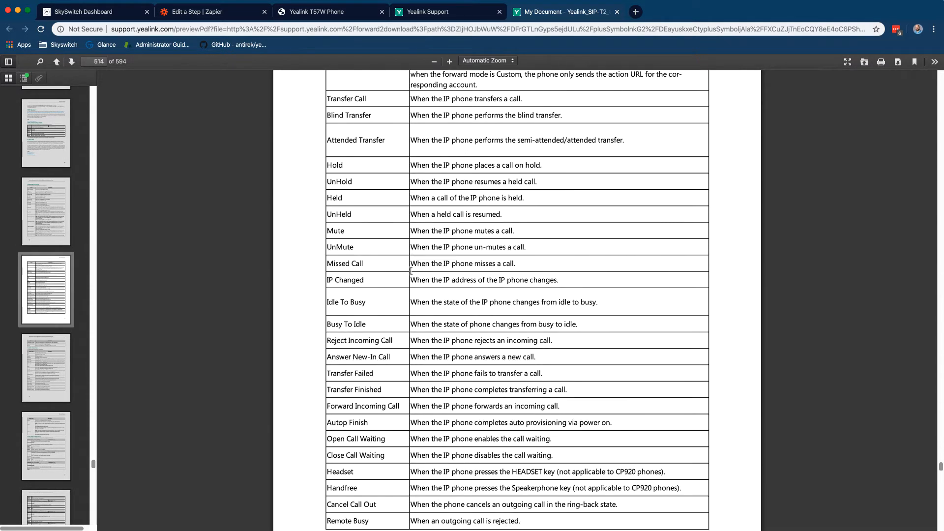
pyautogui.scroll(-5, 410, 274)
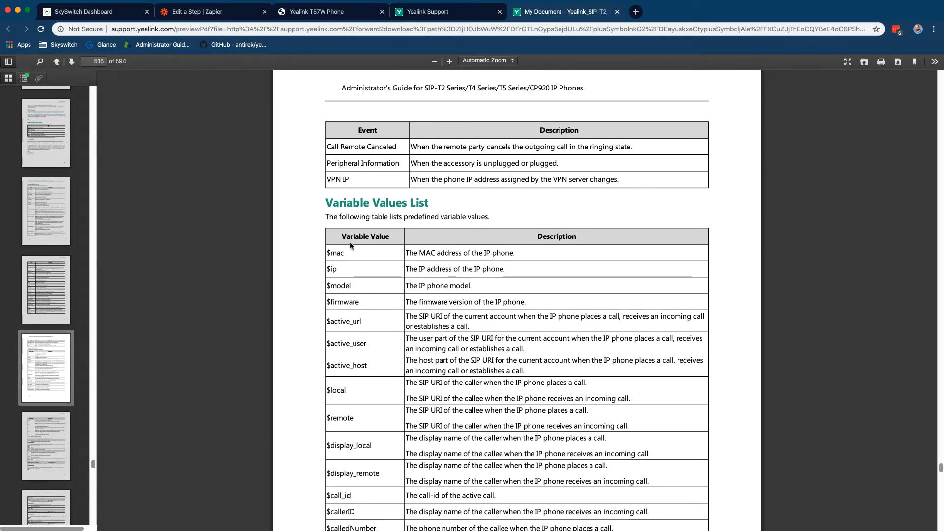
pyautogui.scroll(-2, 364, 265)
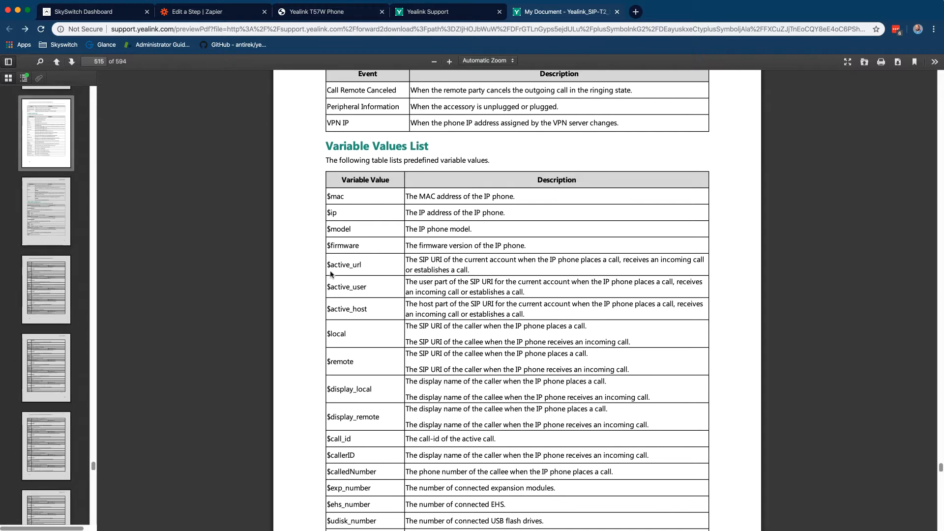
pyautogui.click(245, 47)
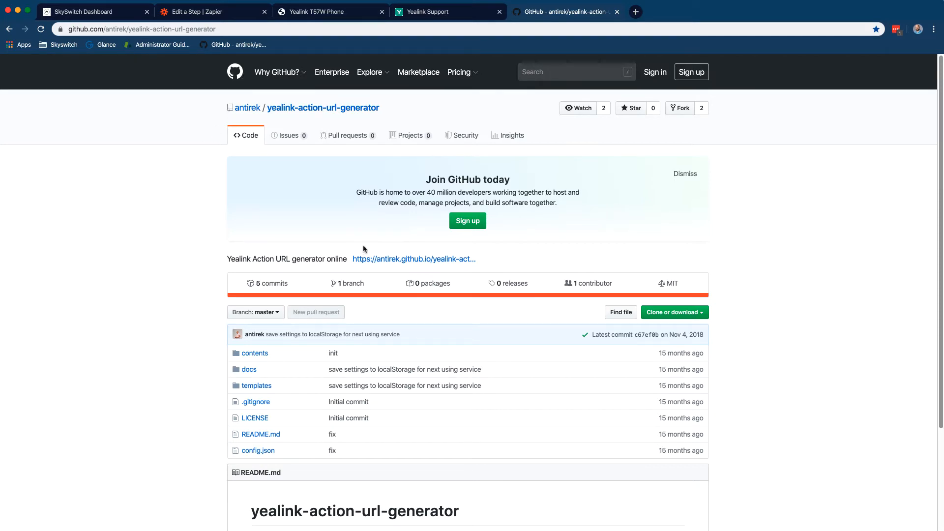
# In the online Action URL generator, clear the base url and untick remote and display_remote
pyautogui.click(374, 259)
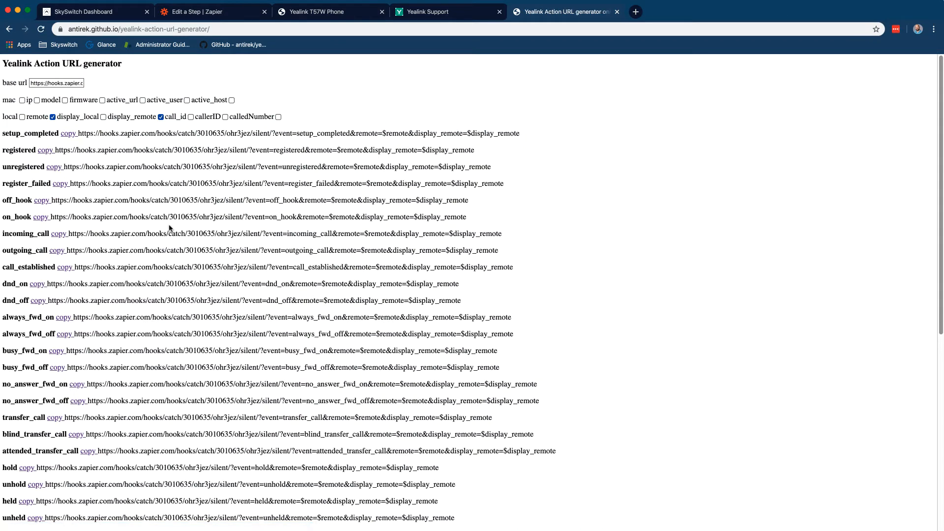
pyautogui.tripleClick(65, 81)
pyautogui.press('BackSpace')
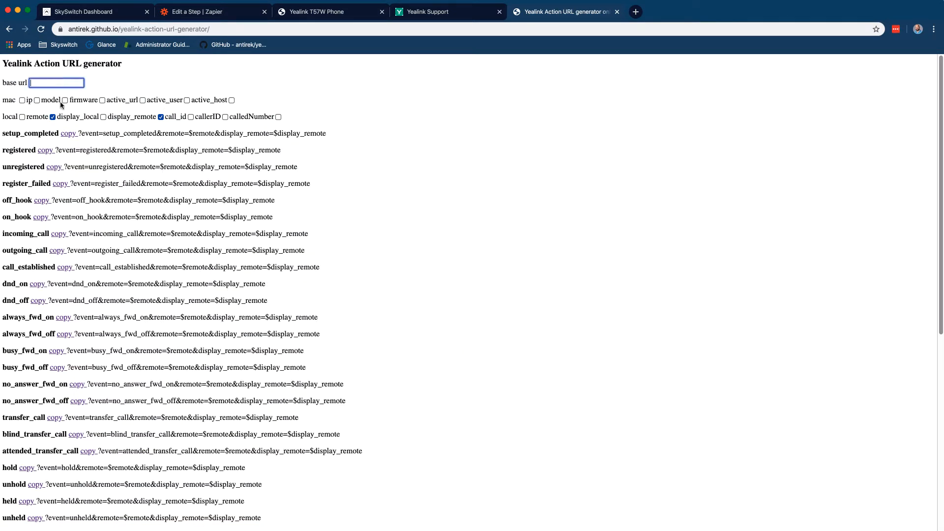
pyautogui.click(53, 118)
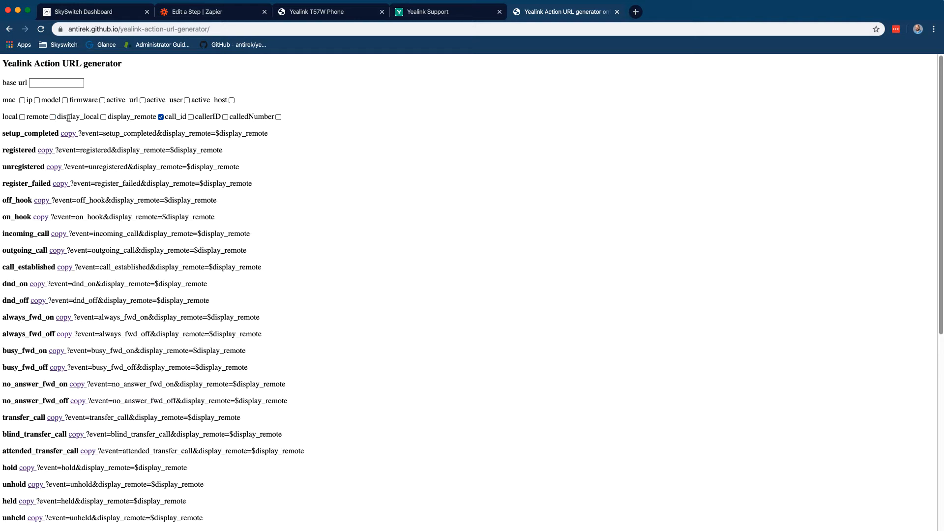
pyautogui.click(161, 117)
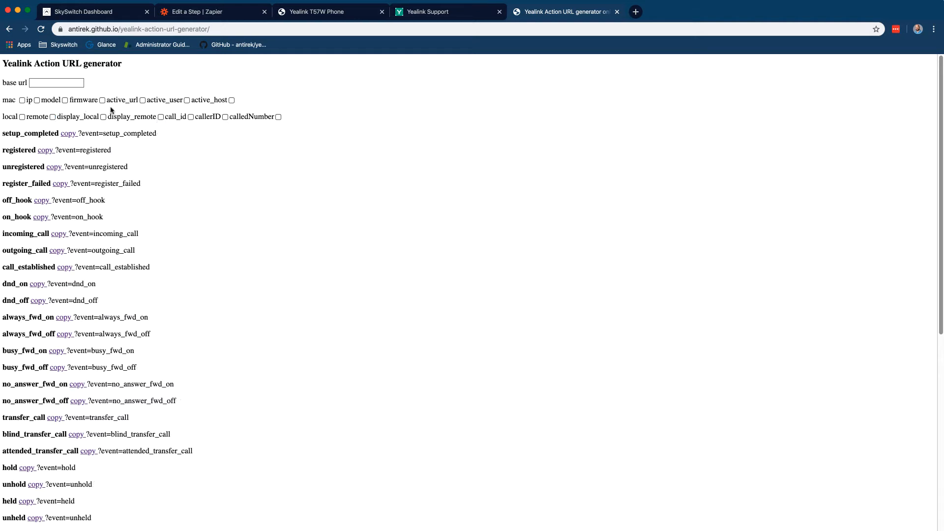
# Set the generator's base url to the Zapier Catch Hook webhook URL
pyautogui.click(212, 13)
pyautogui.click(364, 203)
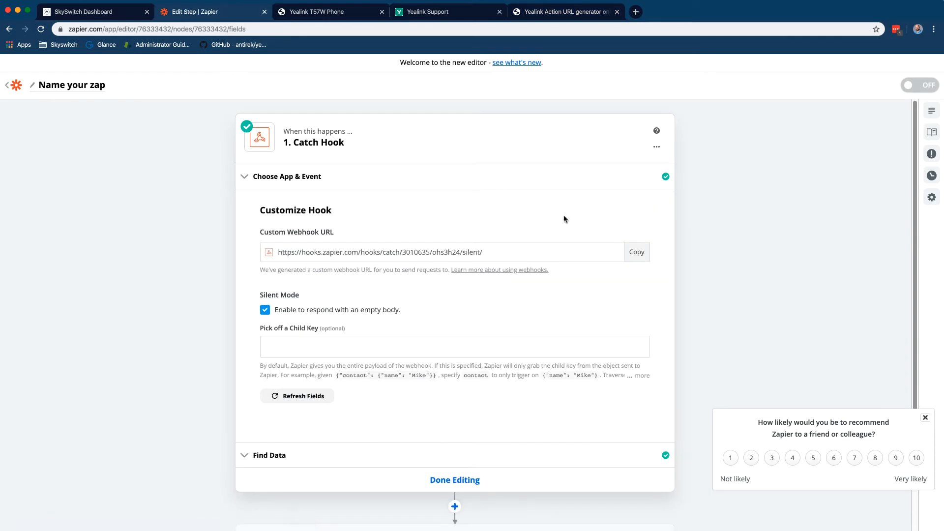
pyautogui.click(637, 252)
pyautogui.click(541, 12)
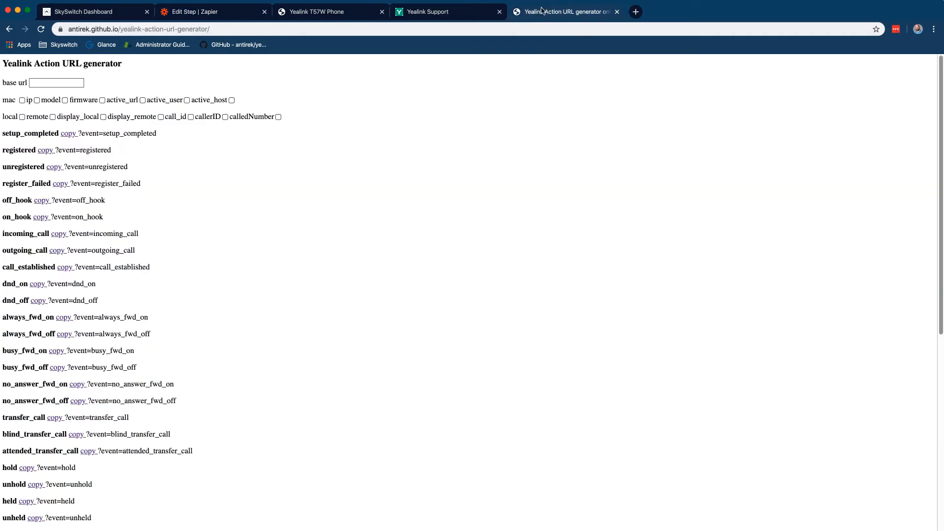
pyautogui.click(75, 82)
pyautogui.press('cmd+v')
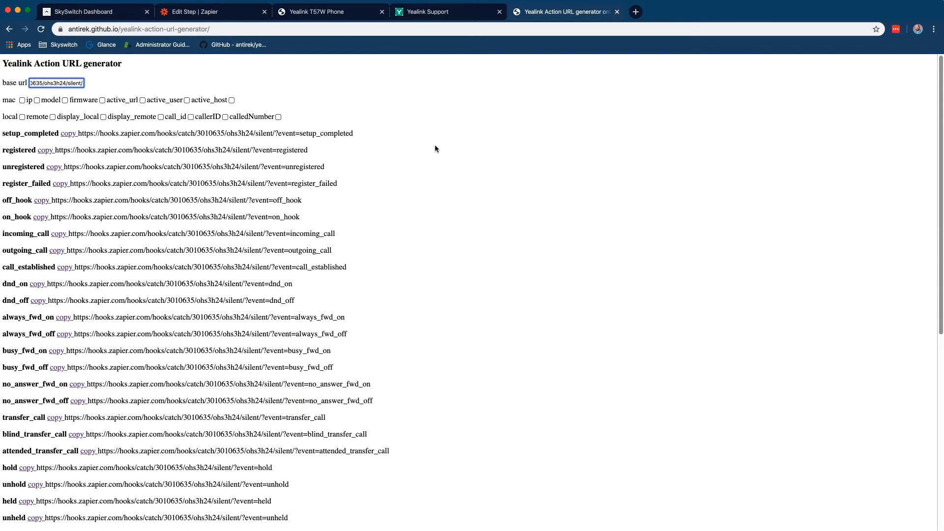
pyautogui.click(437, 149)
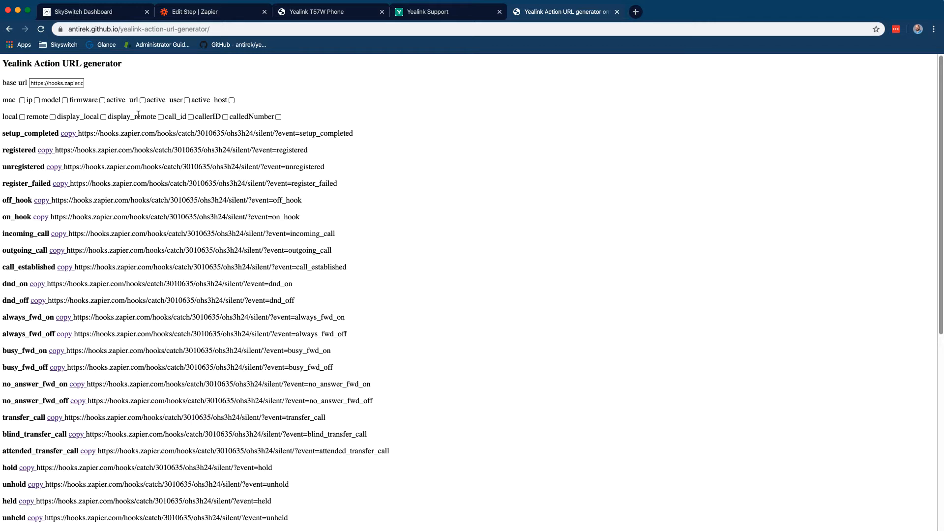
# Add mac, display_remote, display_local and calledNumber, then copy the outgoing_call URL
pyautogui.click(23, 100)
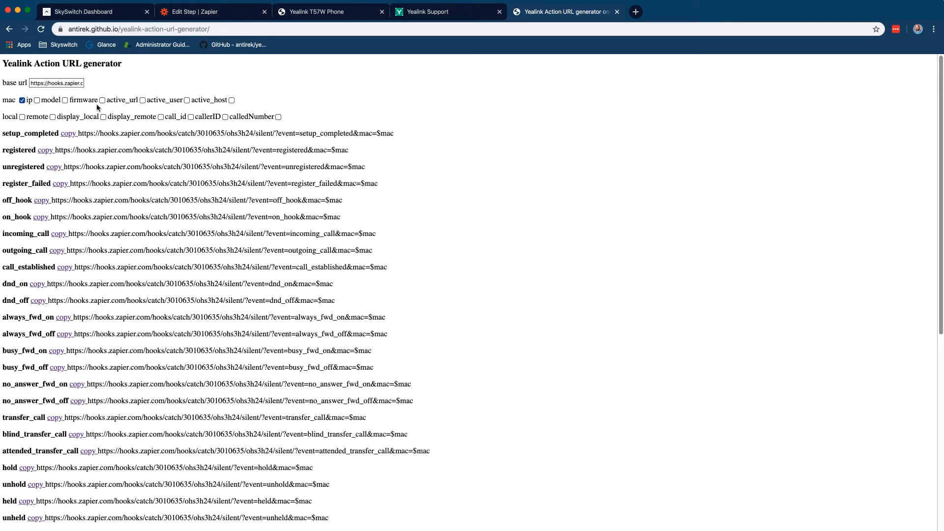
pyautogui.click(160, 118)
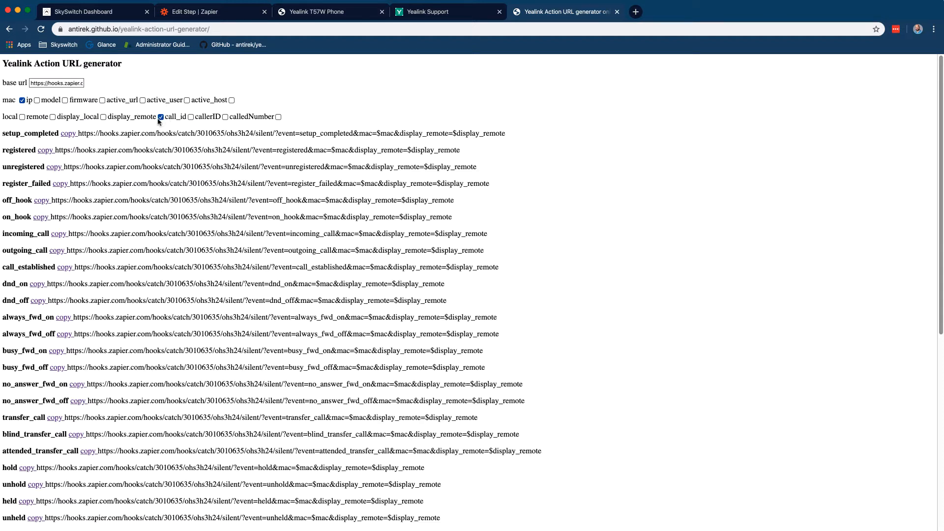
pyautogui.click(103, 118)
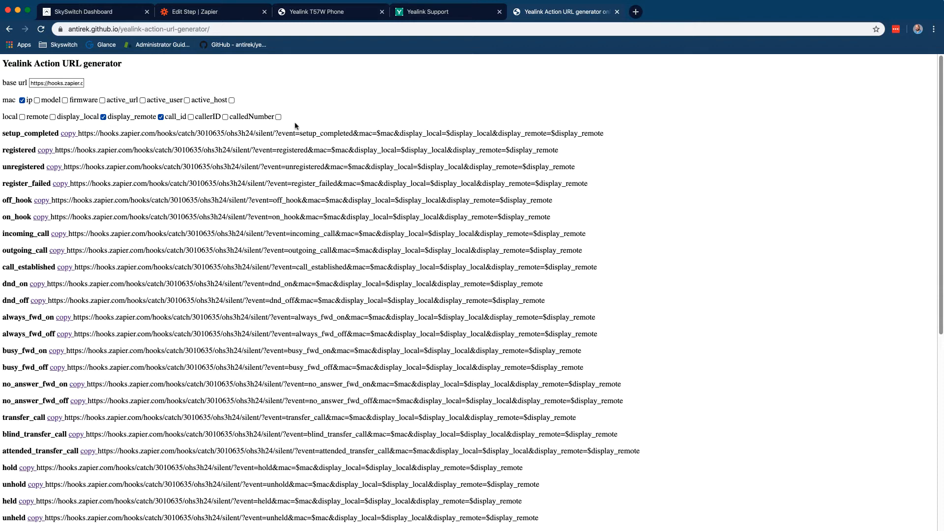
pyautogui.click(278, 117)
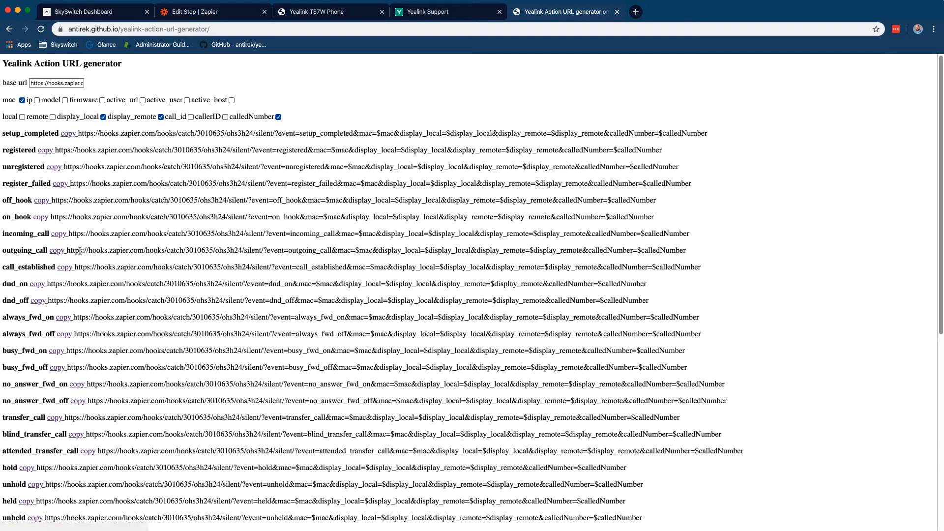
pyautogui.click(58, 252)
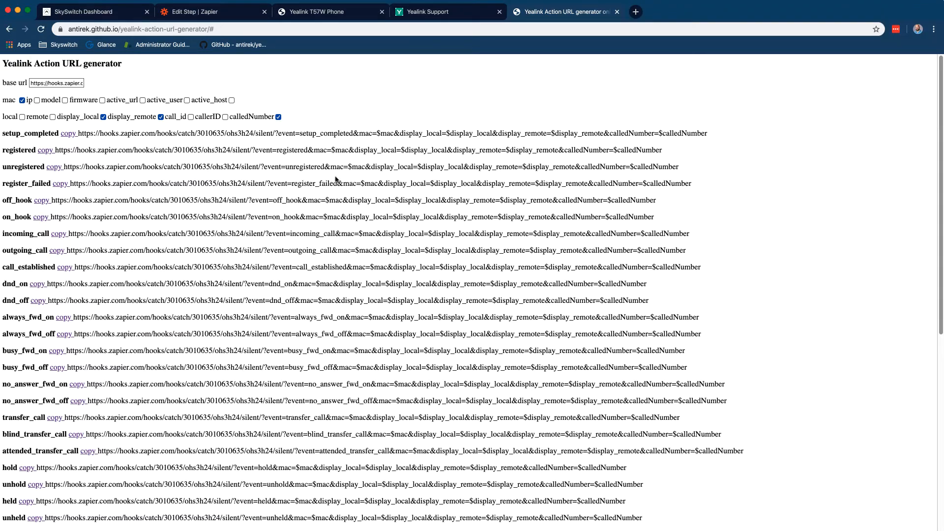
pyautogui.click(339, 14)
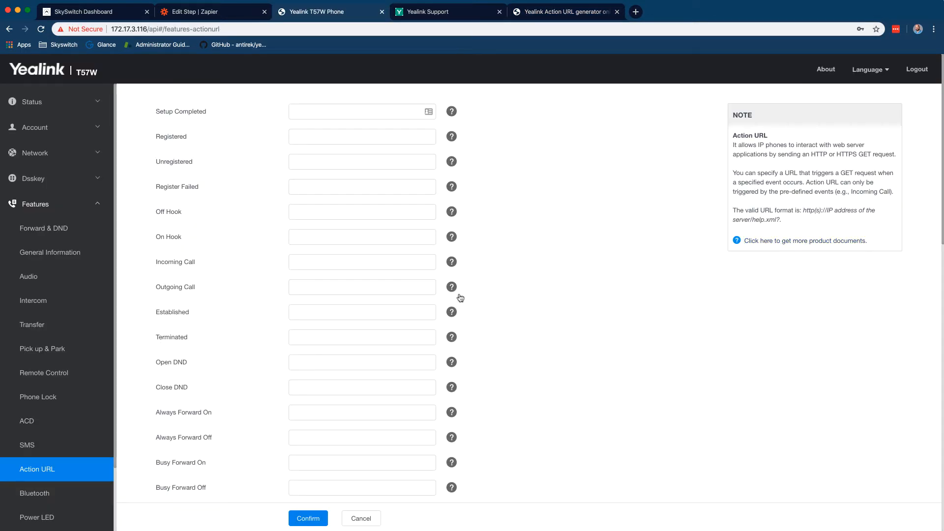
# Select the action_url.outgoing_call parameter name from the Outgoing Call help
pyautogui.moveTo(451, 288)
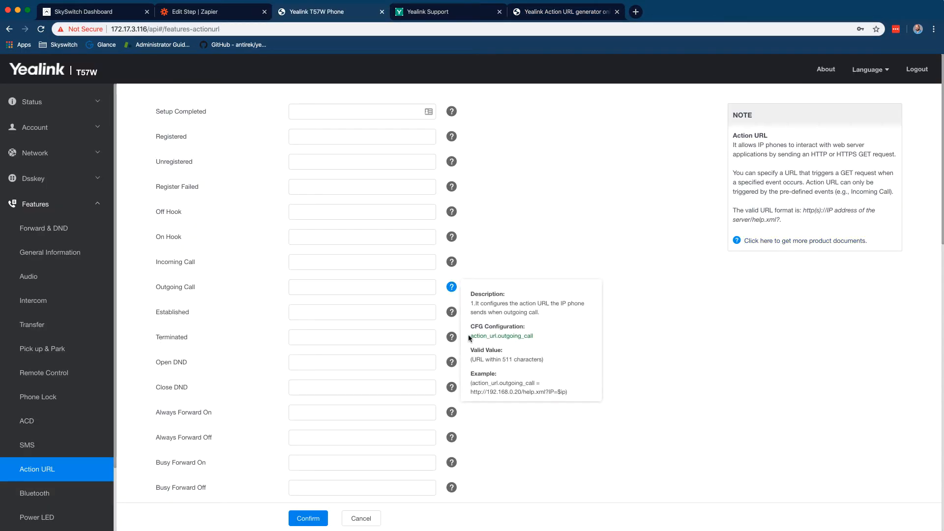
pyautogui.moveTo(470, 336); pyautogui.dragTo(538, 336)
pyautogui.press('super+Tab')
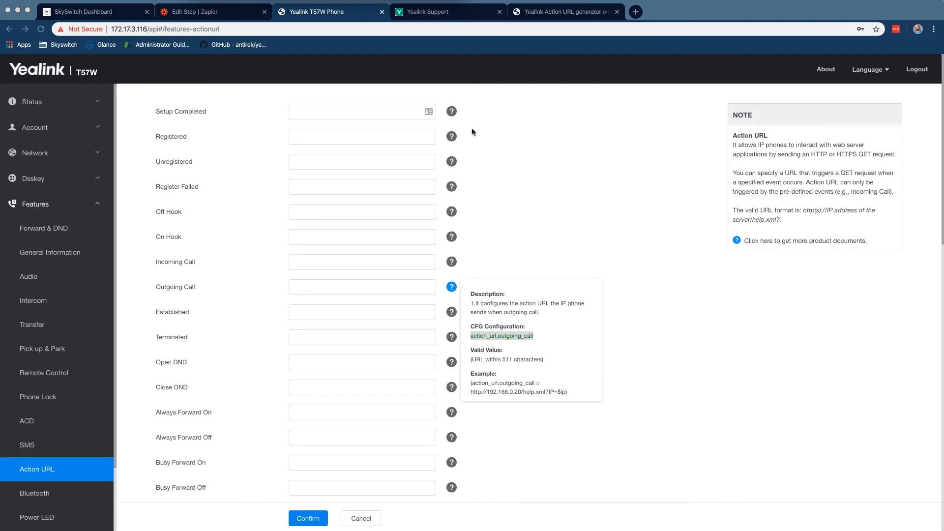
pyautogui.press('super+Tab')
pyautogui.click(389, 286)
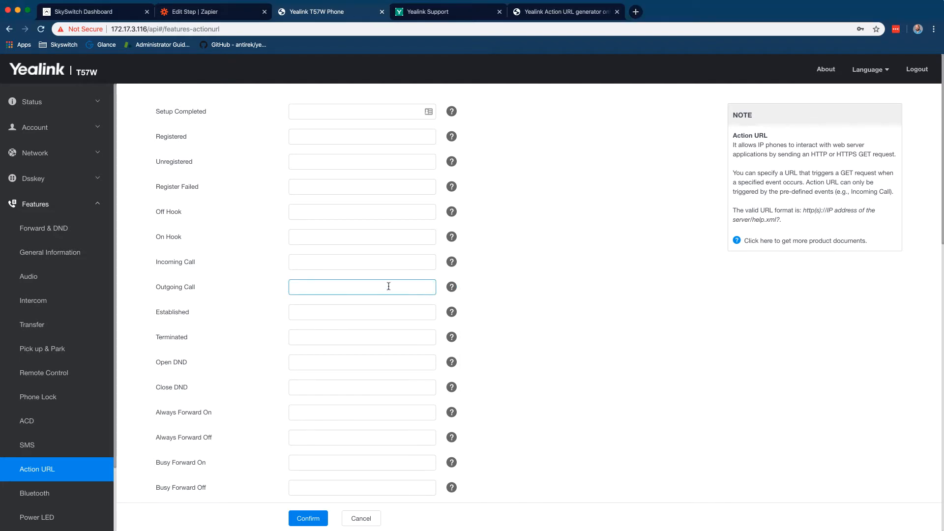
pyautogui.click(118, 14)
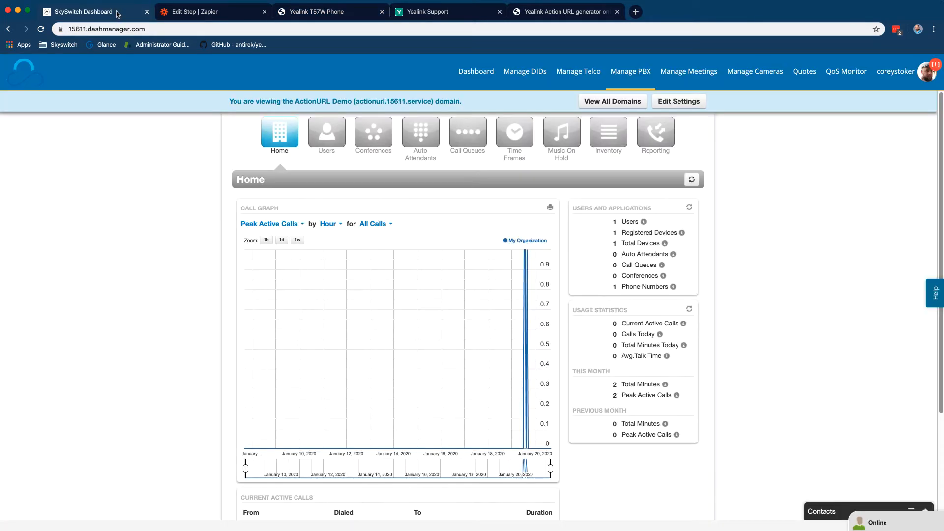
# Open the Yealink SIP-T57W's configuration from the PBX inventory's phone hardware
pyautogui.click(624, 138)
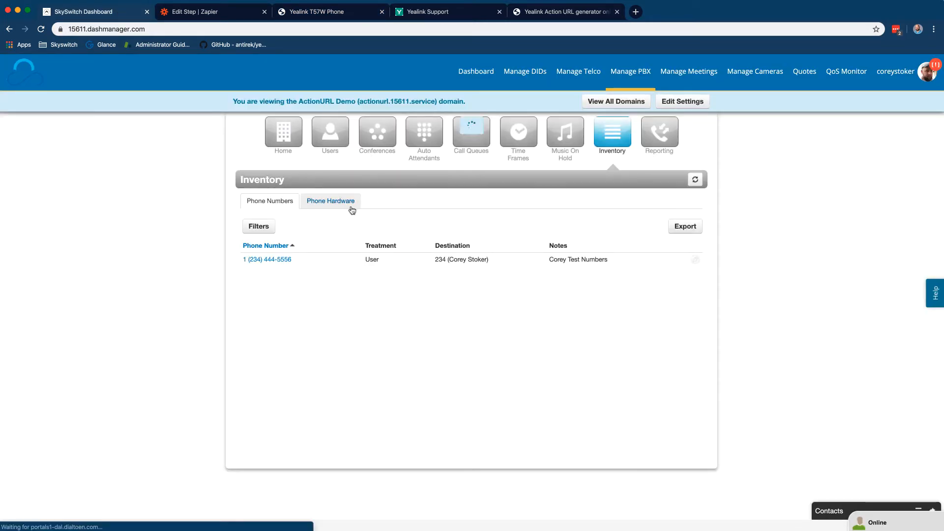
pyautogui.click(352, 210)
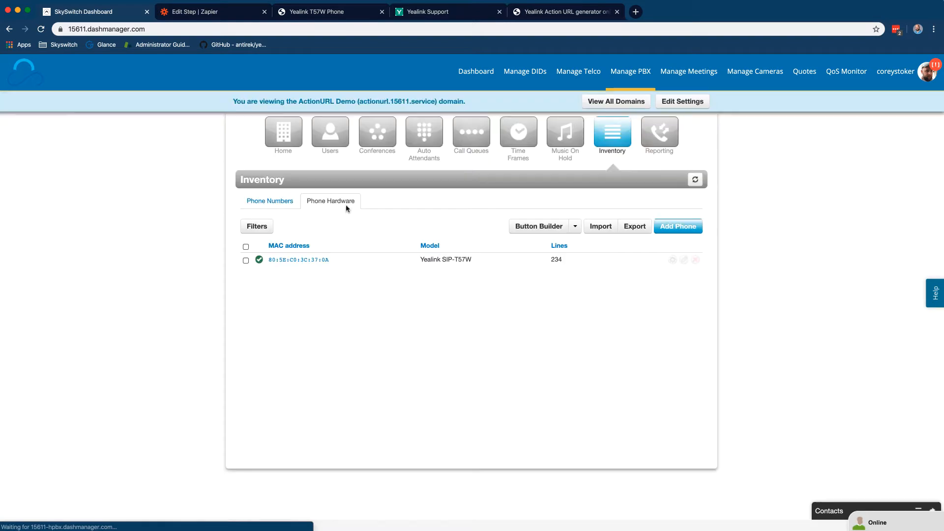
pyautogui.click(673, 260)
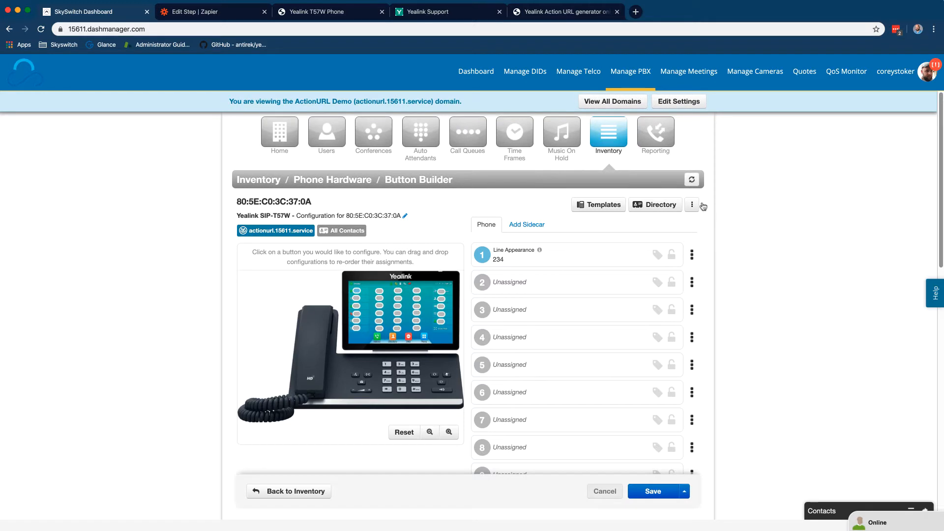
# Paste the outgoing_call action URL into the phone's overrides, then save and resync
pyautogui.click(693, 204)
pyautogui.click(675, 220)
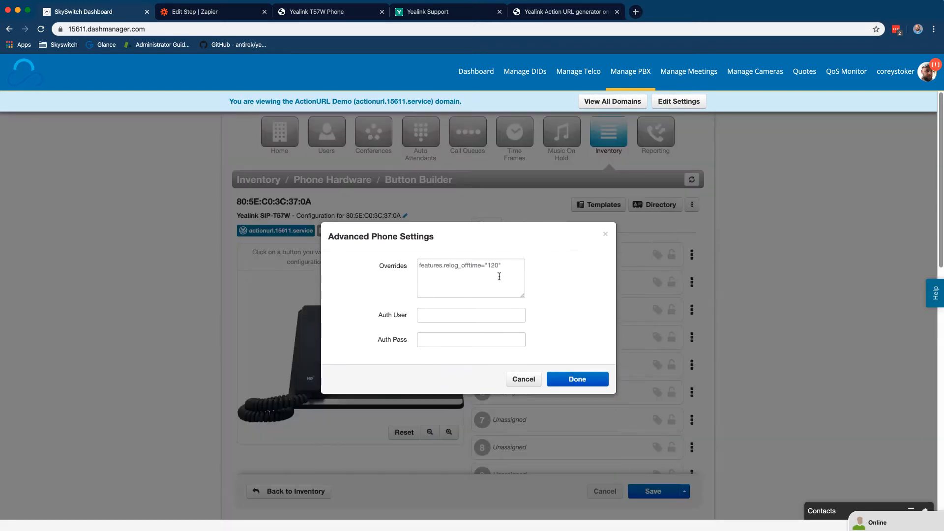
pyautogui.click(511, 276)
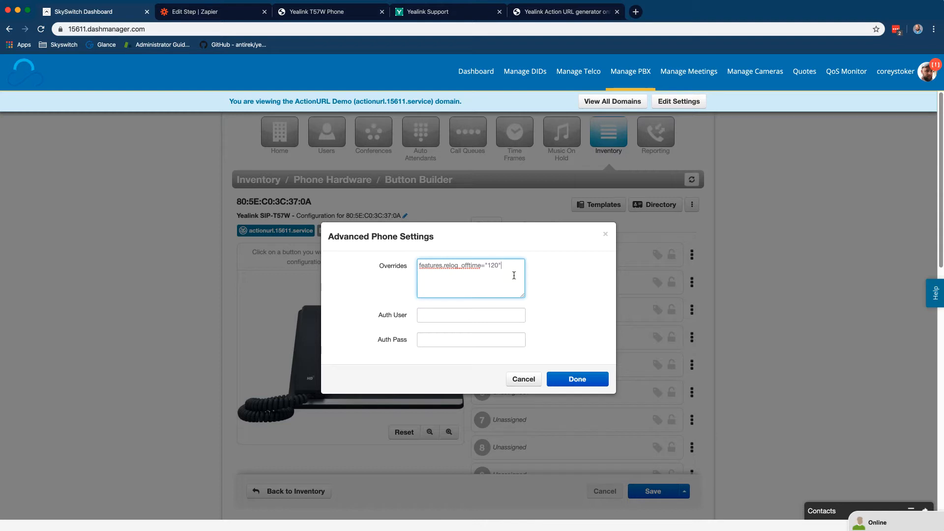
pyautogui.press('super+v')
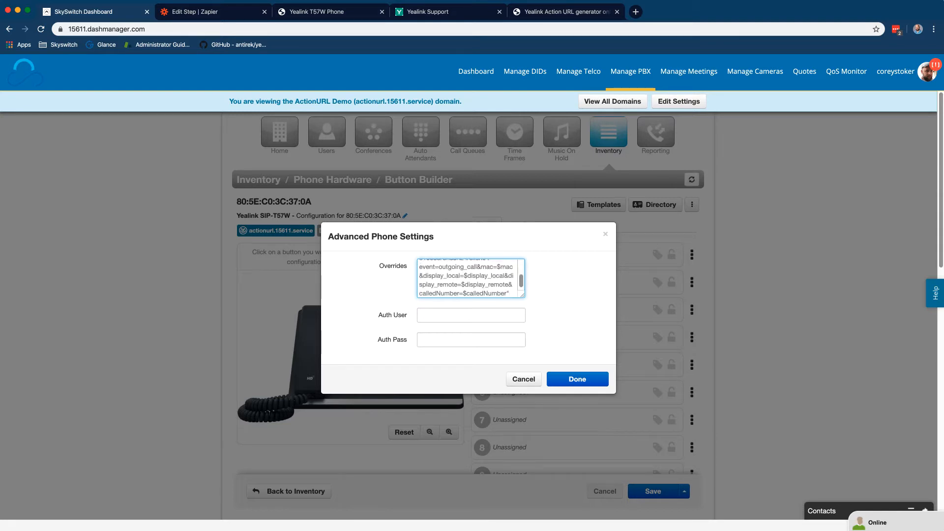
pyautogui.click(577, 378)
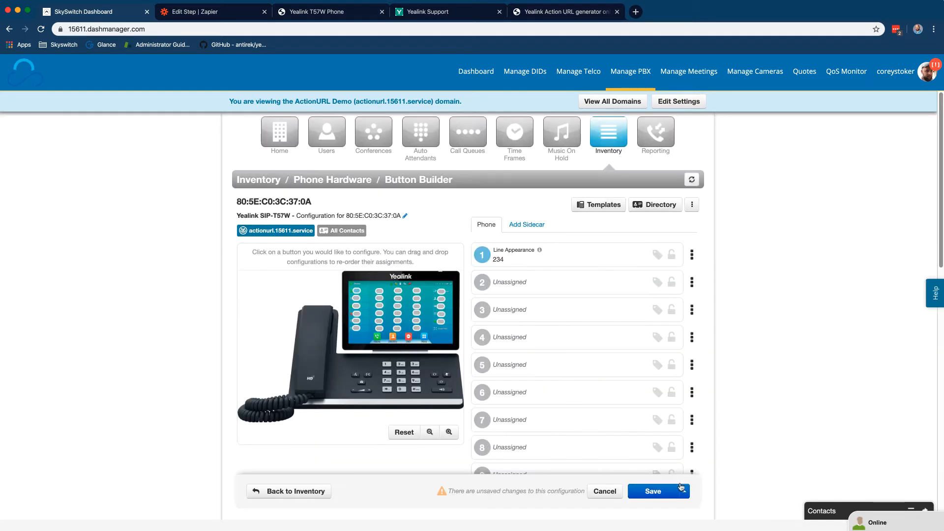
pyautogui.click(684, 490)
pyautogui.click(666, 473)
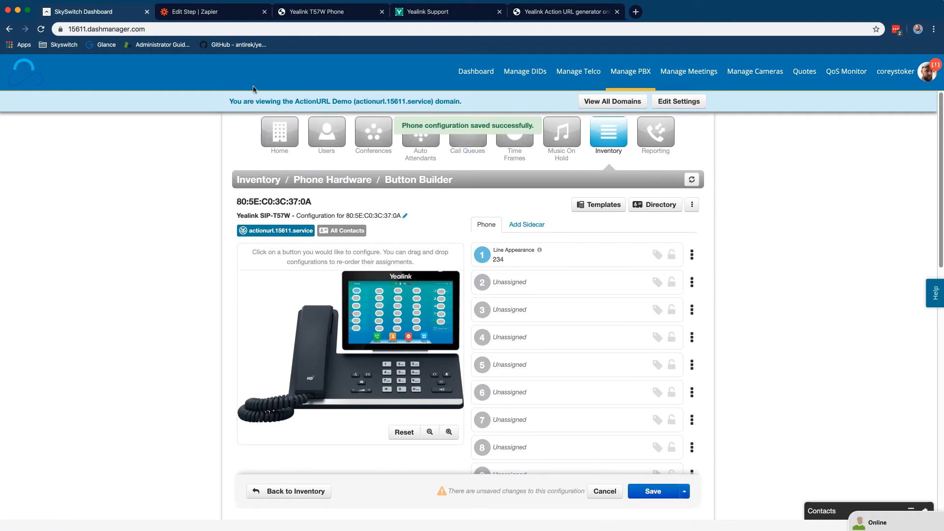
pyautogui.click(308, 13)
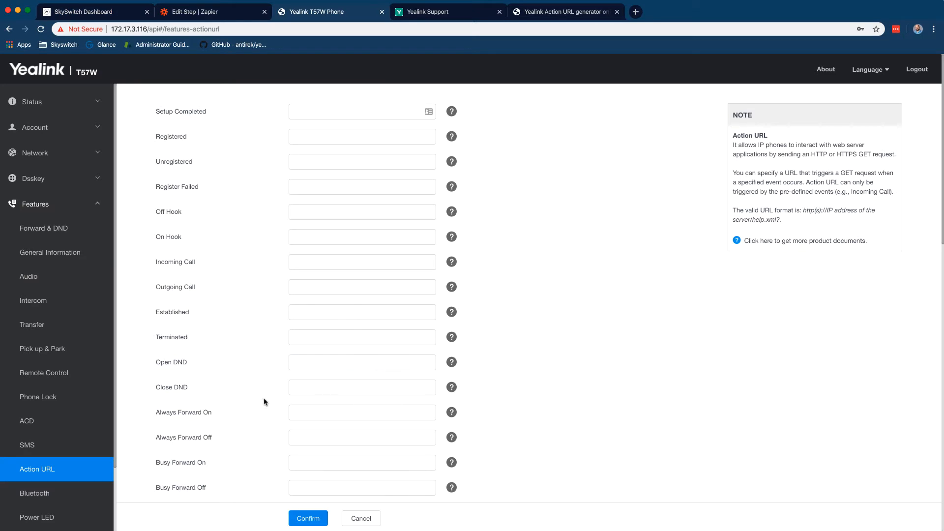
# Reload the Action URL page and confirm Outgoing Call holds the Zapier hook URL ending in calledNumber
pyautogui.click(55, 467)
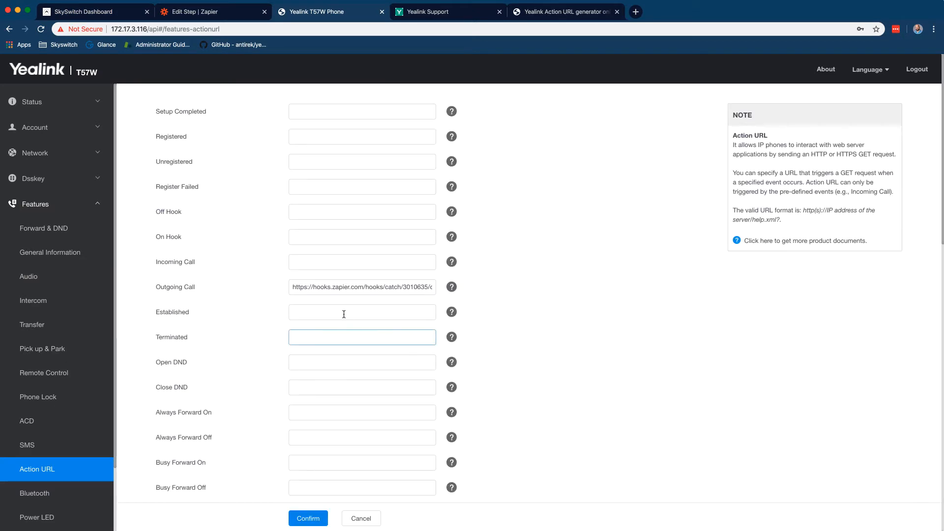
pyautogui.moveTo(340, 286); pyautogui.dragTo(518, 288)
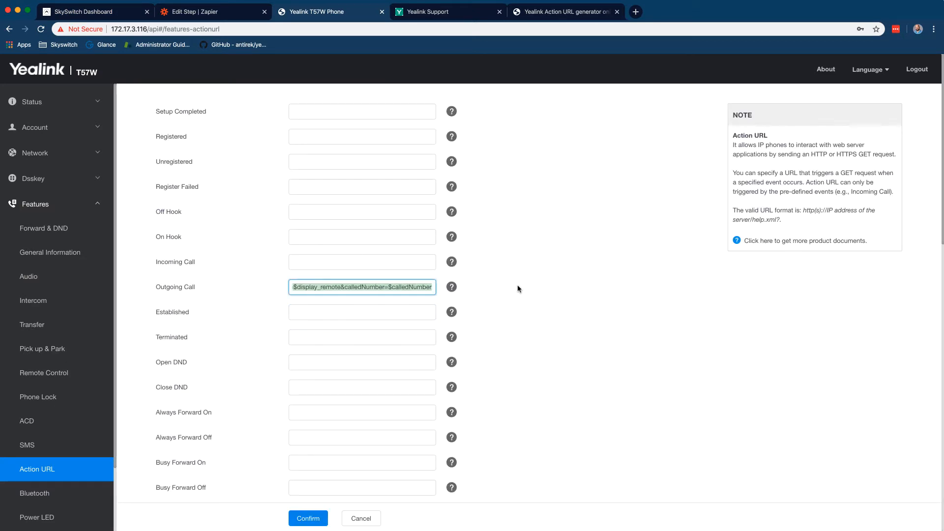
pyautogui.click(322, 289)
pyautogui.click(534, 258)
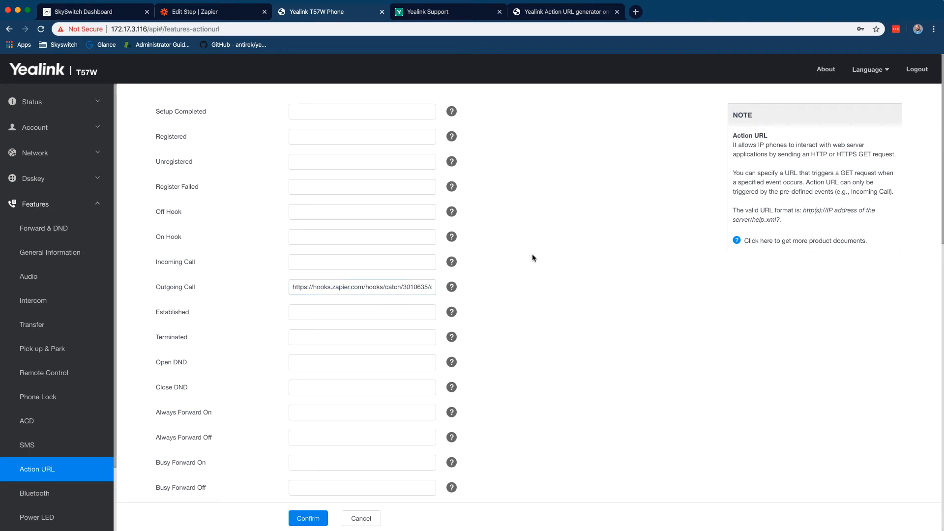
# Pull in the new outgoing_call sample as Hook A and expand its querystring fields
pyautogui.click(198, 13)
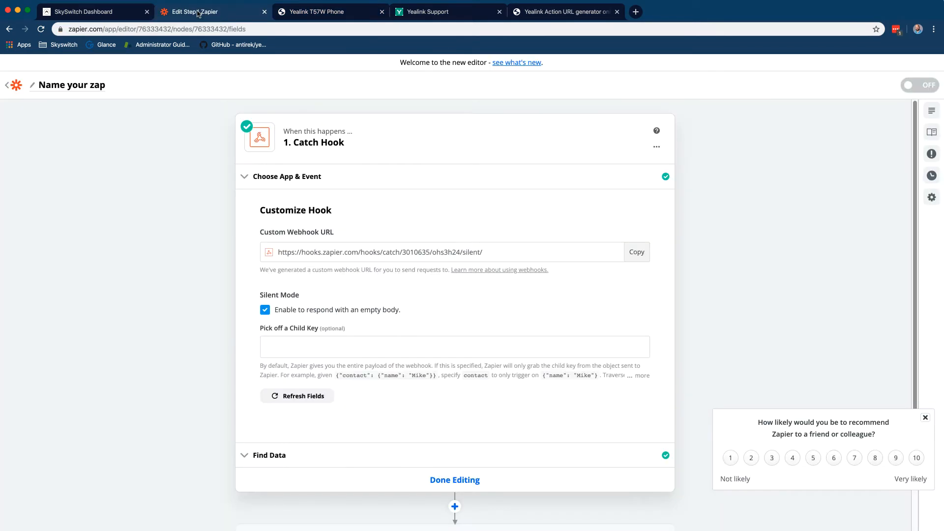
pyautogui.click(337, 466)
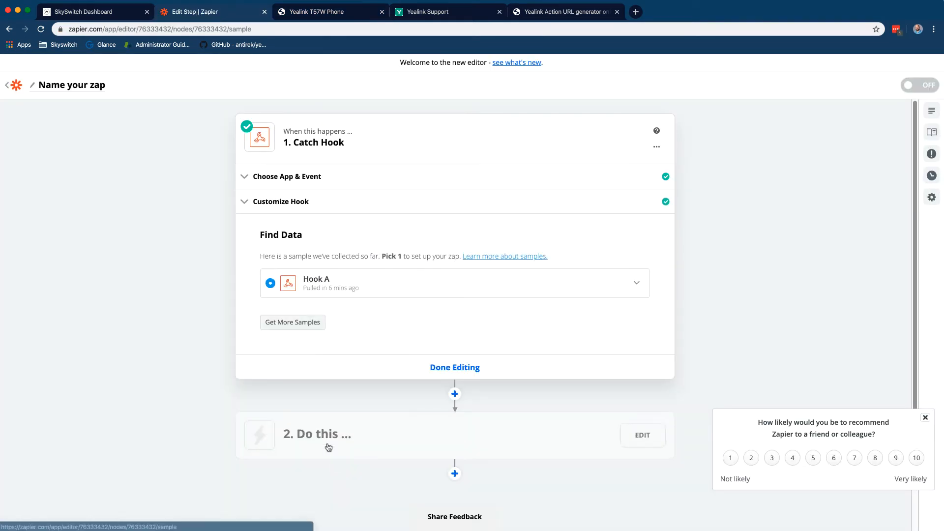
pyautogui.click(296, 322)
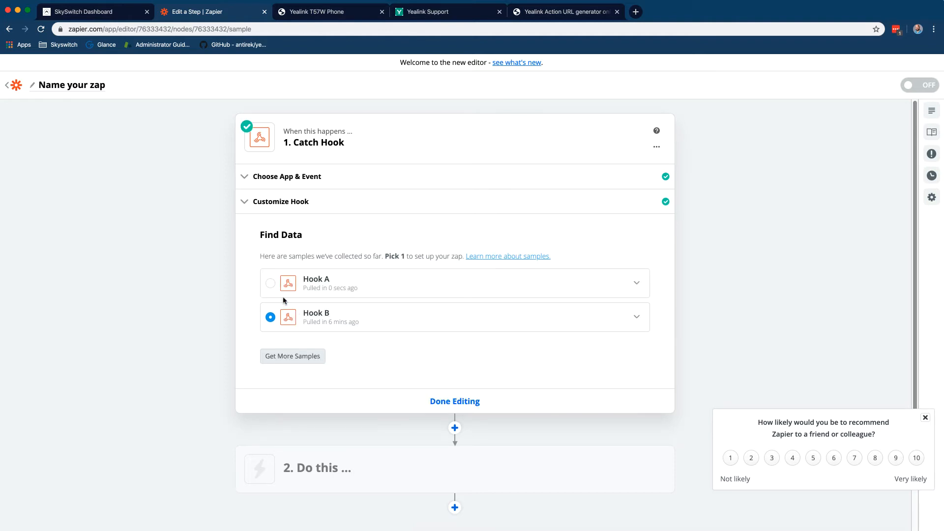
pyautogui.click(270, 283)
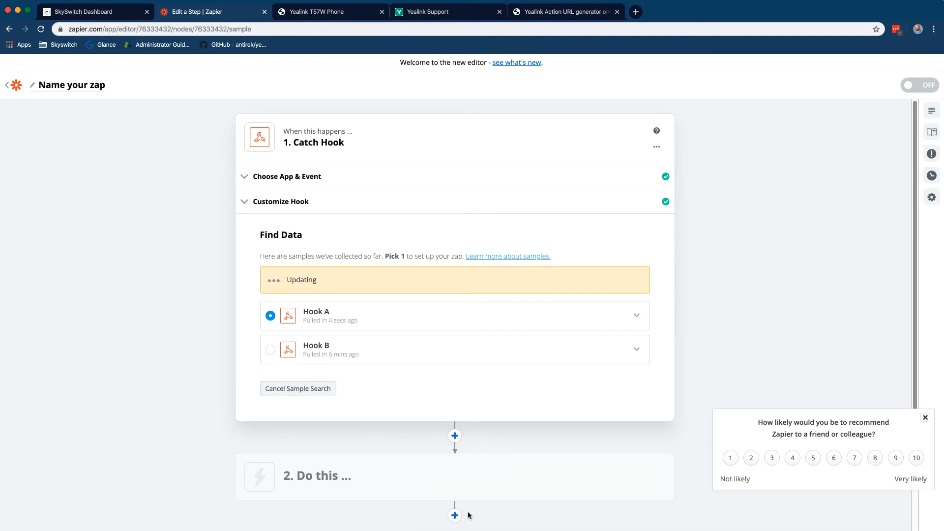
pyautogui.click(379, 290)
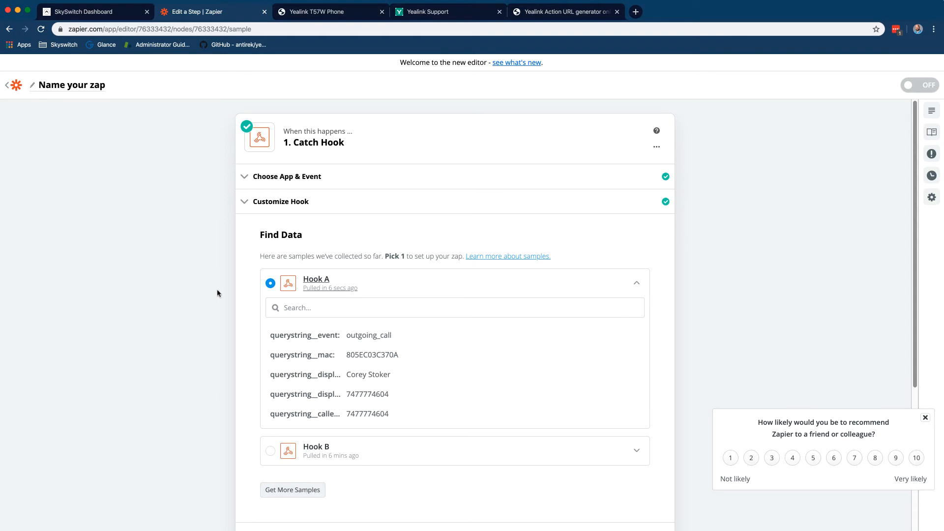
# Create a new blank Google Sheets spreadsheet in a new browser tab
pyautogui.click(635, 11)
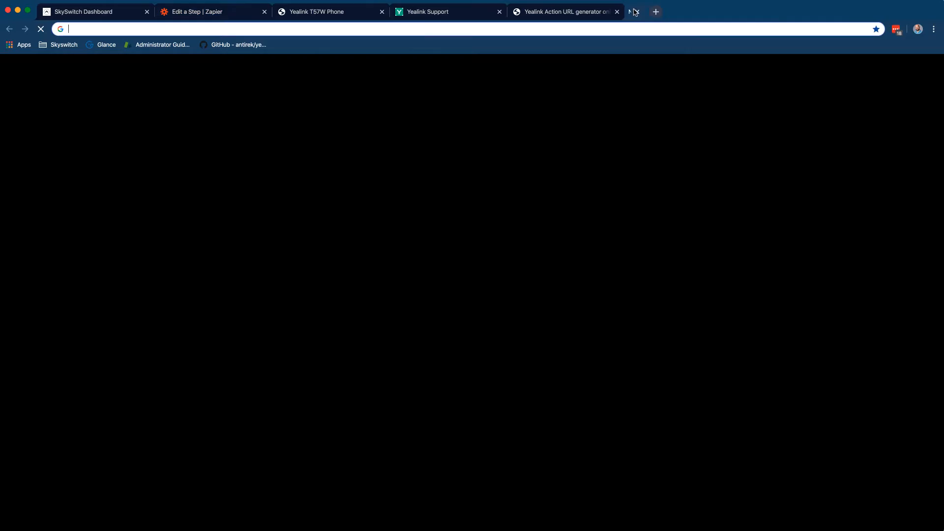
pyautogui.write('drive.')
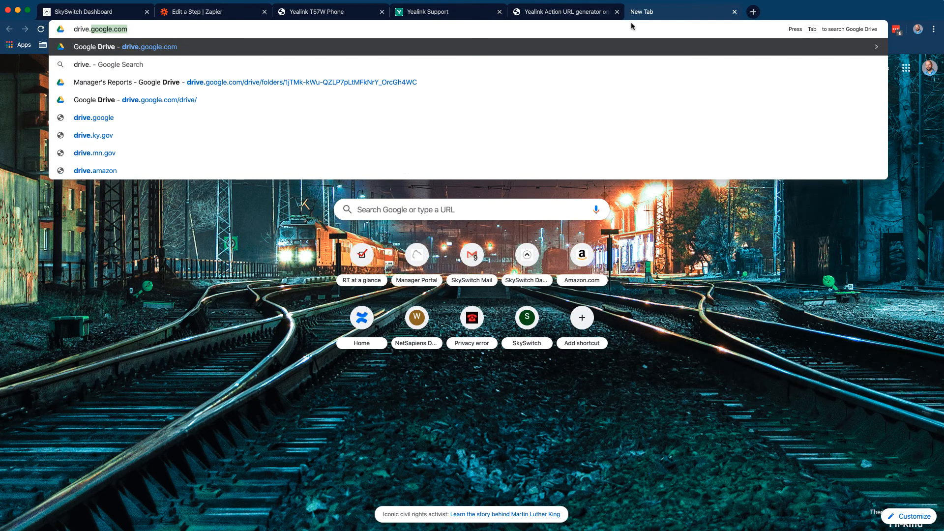
pyautogui.press('BackSpace')
pyautogui.press('BackSpace')
pyautogui.press('BackSpace')
pyautogui.press('BackSpace')
pyautogui.press('BackSpace')
pyautogui.write('sheets')
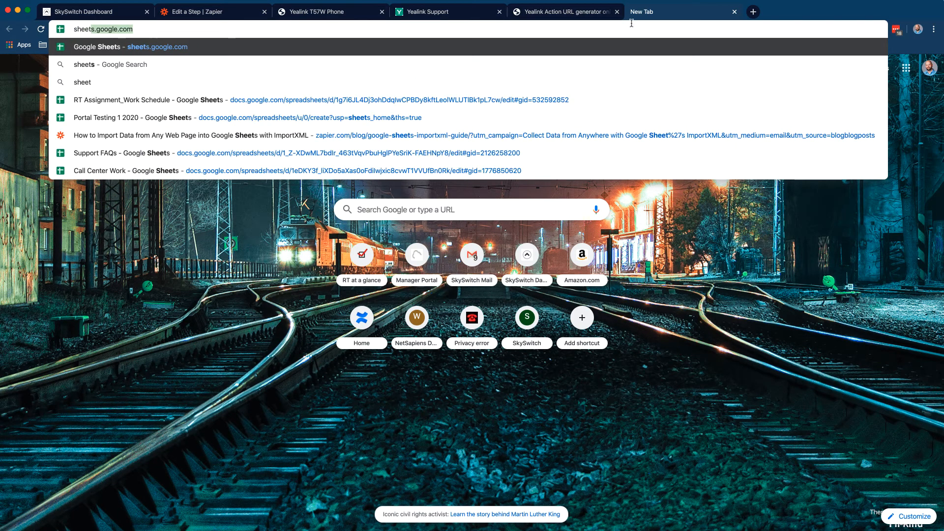
pyautogui.press('Return')
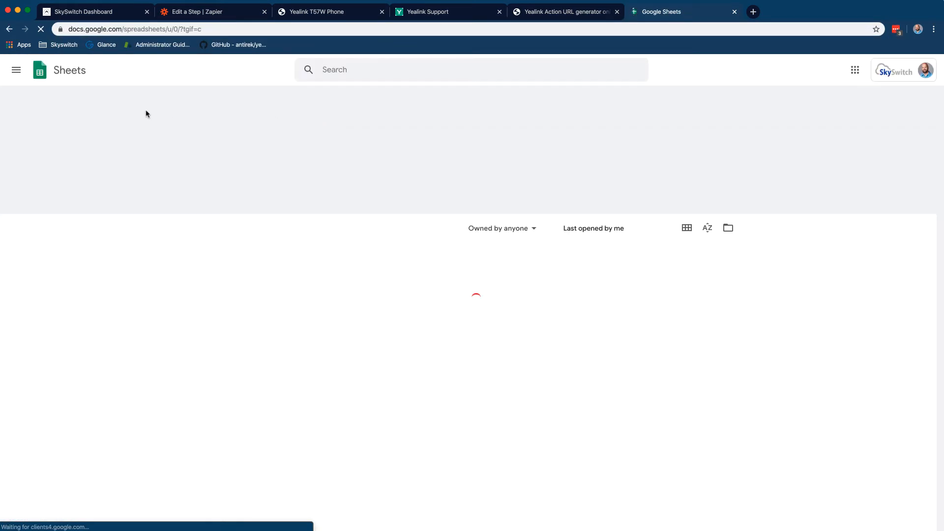
pyautogui.click(227, 146)
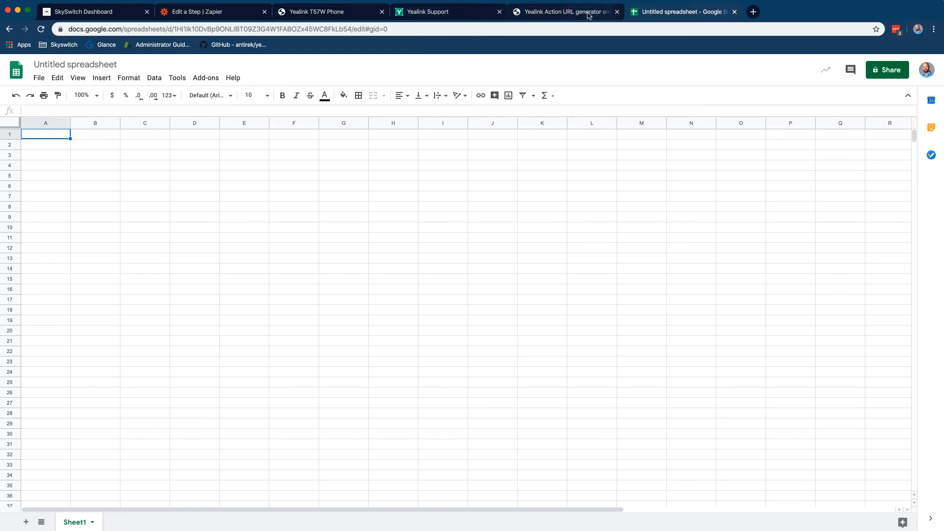
pyautogui.click(588, 15)
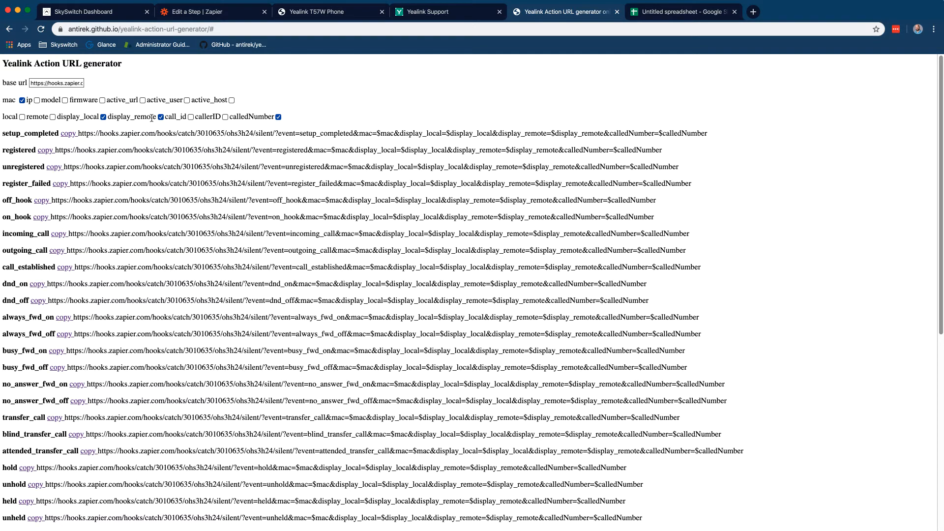
pyautogui.click(674, 14)
# Enter row-1 headers Mac, Local Display Name, Remote Display Name and Called Number
pyautogui.write('Ma')
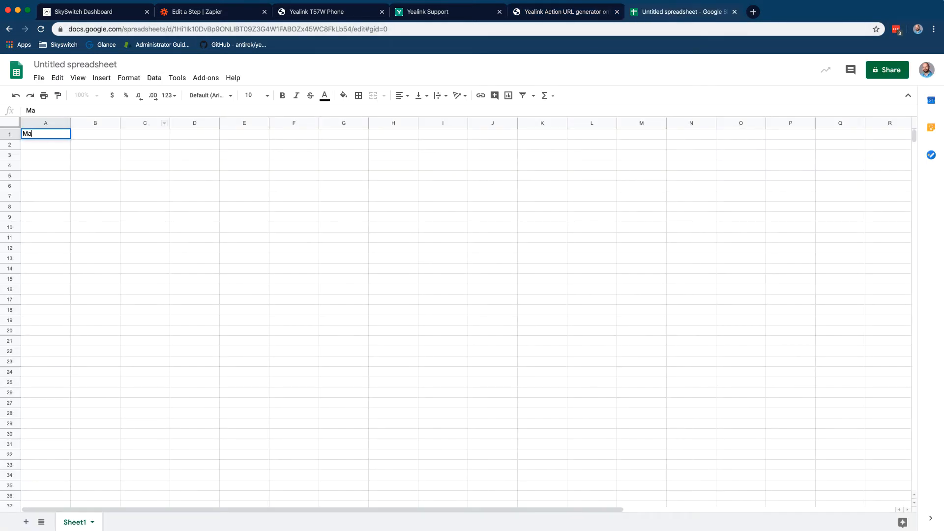
pyautogui.write('c')
pyautogui.press('Tab')
pyautogui.write('Displ')
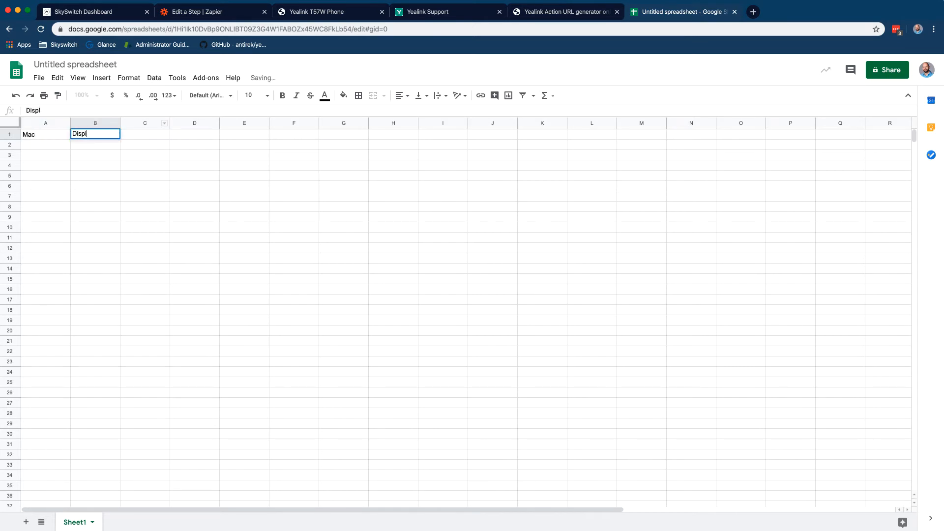
pyautogui.write('ayLocal')
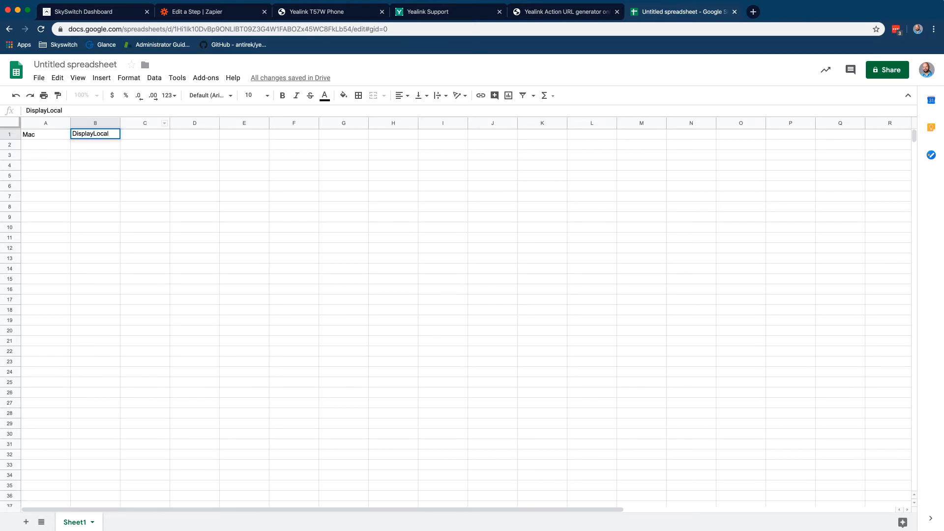
pyautogui.press('Tab')
pyautogui.write('Remo')
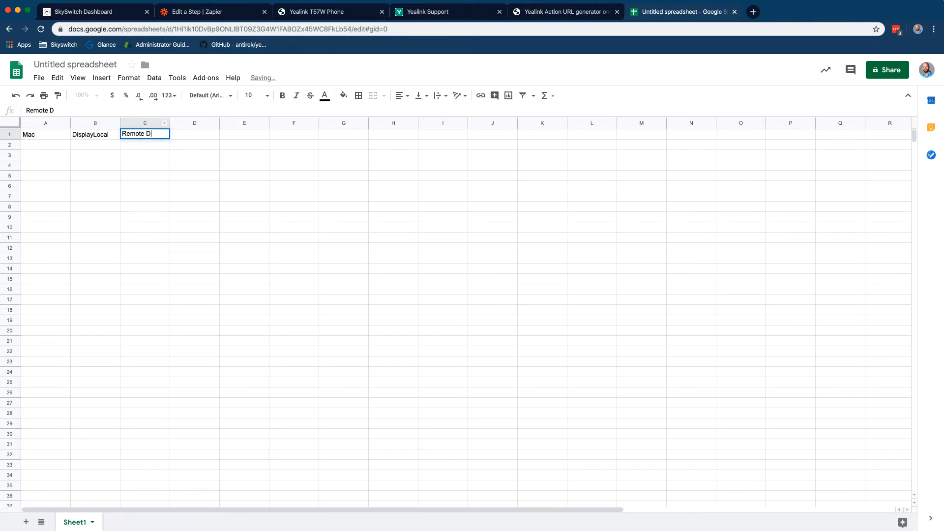
pyautogui.write('te Display Name')
pyautogui.press('Tab')
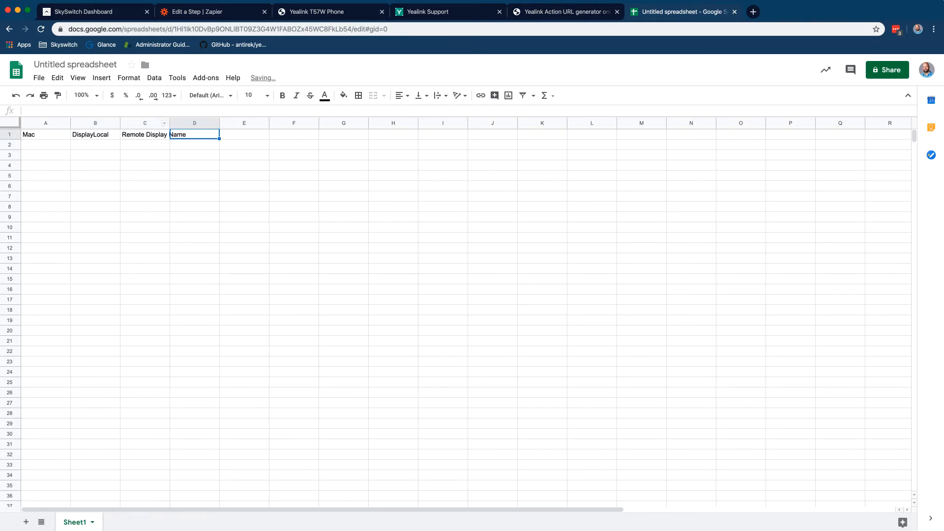
pyautogui.write('Called Nu')
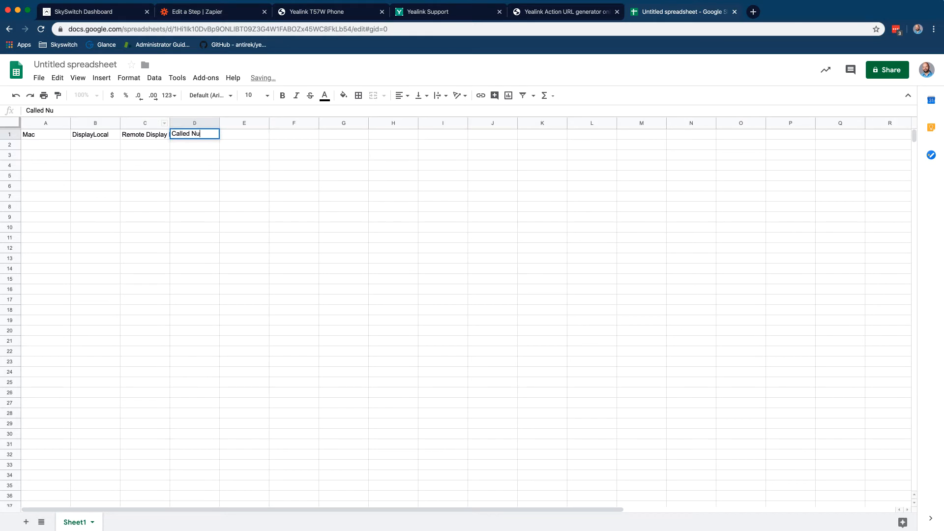
pyautogui.write('mber')
pyautogui.click(110, 139)
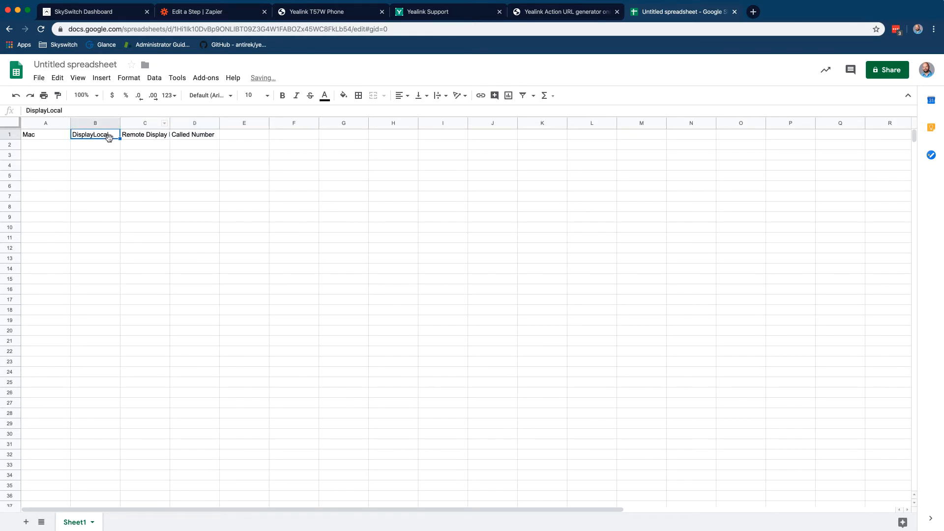
pyautogui.write('Local Dis')
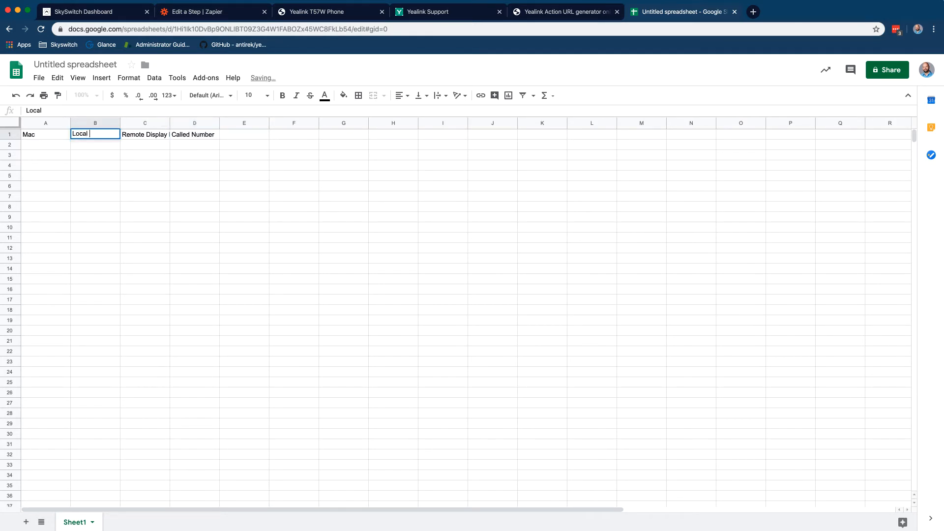
pyautogui.write('play Name')
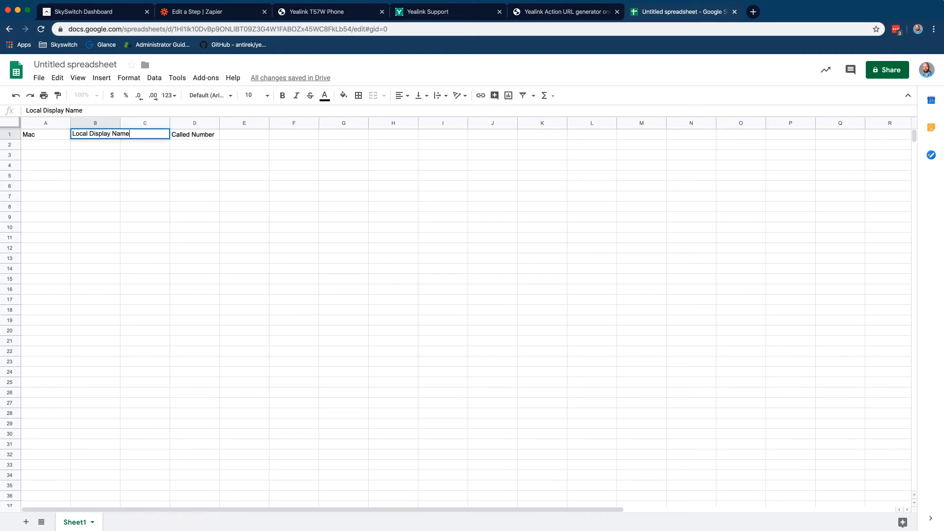
pyautogui.click(195, 168)
pyautogui.click(128, 156)
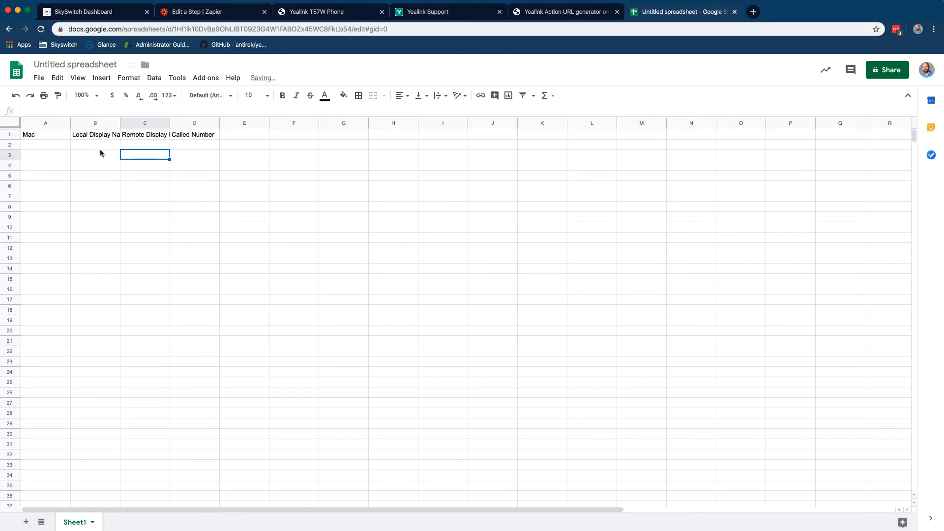
# Rename the spreadsheet to 'OutgoingCalls1', leaving it in its current folder
pyautogui.click(94, 65)
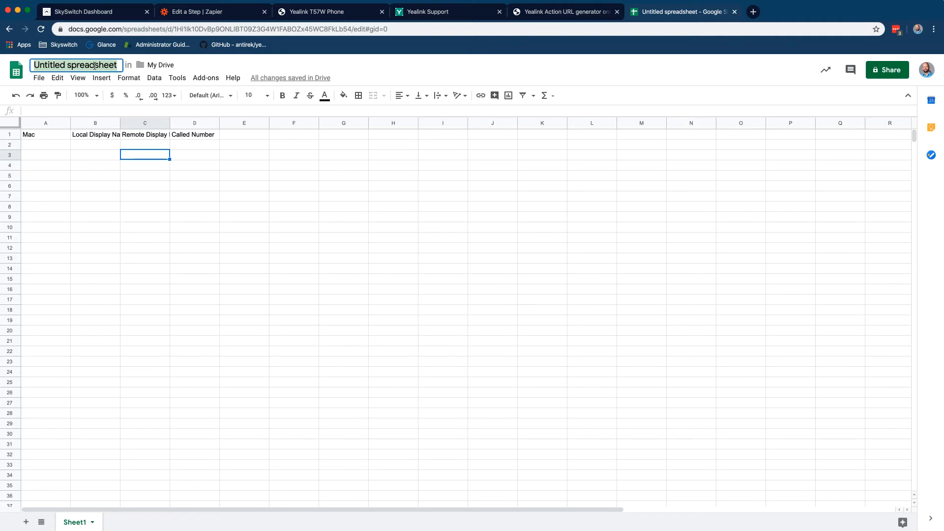
pyautogui.write('OutgoingCa')
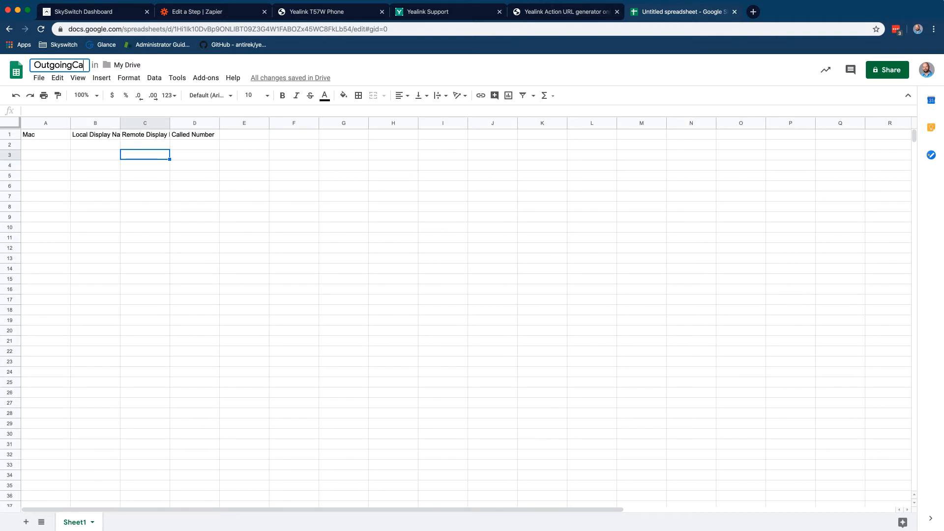
pyautogui.write('lls1')
pyautogui.click(142, 66)
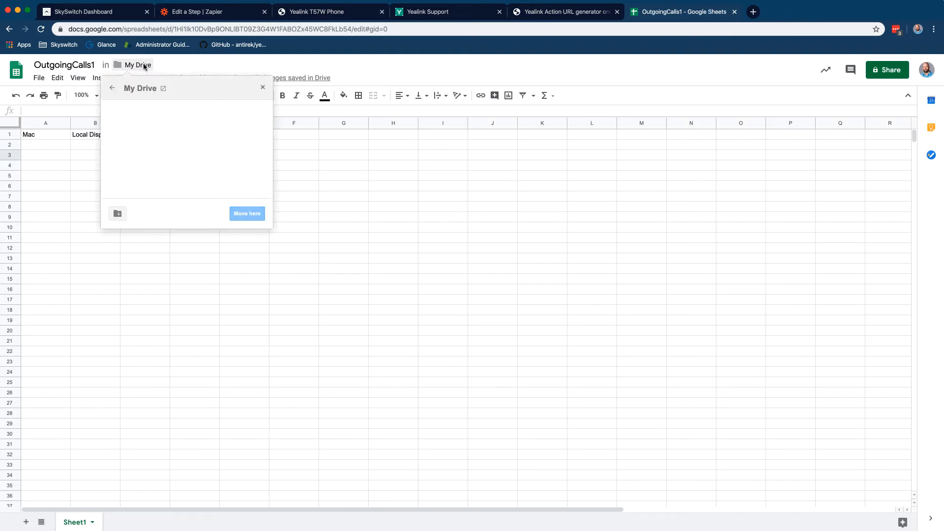
pyautogui.click(324, 206)
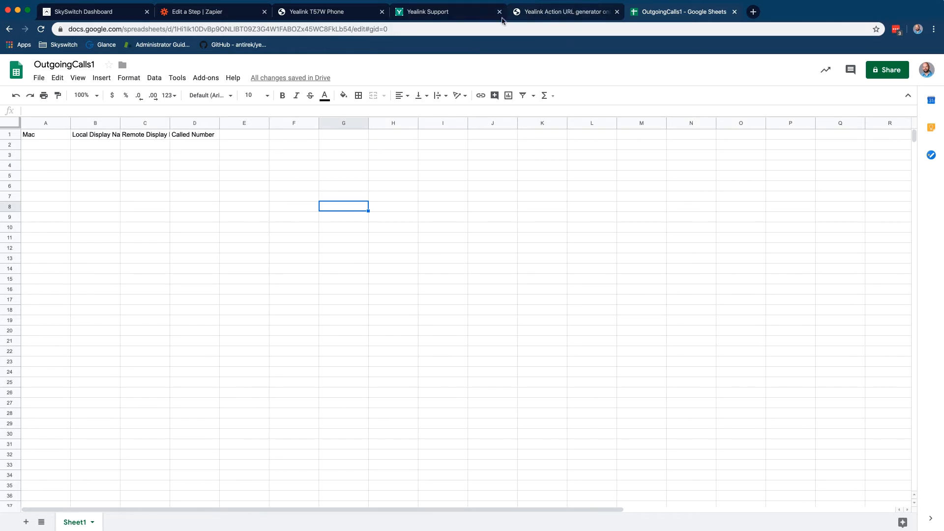
# Complete the Catch Hook trigger and bring up the app picker for step 2
pyautogui.click(235, 15)
pyautogui.scroll(-5, 228, 271)
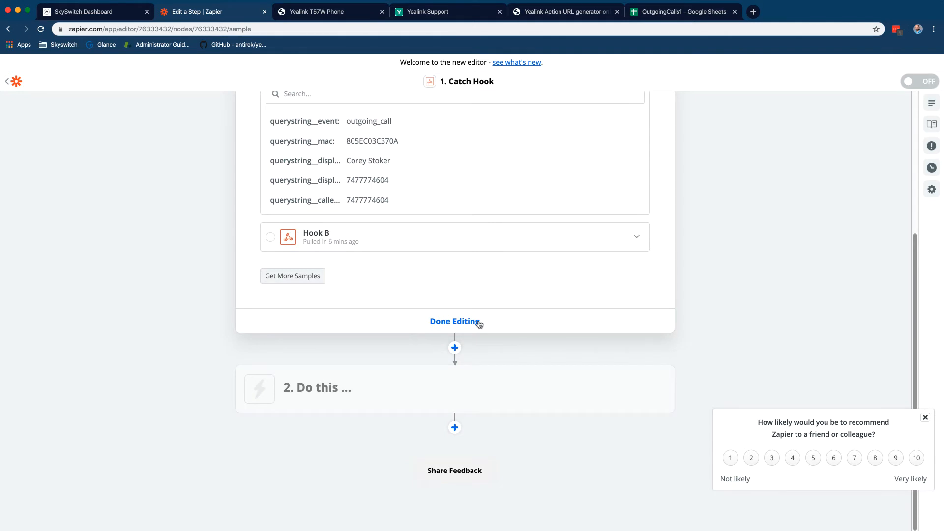
pyautogui.click(479, 323)
pyautogui.click(346, 211)
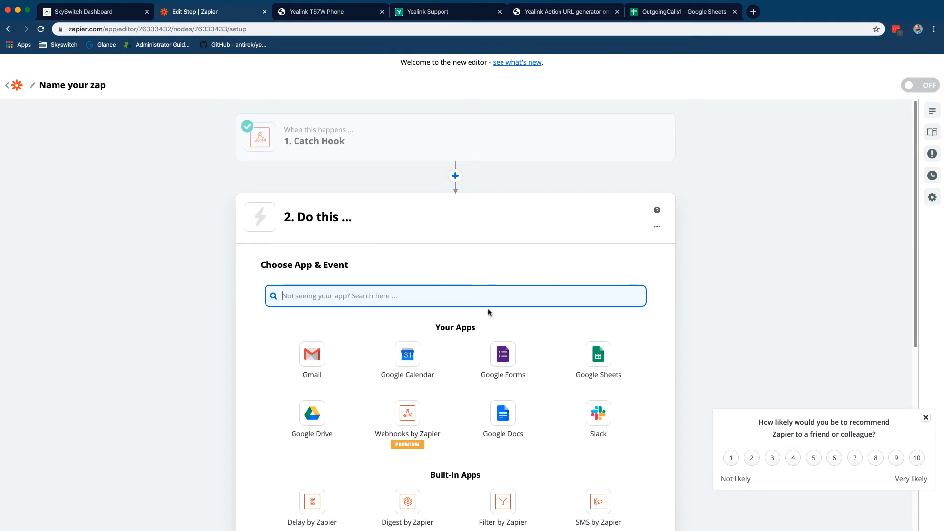
# Set step 2 to Google Sheets with the Create Spreadsheet Row action event
pyautogui.click(603, 352)
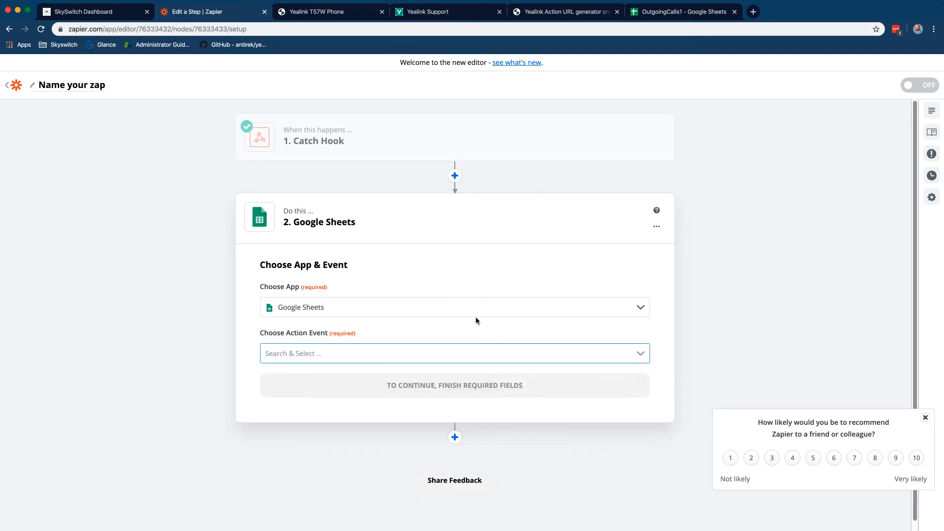
pyautogui.click(486, 352)
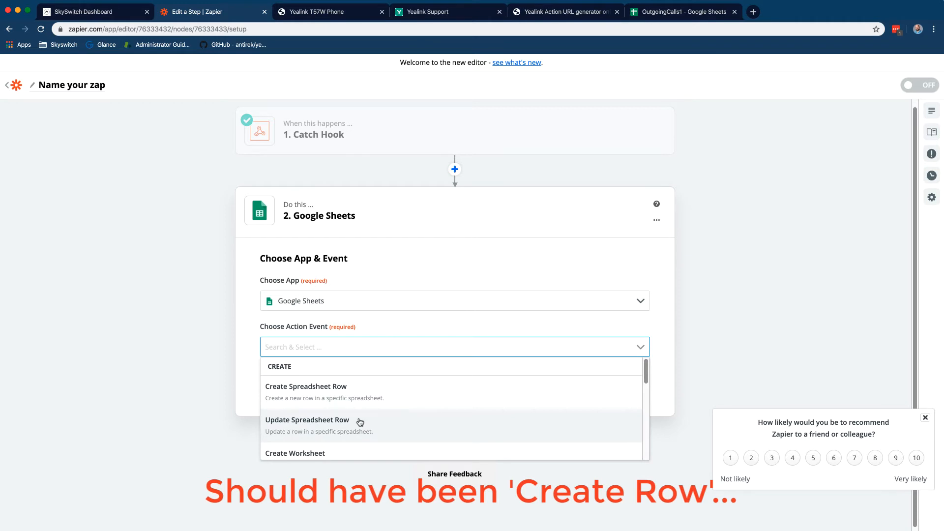
pyautogui.scroll(-5, 364, 422)
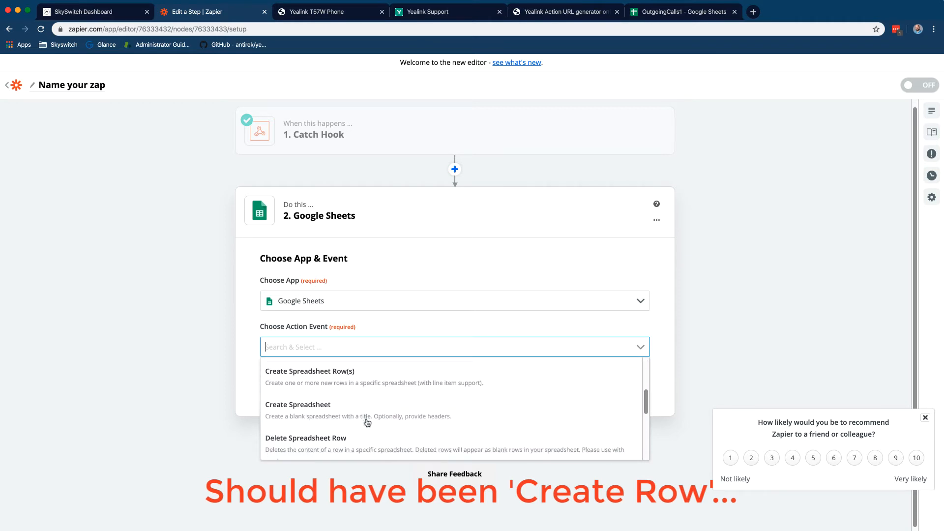
pyautogui.scroll(-3, 366, 422)
pyautogui.scroll(5, 367, 422)
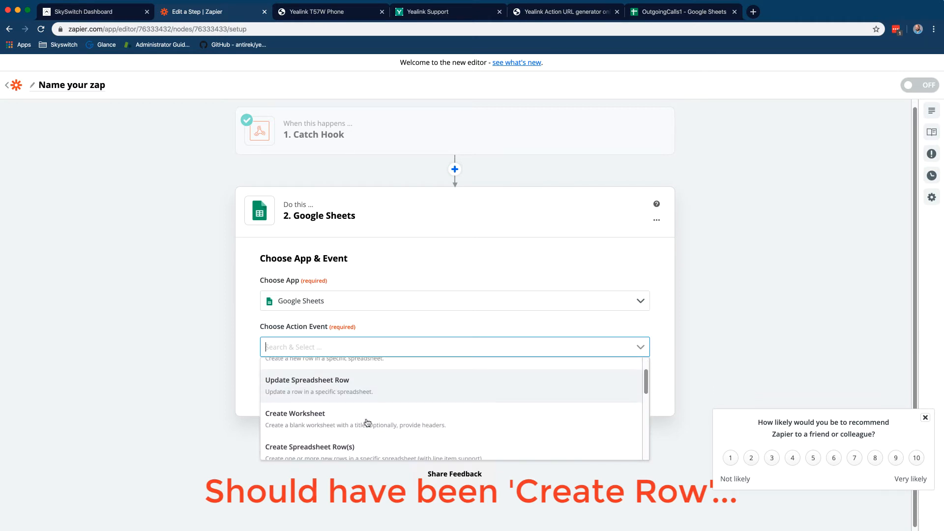
pyautogui.scroll(1, 367, 422)
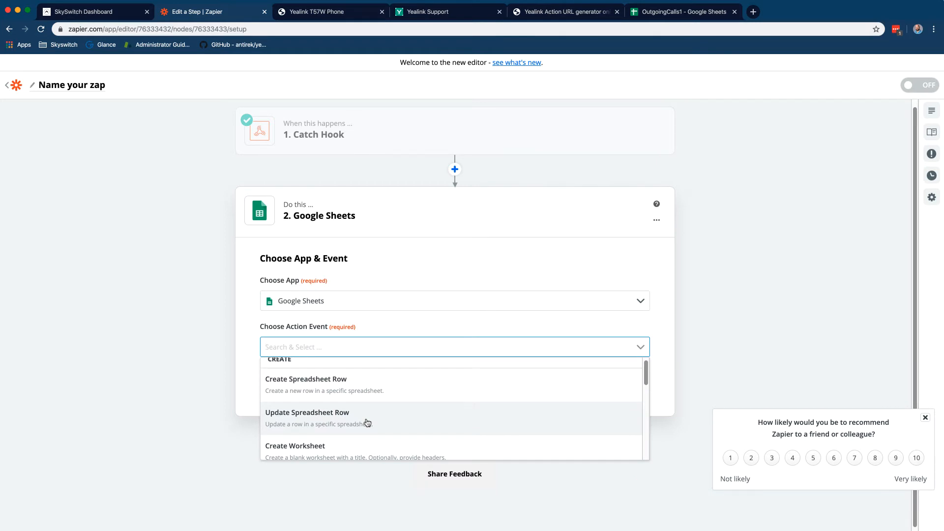
pyautogui.click(367, 422)
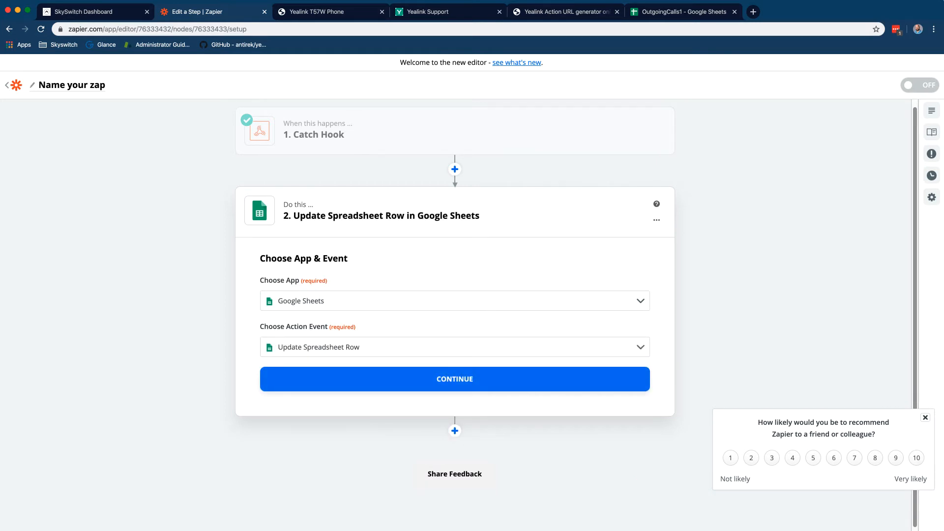
pyautogui.click(390, 343)
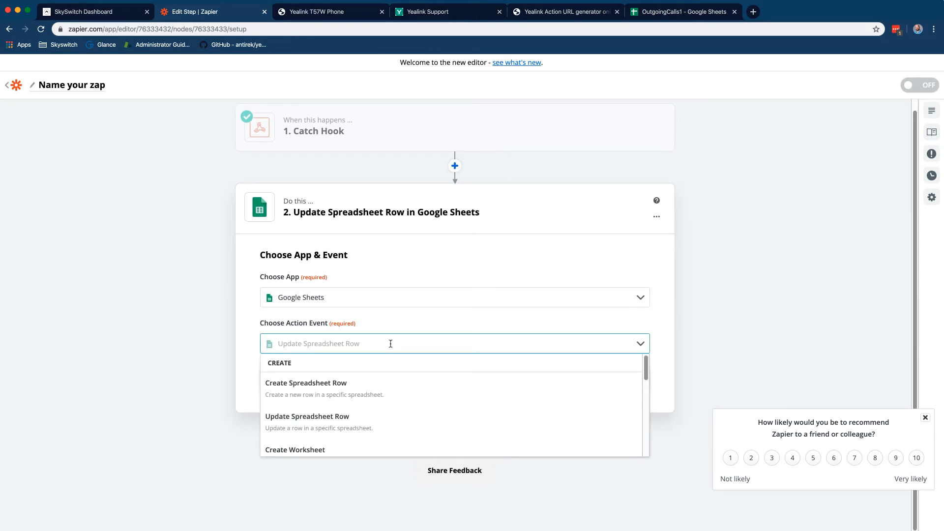
pyautogui.click(392, 394)
# Use the connected Google Sheets account, My Google Drive, spreadsheet OutgoingCalls1 and worksheet Sheet1
pyautogui.click(411, 387)
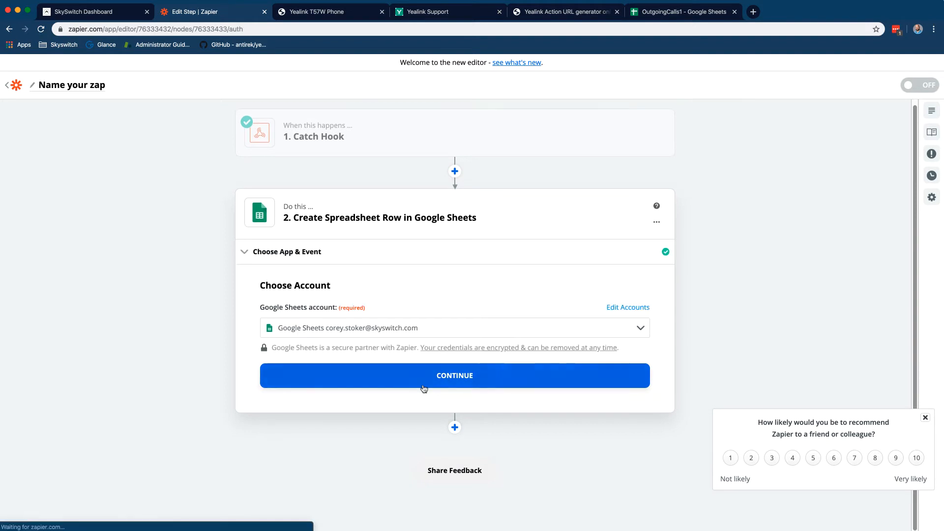
pyautogui.click(419, 382)
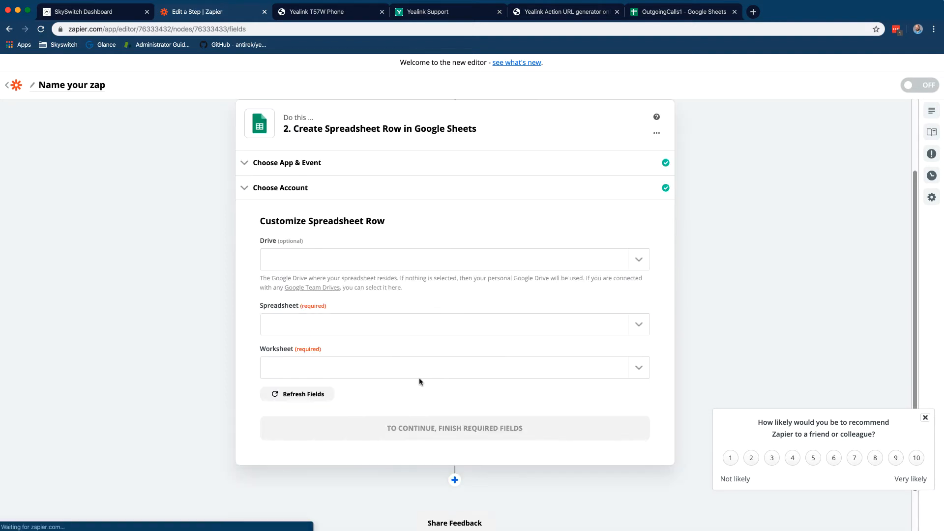
pyautogui.click(361, 272)
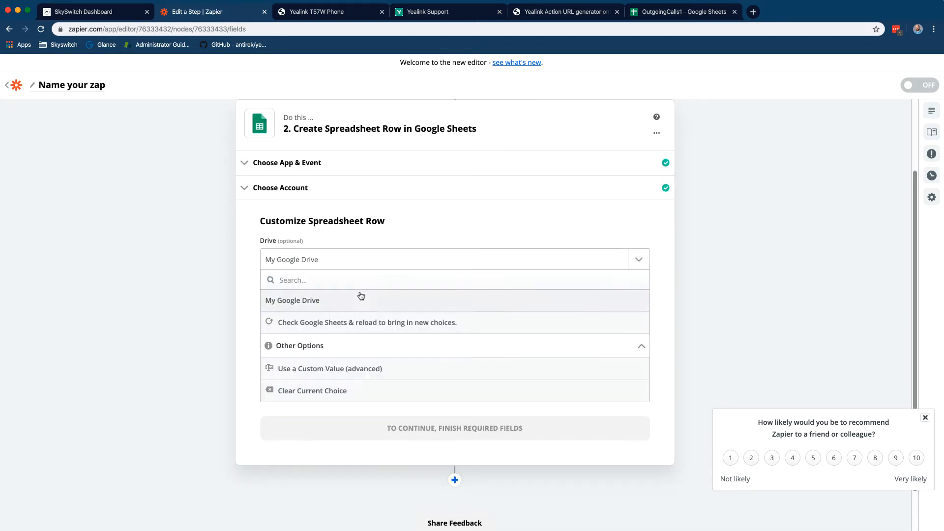
pyautogui.click(358, 304)
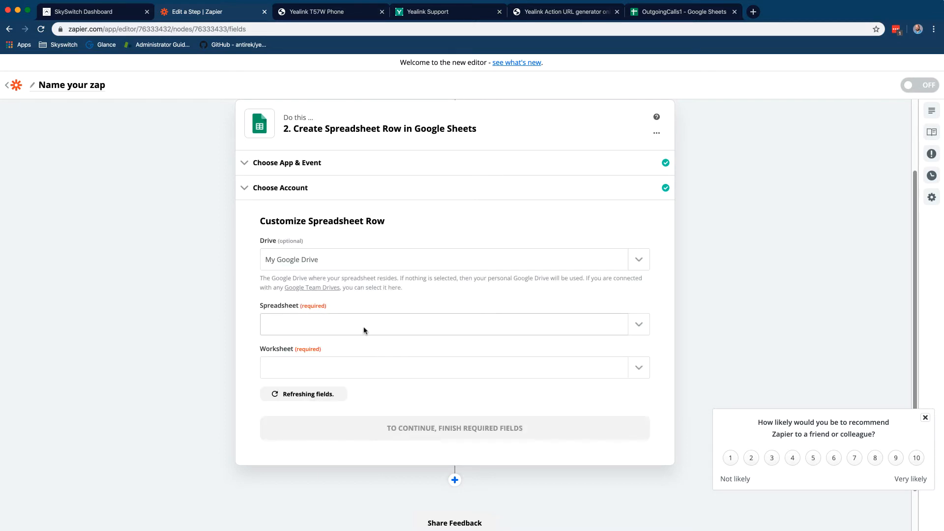
pyautogui.click(363, 327)
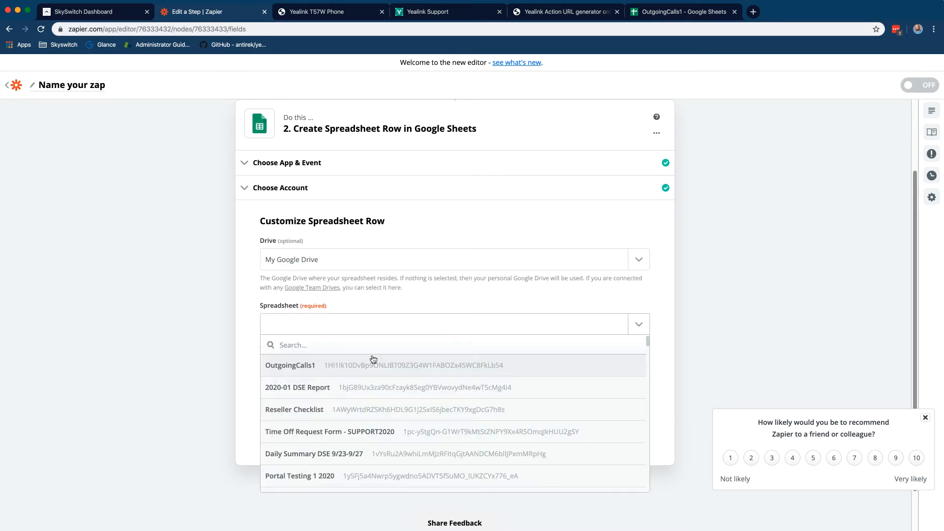
pyautogui.click(376, 371)
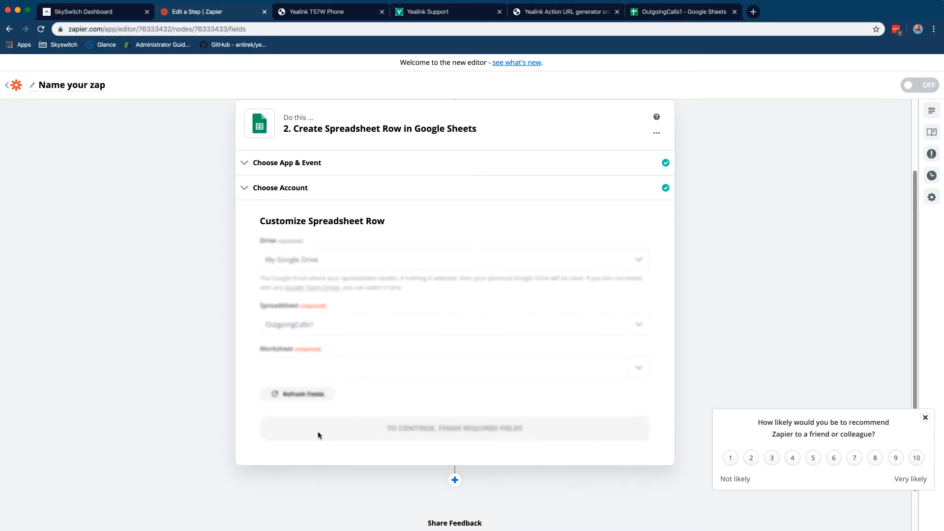
pyautogui.click(351, 366)
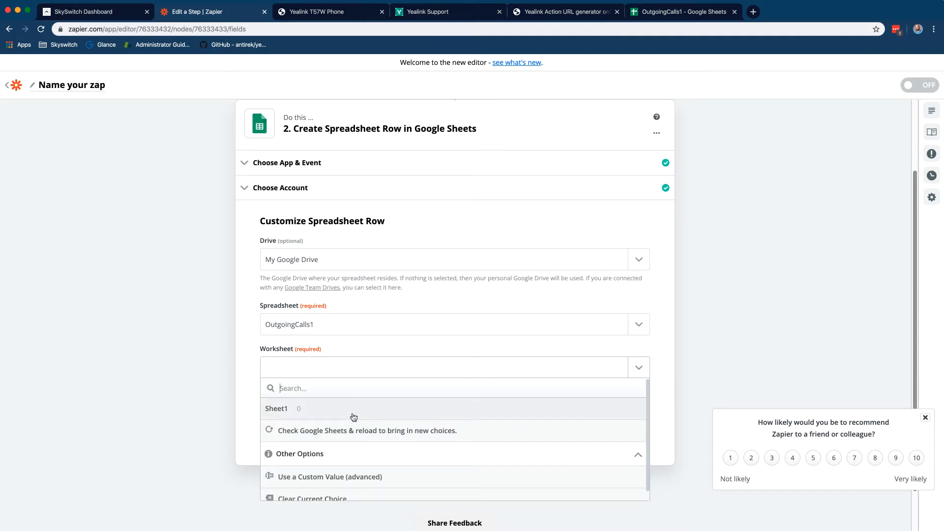
pyautogui.click(353, 416)
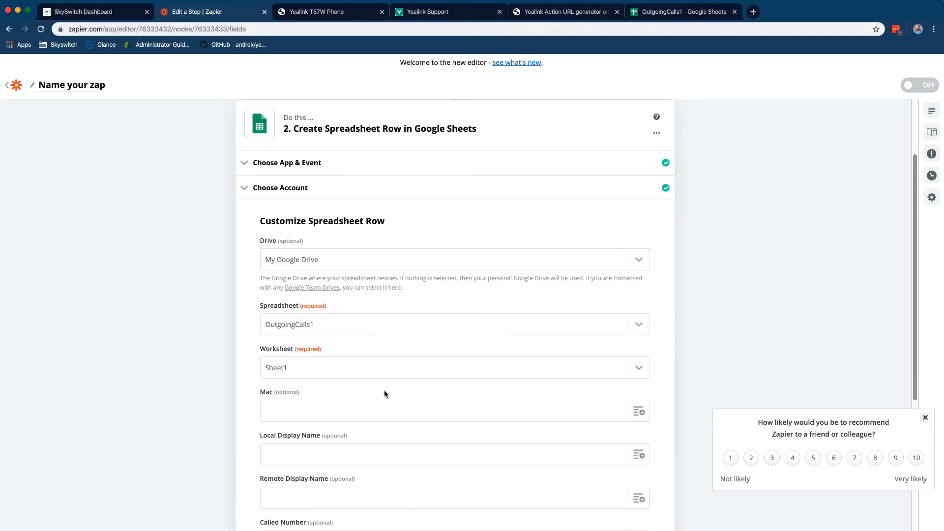
# Map Querystring Mac and Querystring Display Local into the Mac and Local Display Name columns
pyautogui.scroll(-1, 384, 392)
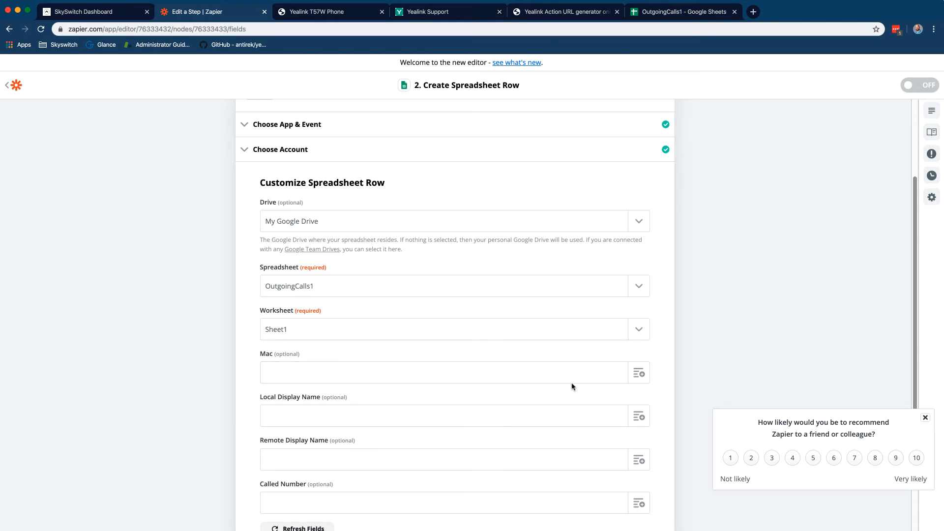
pyautogui.scroll(-1, 531, 381)
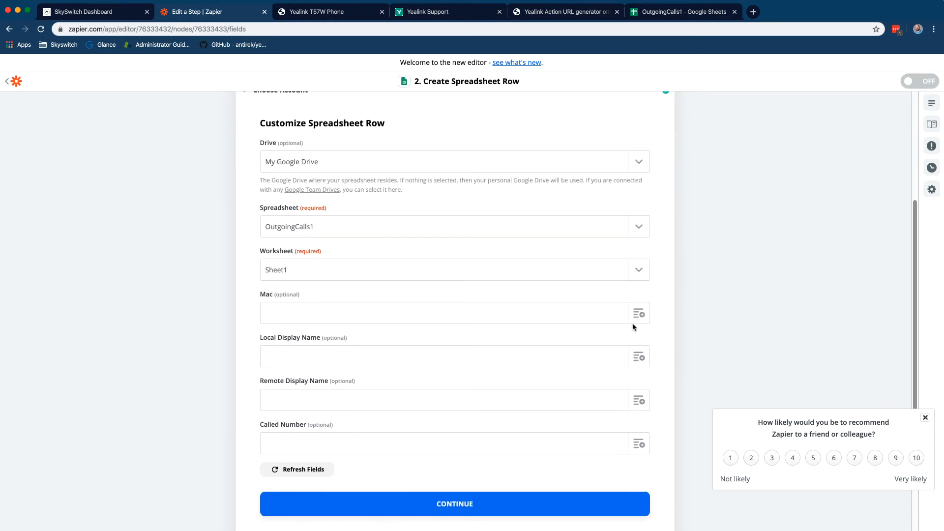
pyautogui.click(638, 313)
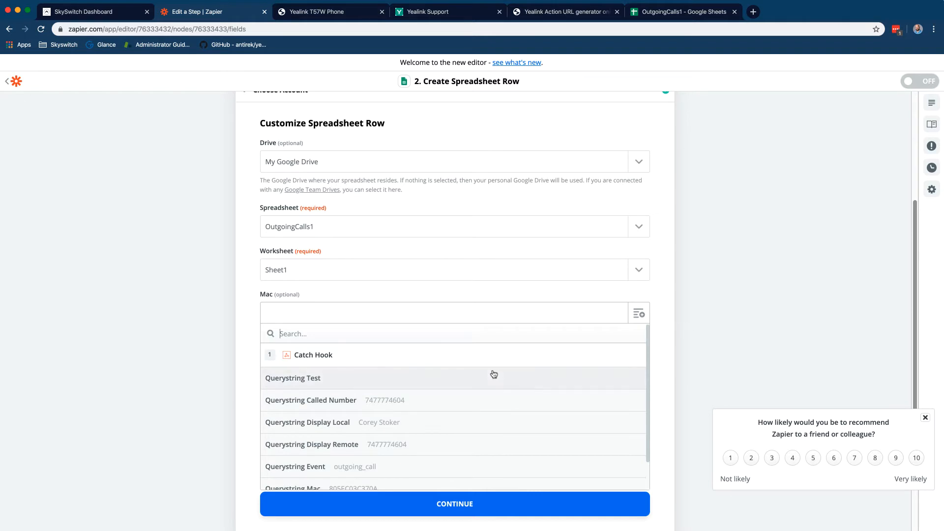
pyautogui.scroll(-2, 445, 445)
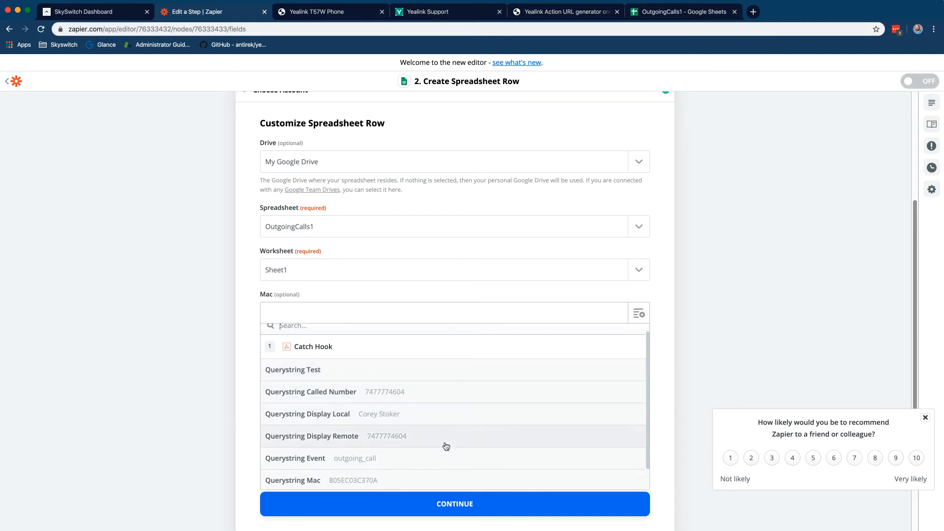
pyautogui.click(436, 464)
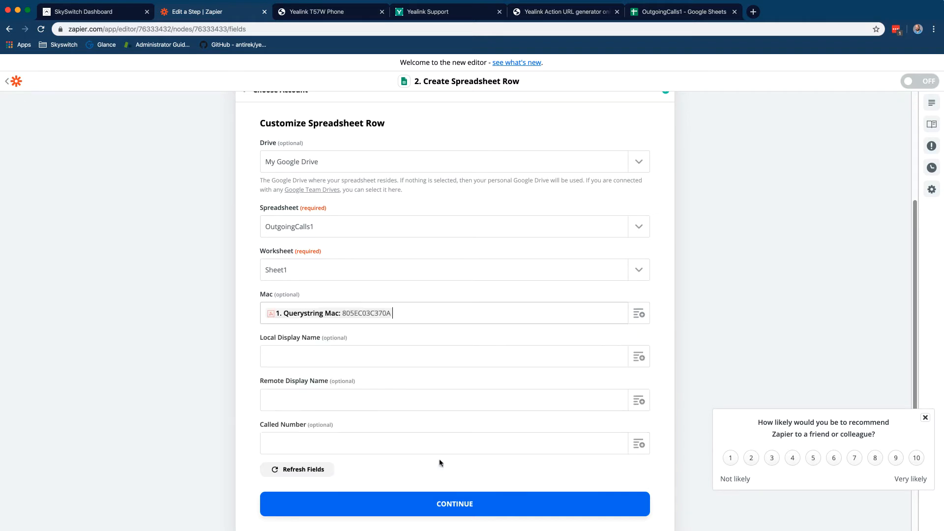
pyautogui.click(639, 357)
pyautogui.scroll(-1, 449, 432)
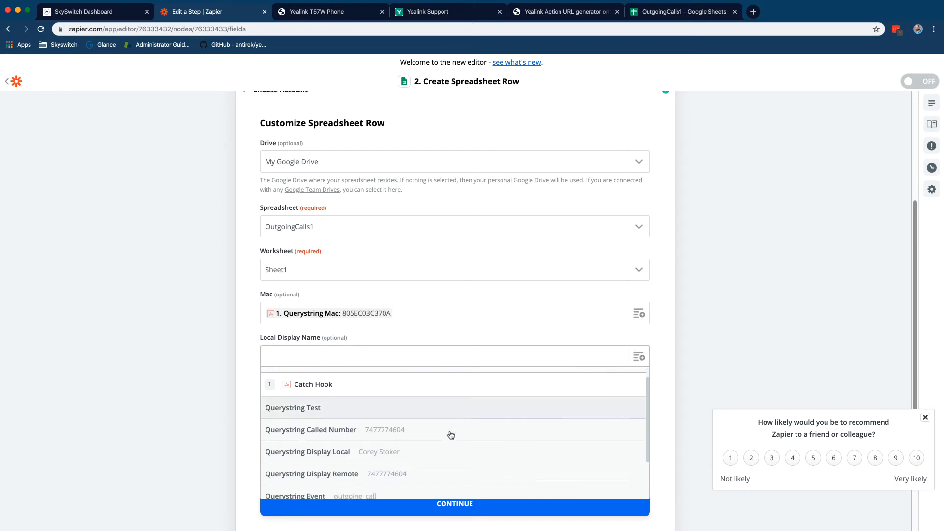
pyautogui.click(414, 440)
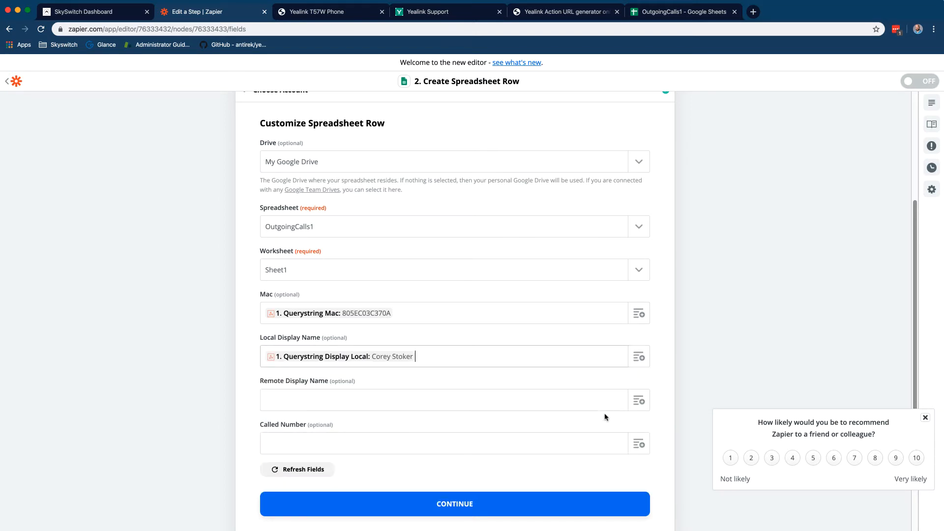
# Map the remote display and called number querystring values into Remote Display Name and Called Number
pyautogui.click(639, 400)
pyautogui.scroll(-2, 483, 448)
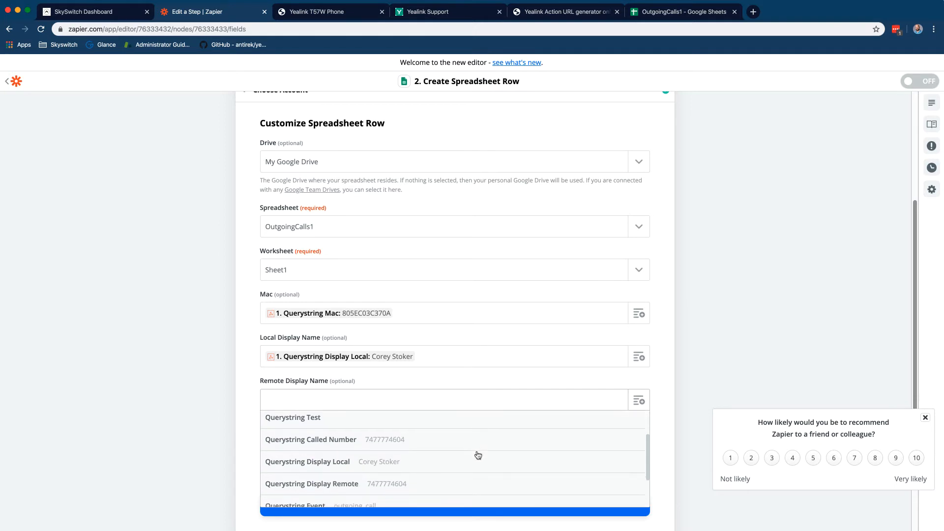
pyautogui.click(431, 483)
pyautogui.scroll(-2, 648, 399)
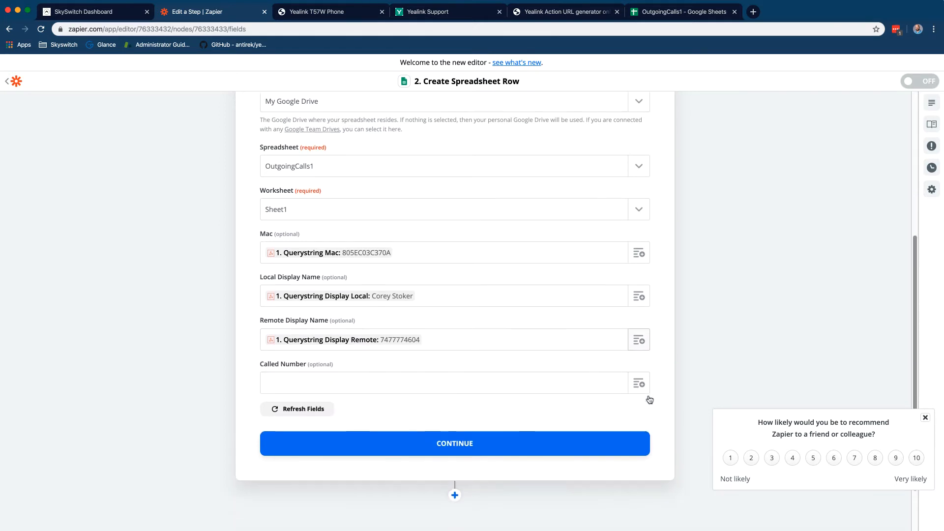
pyautogui.click(639, 381)
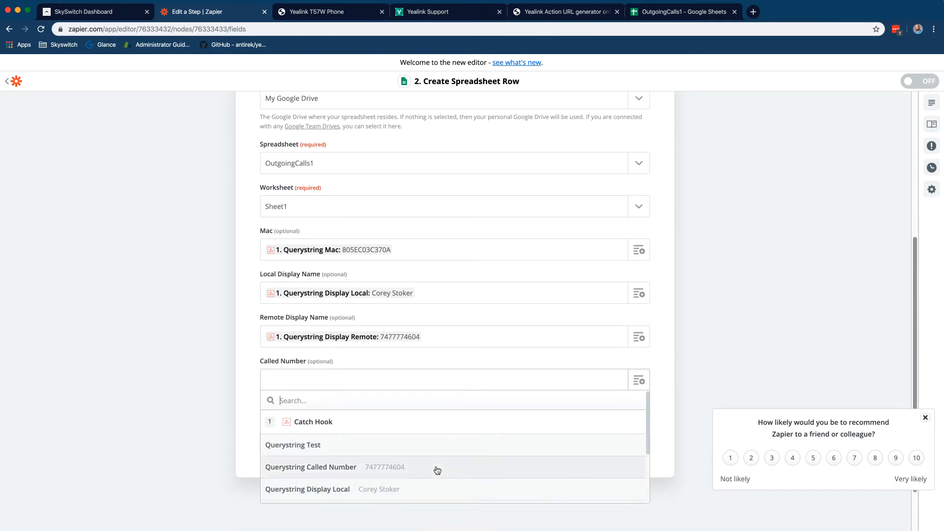
pyautogui.click(436, 468)
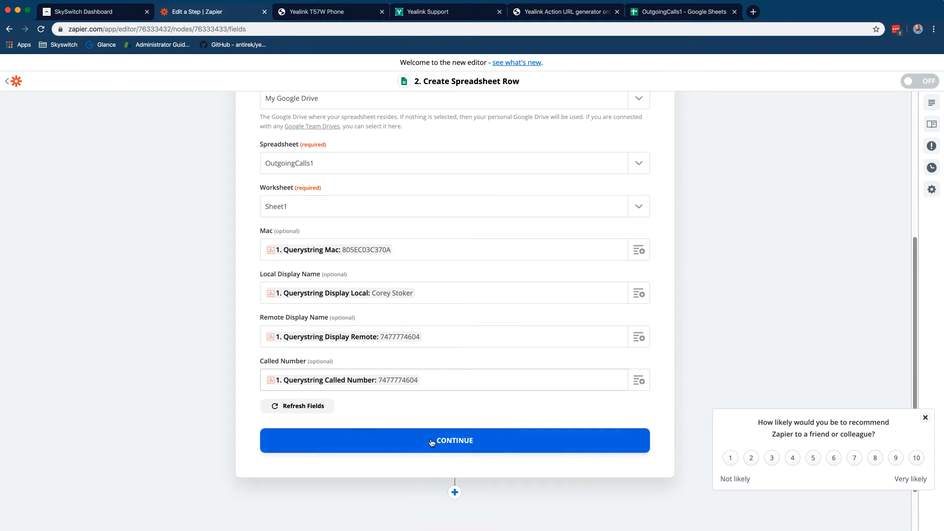
pyautogui.click(431, 442)
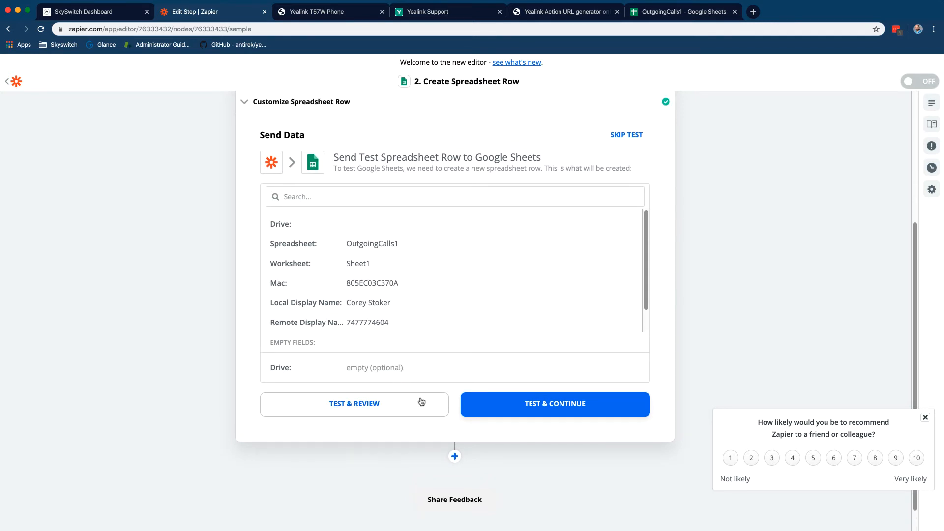
# Send a test row and confirm row 2 with the hook's values appears in OutgoingCalls1
pyautogui.click(381, 398)
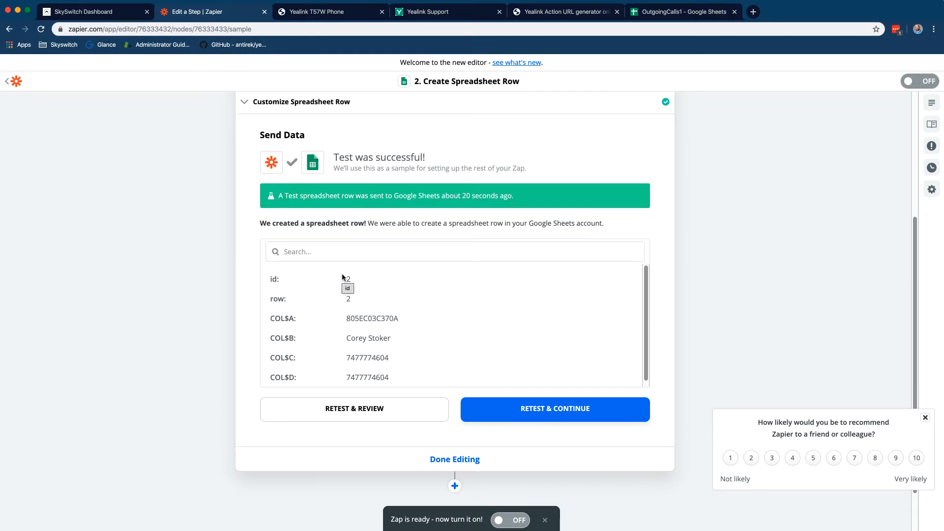
pyautogui.scroll(3, 342, 277)
pyautogui.scroll(-3, 468, 324)
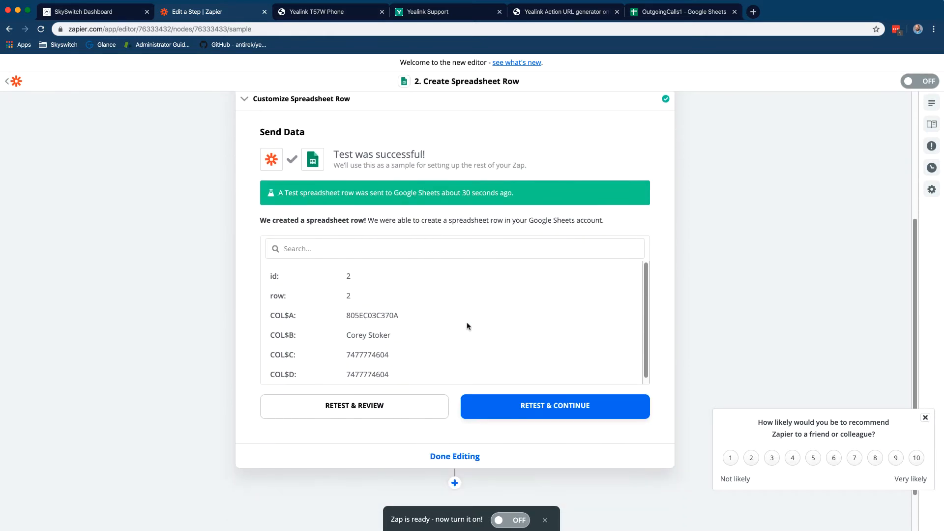
pyautogui.click(669, 11)
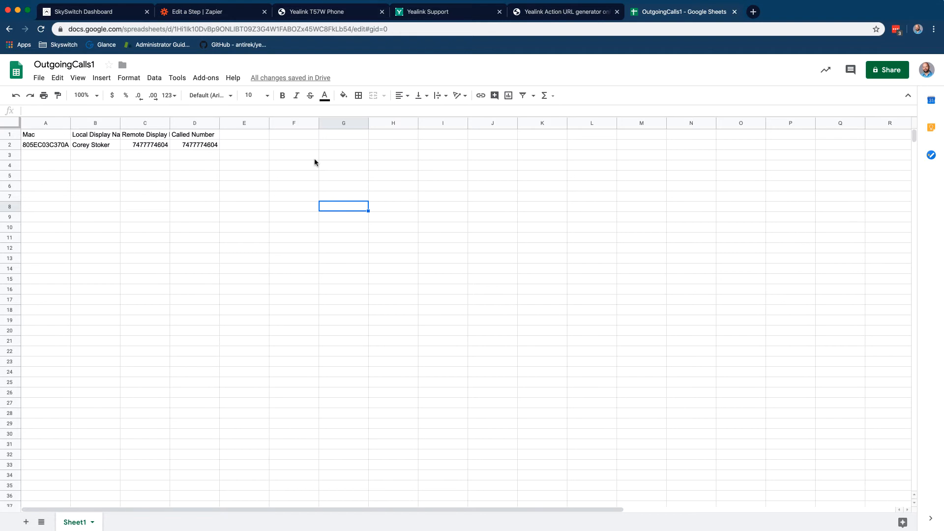
pyautogui.click(275, 215)
pyautogui.click(200, 13)
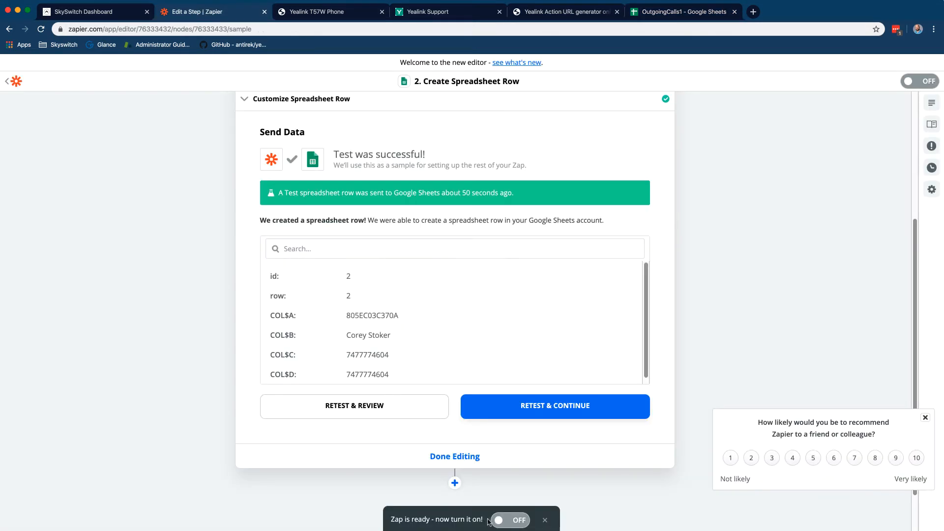
# Switch the zap ON, name it 'Sheets Outgoing Call', and go back to My Zaps
pyautogui.click(506, 521)
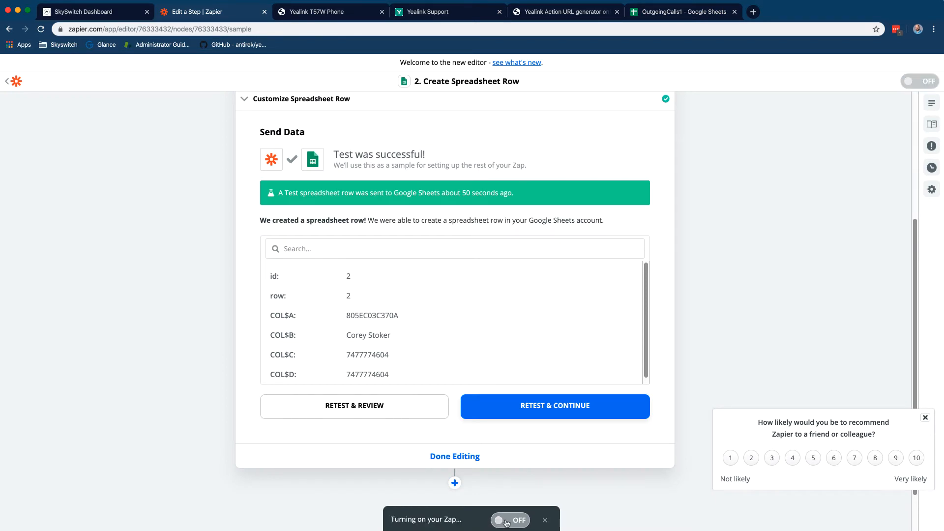
pyautogui.click(467, 457)
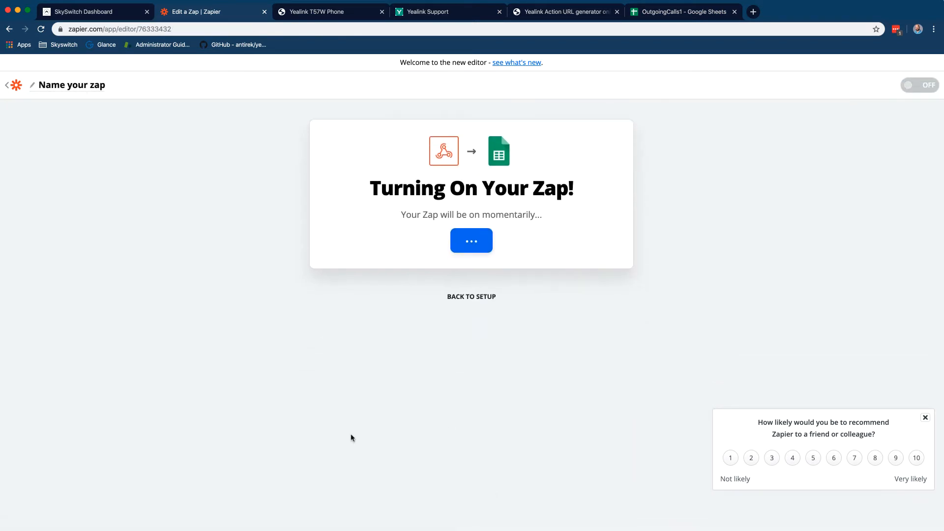
pyautogui.click(53, 87)
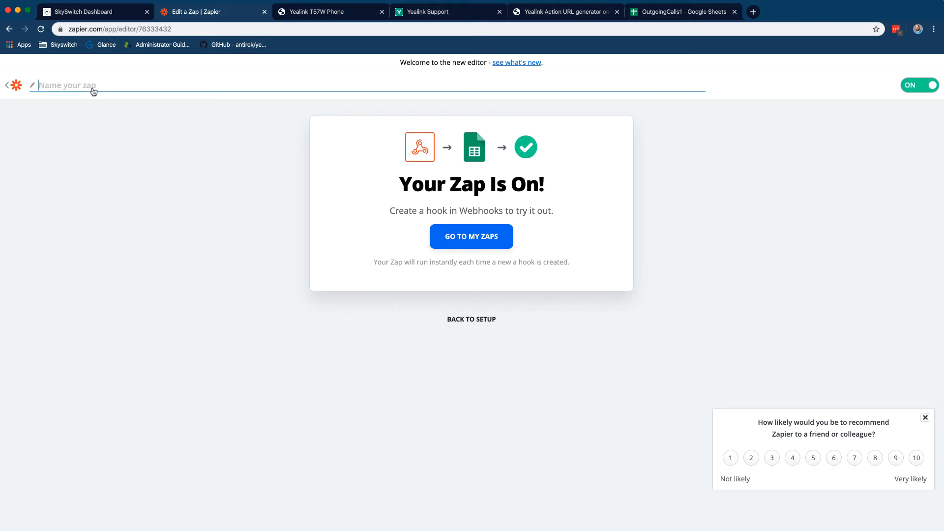
pyautogui.write('Sheets Outgoing Call')
pyautogui.click(83, 103)
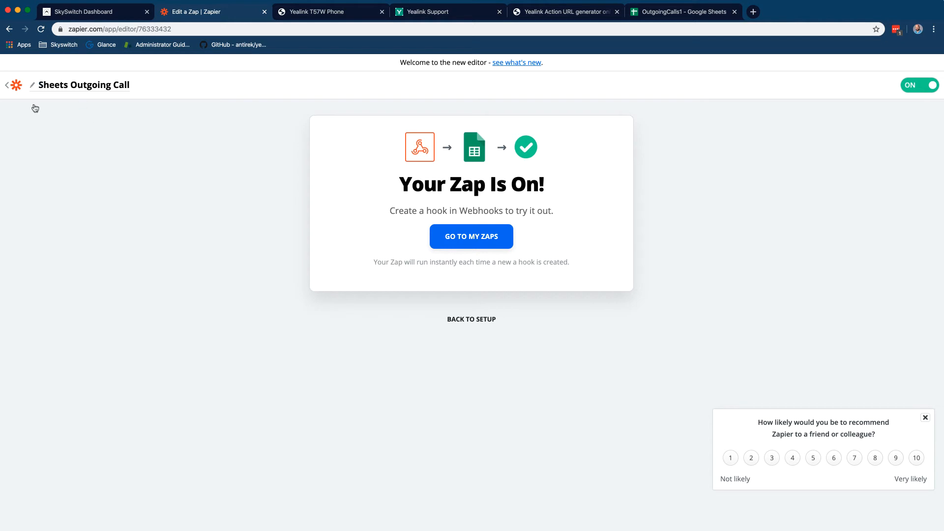
pyautogui.click(16, 87)
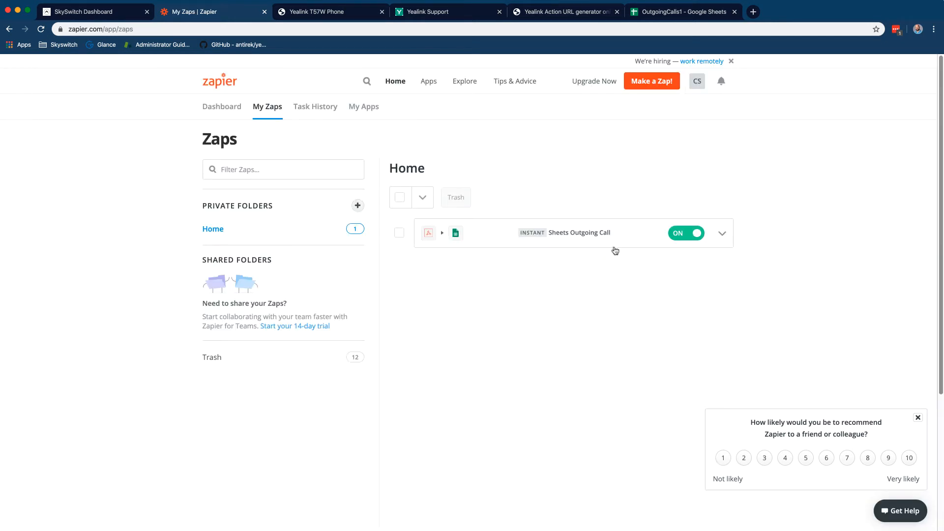
pyautogui.click(674, 11)
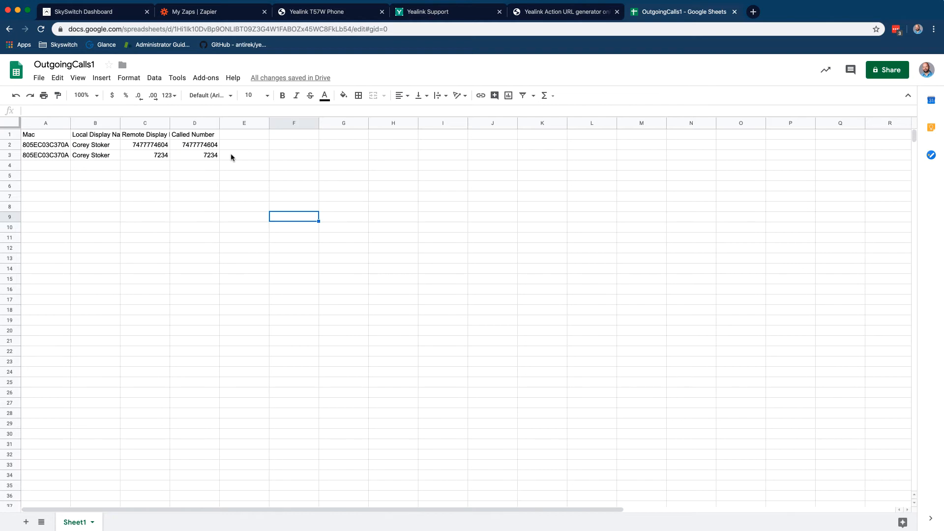
pyautogui.click(240, 14)
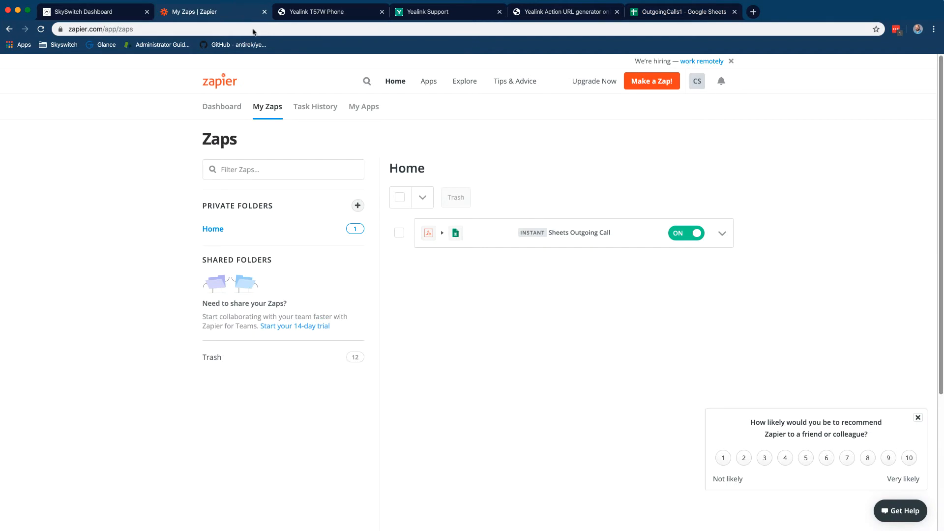
# Start a new zap with a Webhooks by Zapier Catch Hook trigger
pyautogui.click(638, 82)
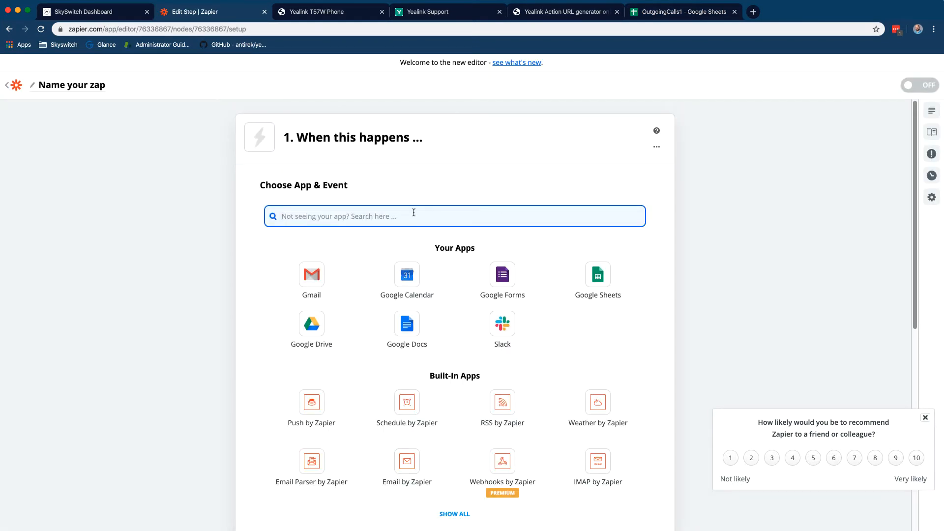
pyautogui.write('webhook')
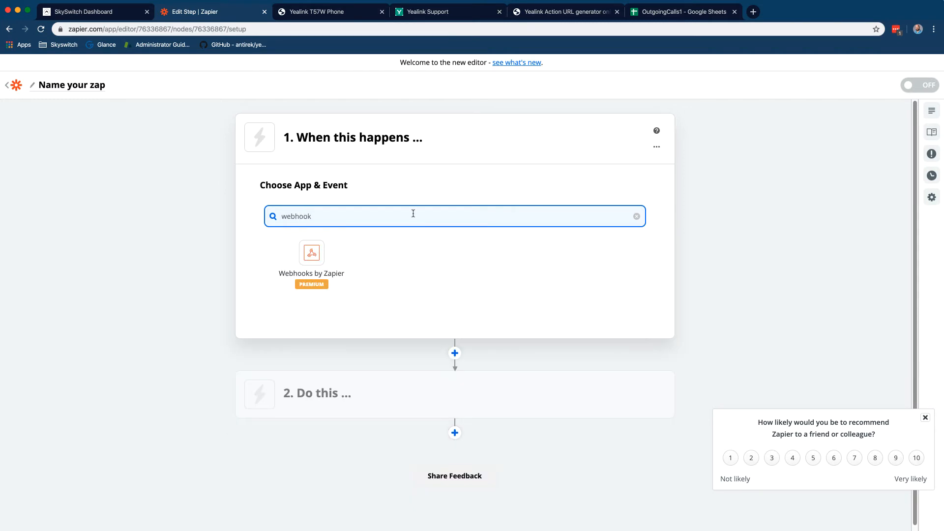
pyautogui.click(320, 260)
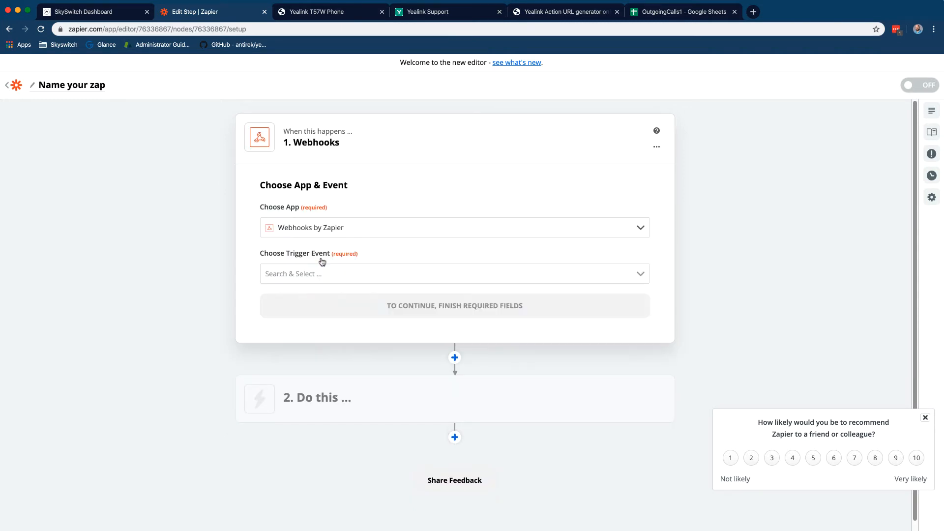
pyautogui.click(393, 235)
pyautogui.click(394, 235)
pyautogui.click(380, 276)
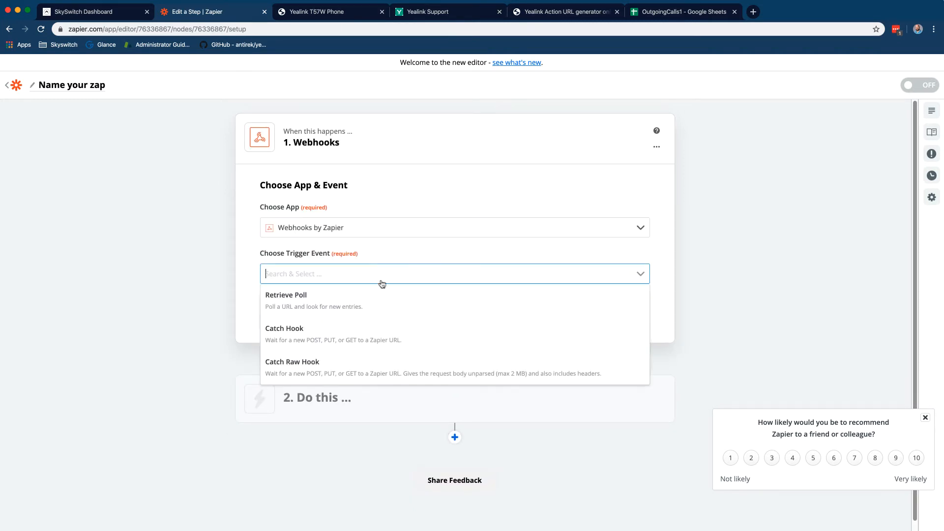
pyautogui.click(375, 333)
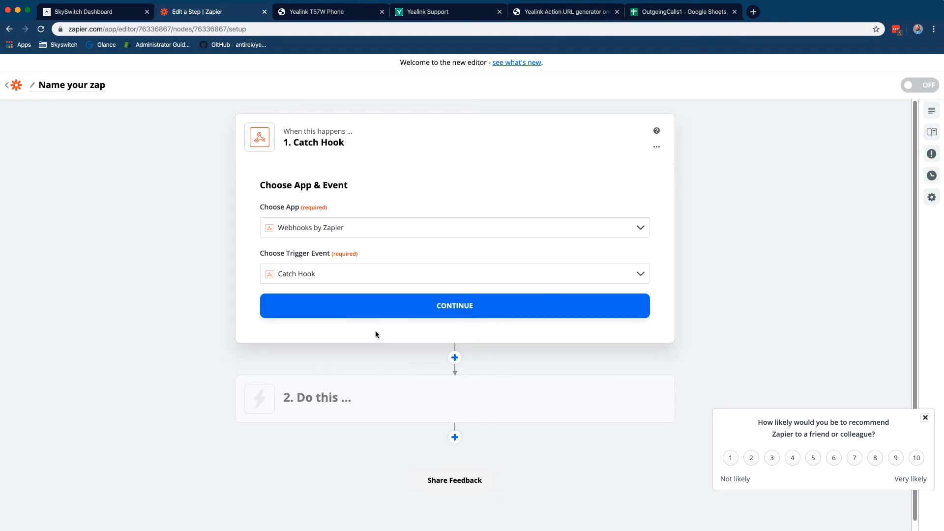
pyautogui.click(406, 310)
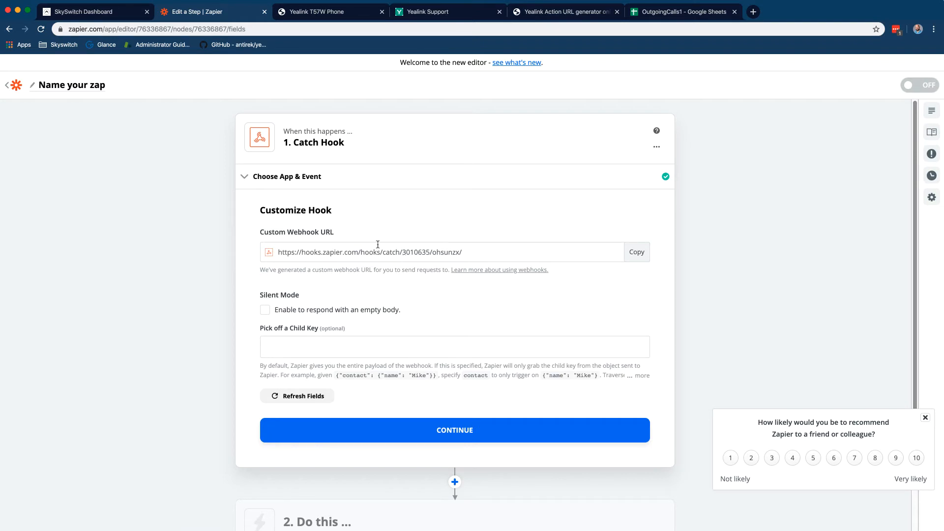
# Enable Silent Mode and copy the custom webhook URL for the Yealink generator
pyautogui.click(267, 310)
pyautogui.click(637, 256)
pyautogui.click(479, 422)
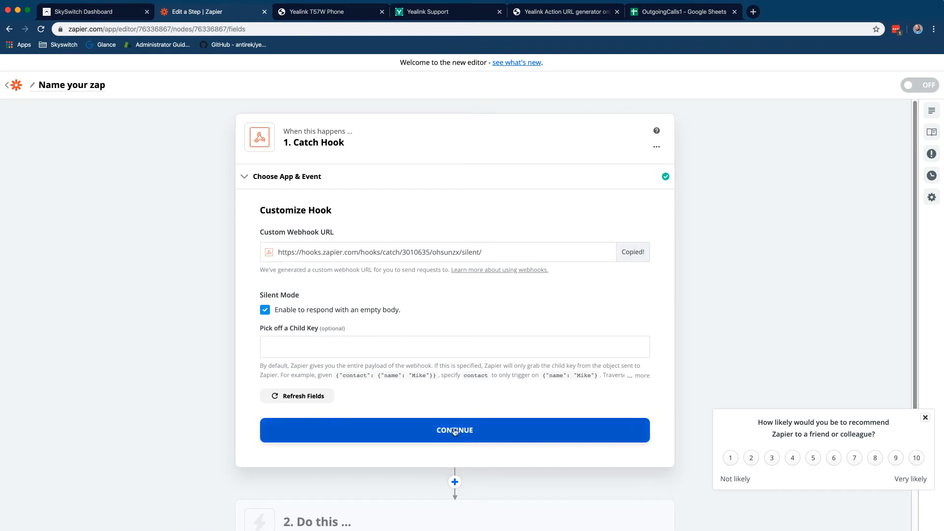
pyautogui.click(556, 12)
pyautogui.click(77, 83)
# Paste the new Zapier webhook URL as the generator's base url
pyautogui.press('super+a')
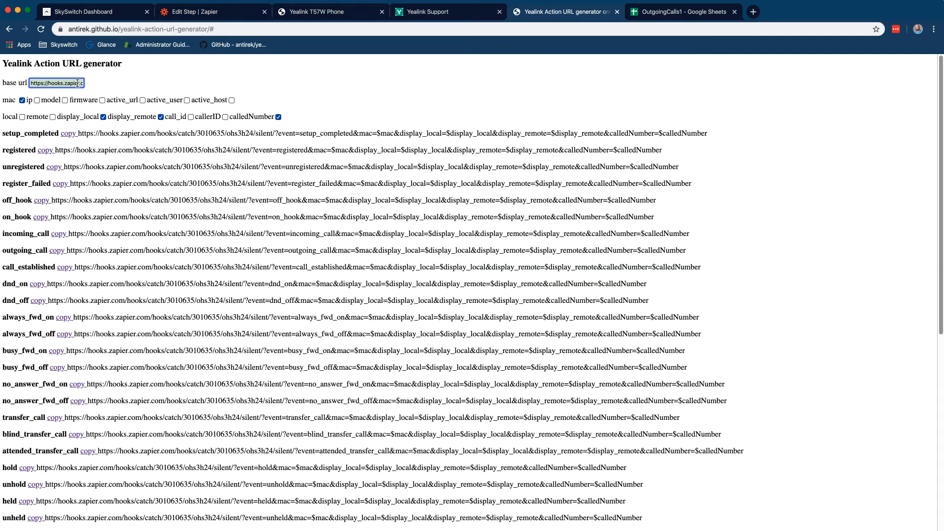
pyautogui.press('super+v')
pyautogui.click(138, 89)
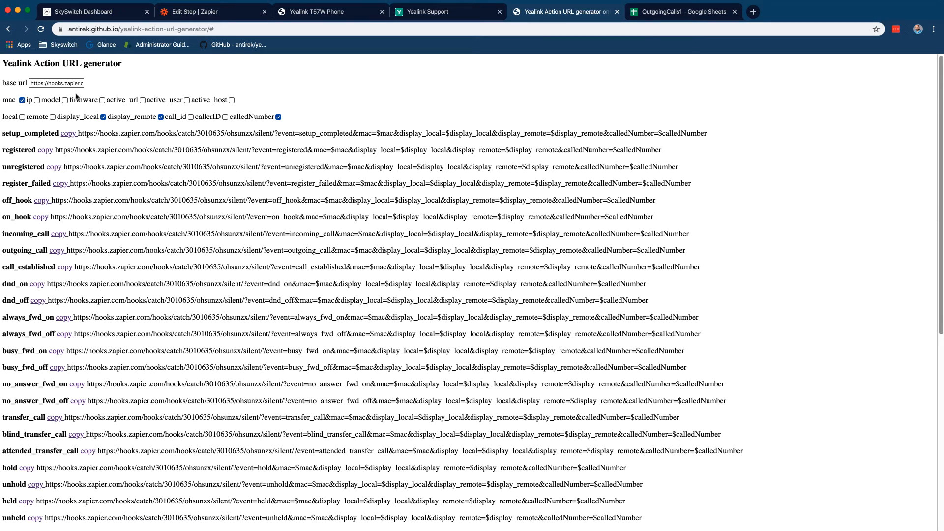
# Add ip, model and firmware, drop display_local, display_remote and calledNumber, then copy the register_failed URL
pyautogui.click(37, 100)
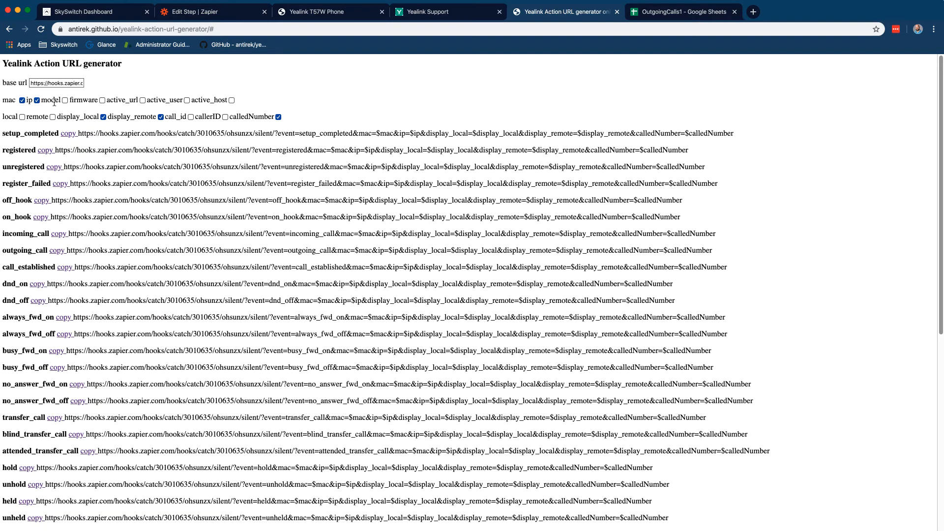
pyautogui.click(65, 100)
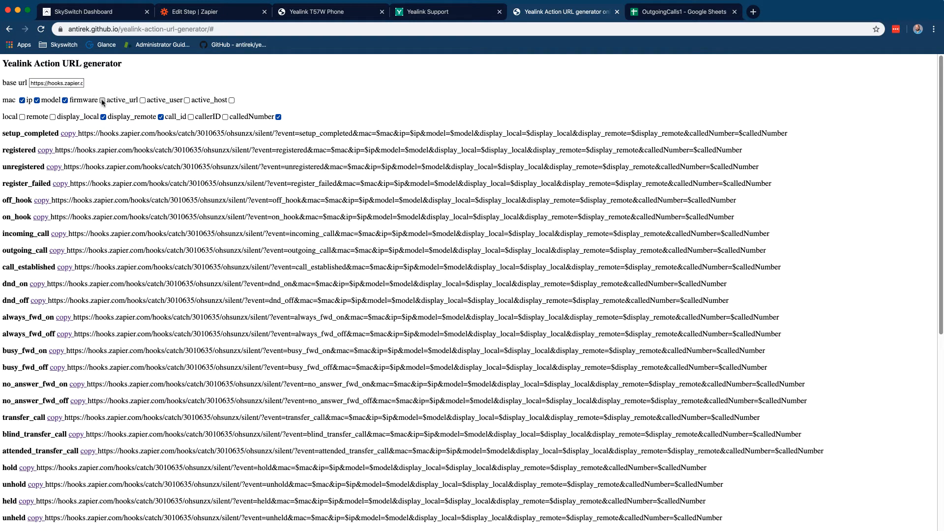
pyautogui.click(102, 101)
pyautogui.click(103, 118)
pyautogui.click(161, 117)
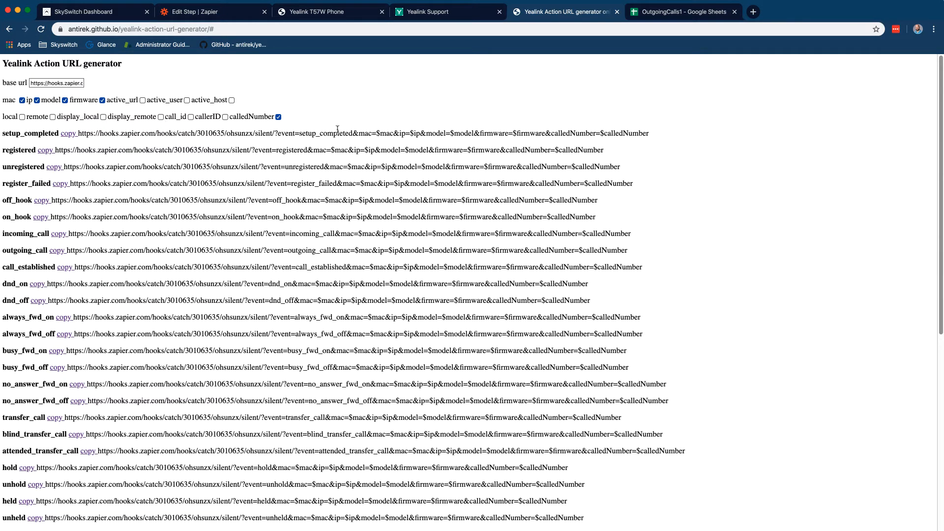
pyautogui.click(278, 117)
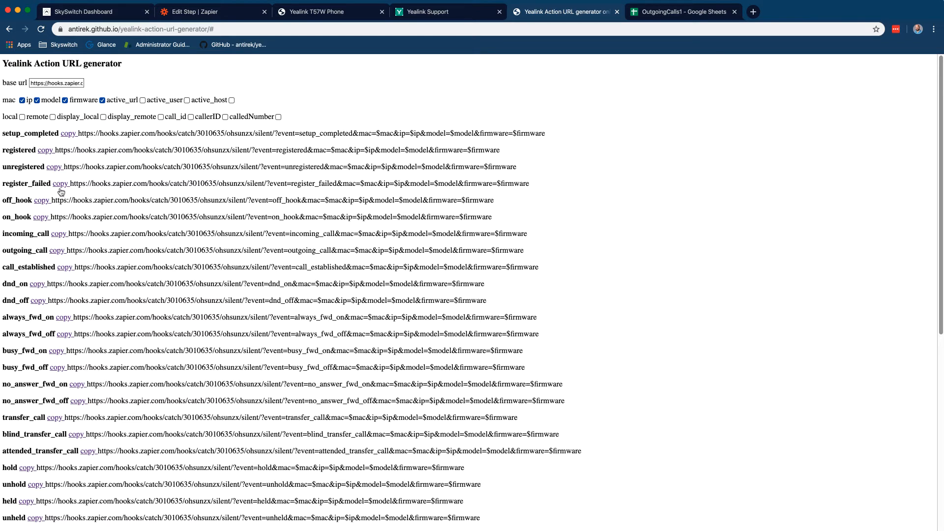
pyautogui.click(61, 186)
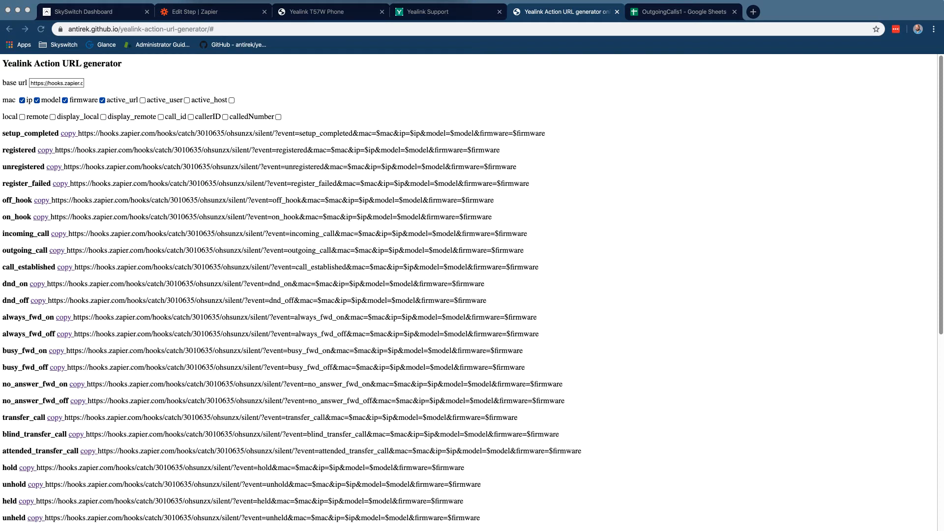
pyautogui.click(358, 107)
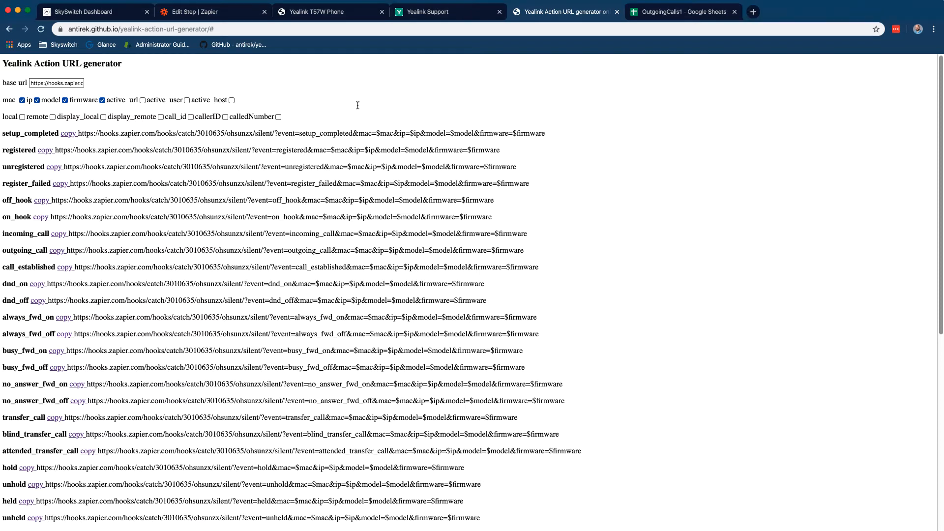
# Look up the Register Failed configuration key, action_url.register_failed, in the T57W Action URL settings
pyautogui.click(364, 10)
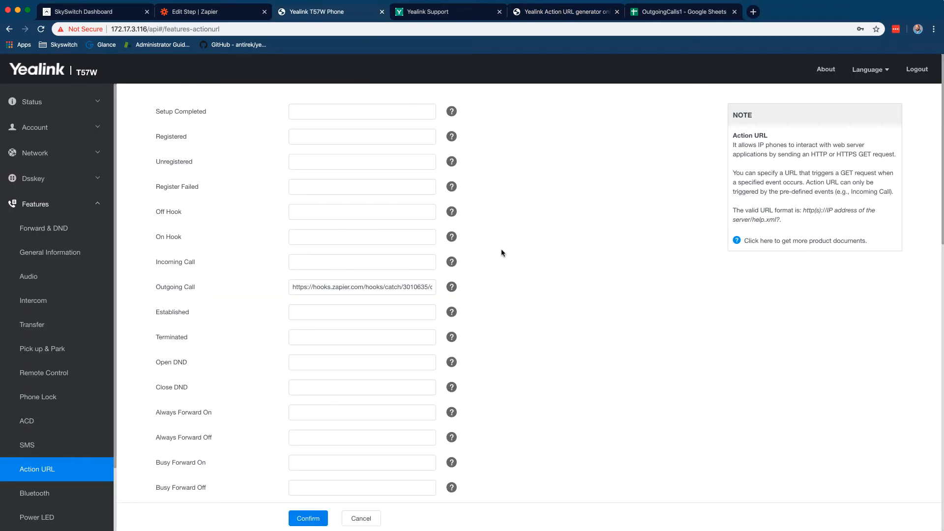
pyautogui.moveTo(451, 187)
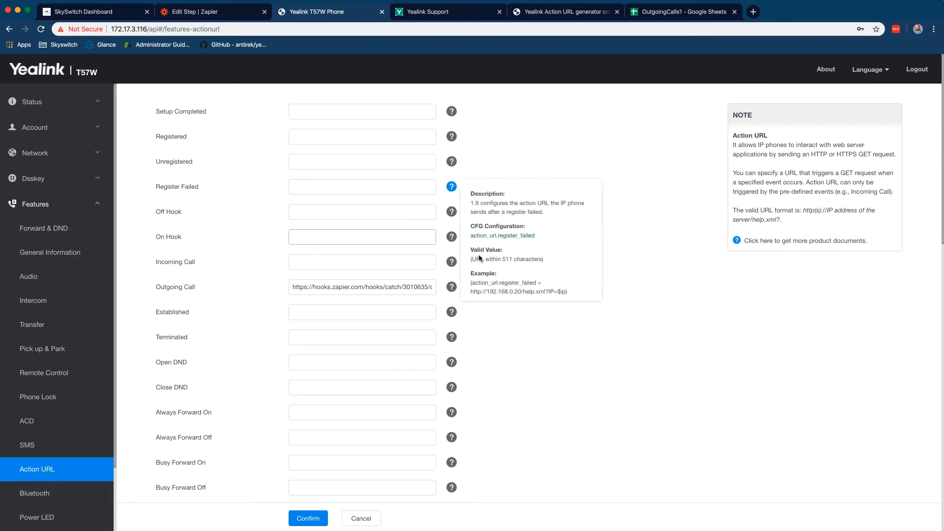
pyautogui.moveTo(471, 235); pyautogui.dragTo(545, 238)
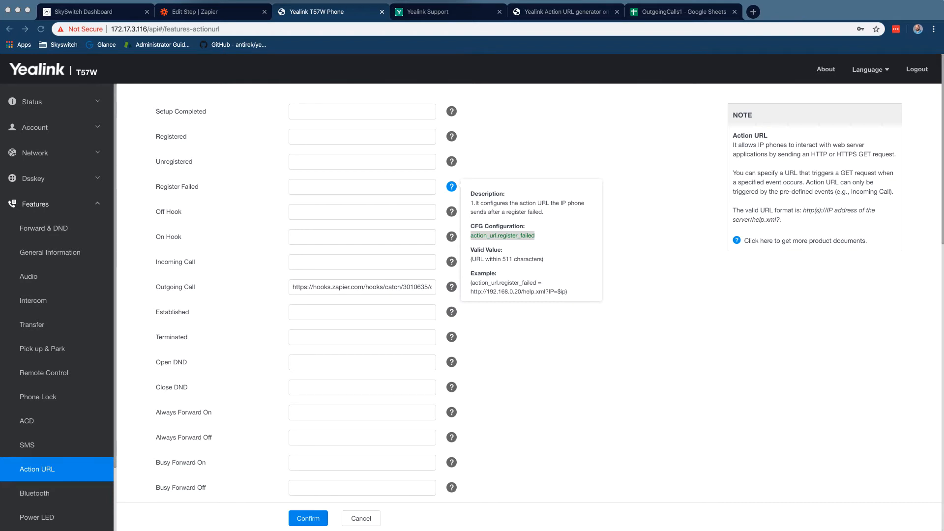
pyautogui.click(193, 160)
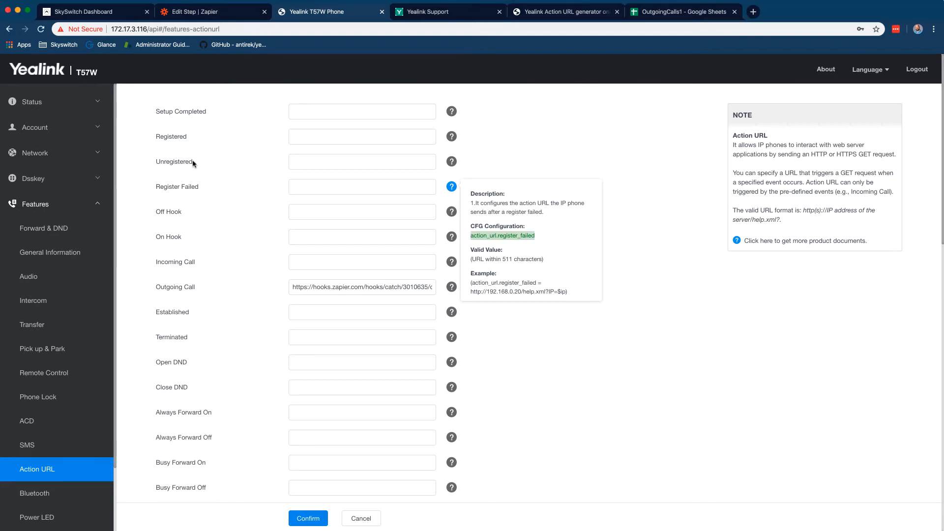
pyautogui.click(118, 18)
# Add an action_url.register_failed override pointing to the Zapier hook in Additional phone settings
pyautogui.click(692, 204)
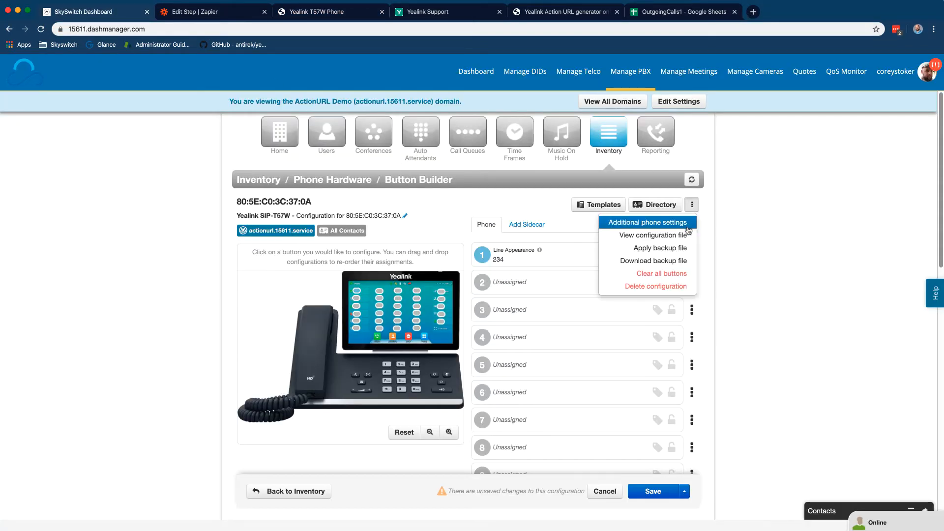
pyautogui.click(687, 223)
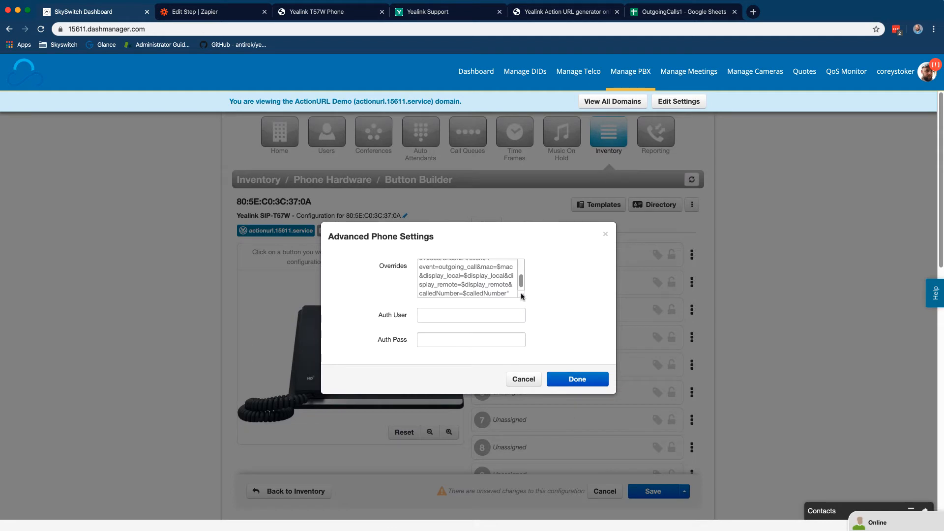
pyautogui.moveTo(522, 296); pyautogui.dragTo(585, 362)
pyautogui.click(544, 346)
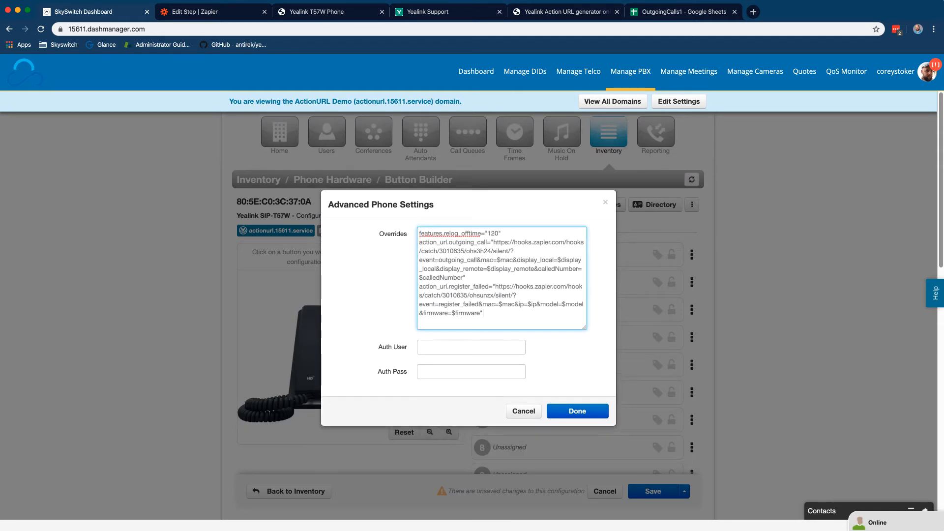
pyautogui.click(586, 417)
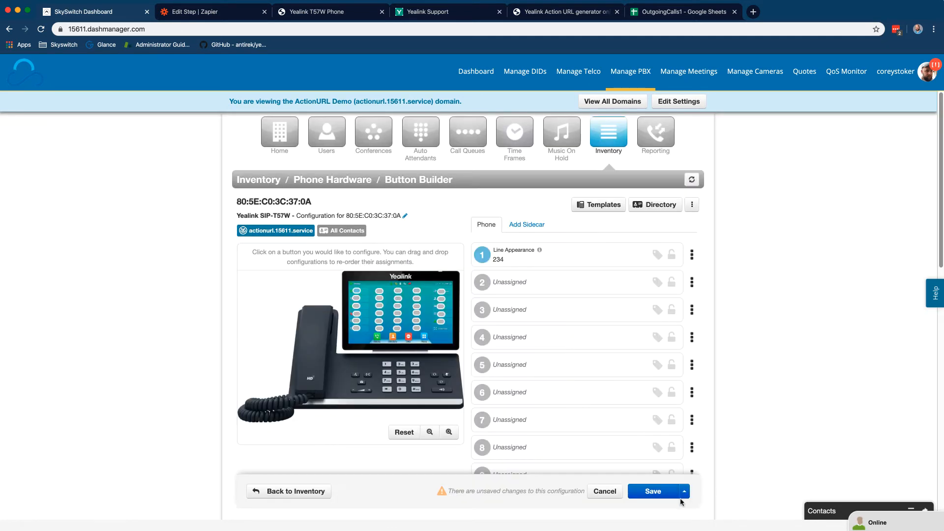
# Save and apply the phone configuration
pyautogui.click(684, 491)
pyautogui.click(670, 474)
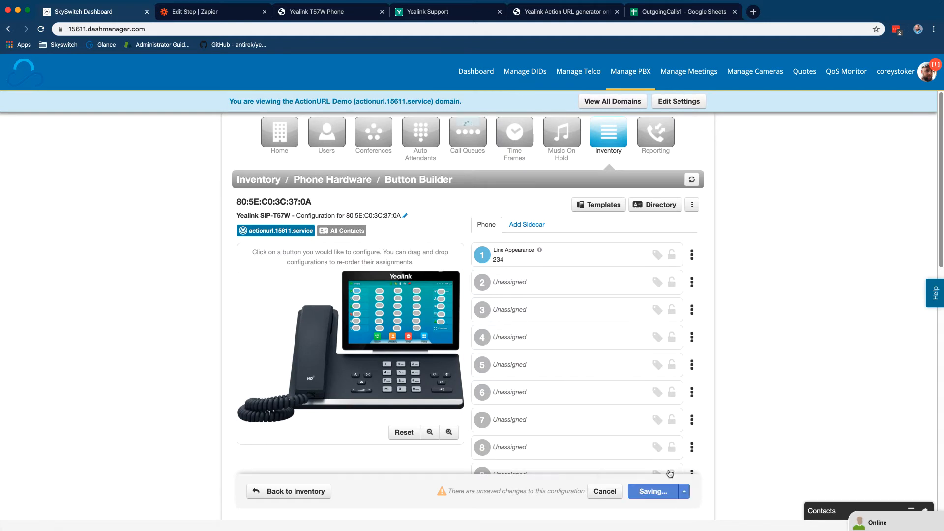
pyautogui.click(322, 17)
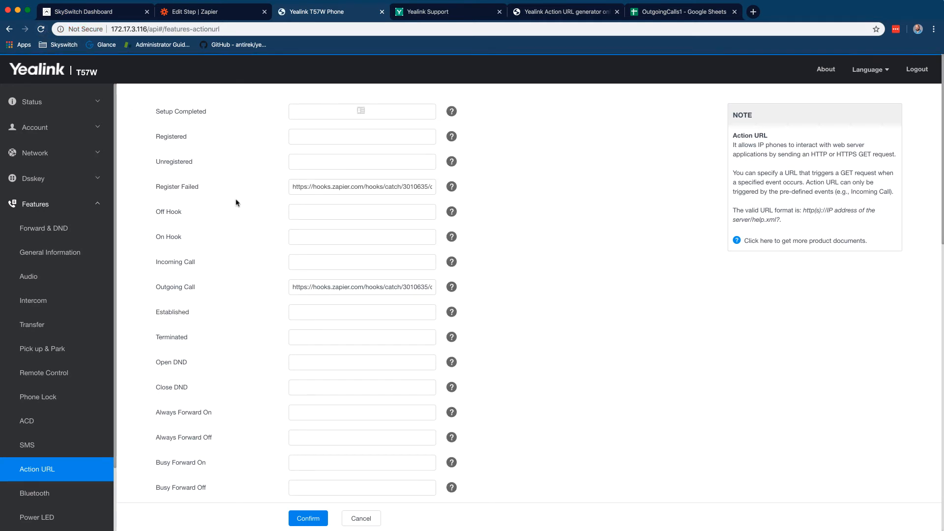
# Verify the T57W Register Failed action URL field now holds the Zapier hook URL
pyautogui.click(309, 187)
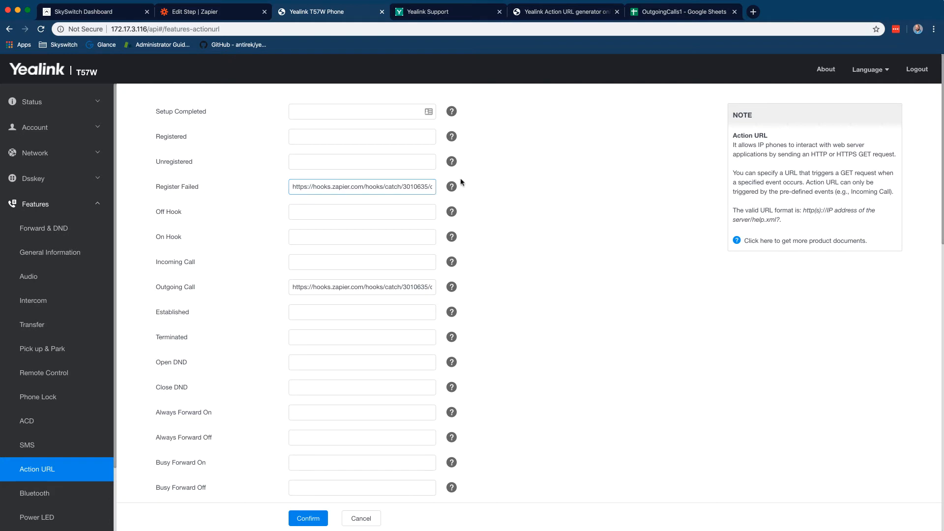
pyautogui.press('super+a')
pyautogui.click(607, 191)
pyautogui.click(228, 13)
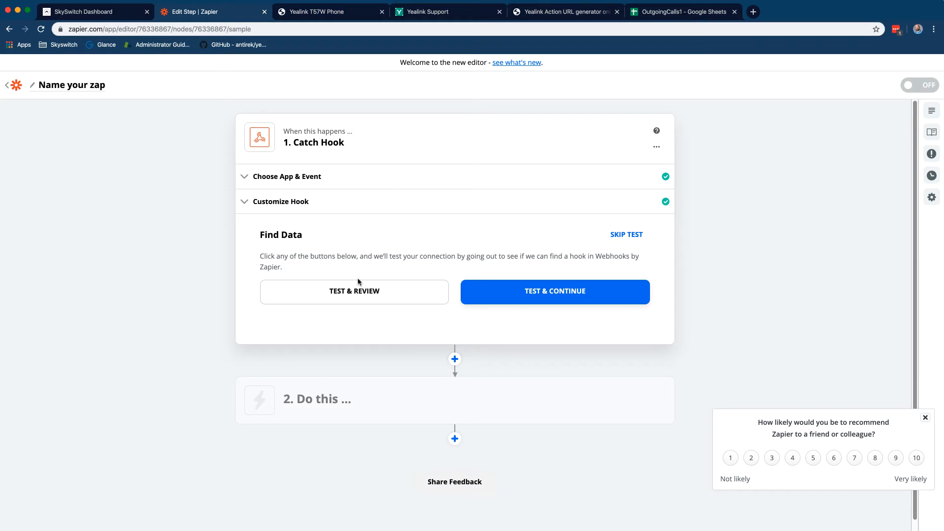
pyautogui.click(752, 11)
# Log in to the Peplink router admin at 172.17.3.1 as admin
pyautogui.write('172.17')
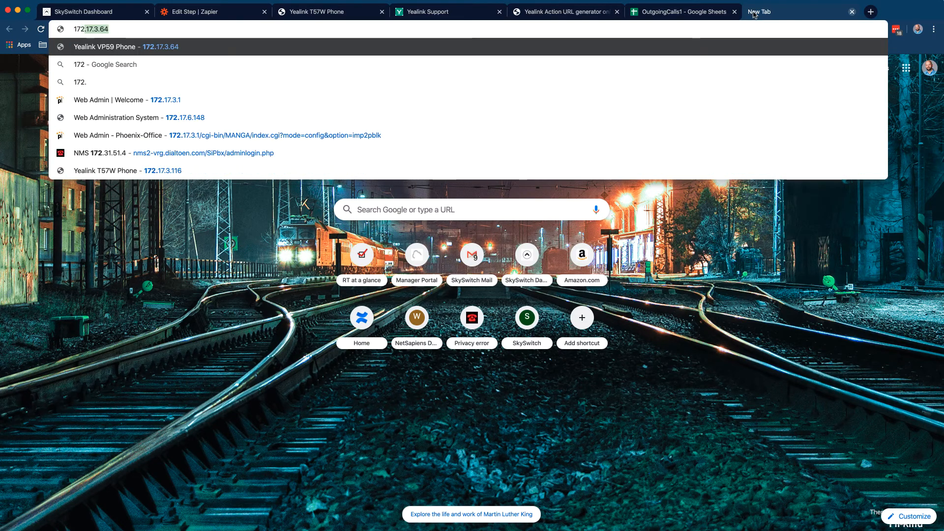
pyautogui.write('.3.1')
pyautogui.press('Return')
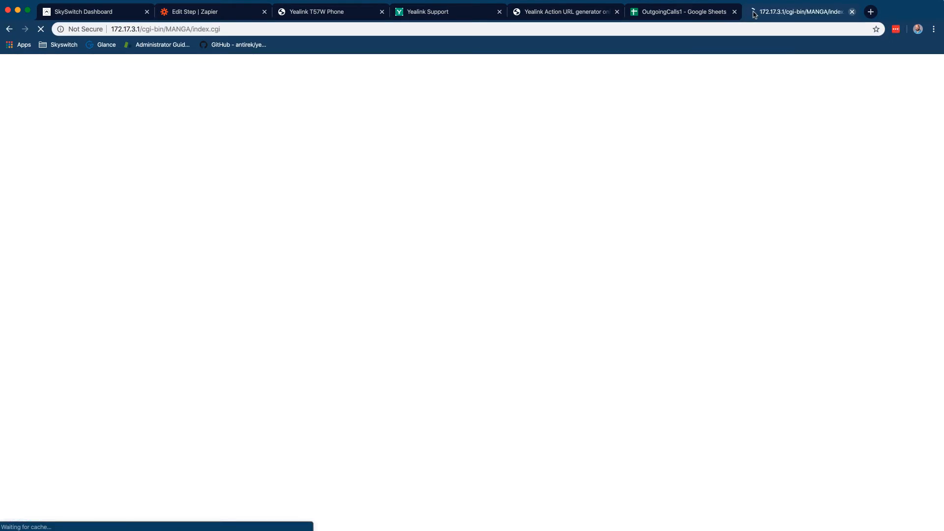
pyautogui.write('admin')
pyautogui.press('Tab')
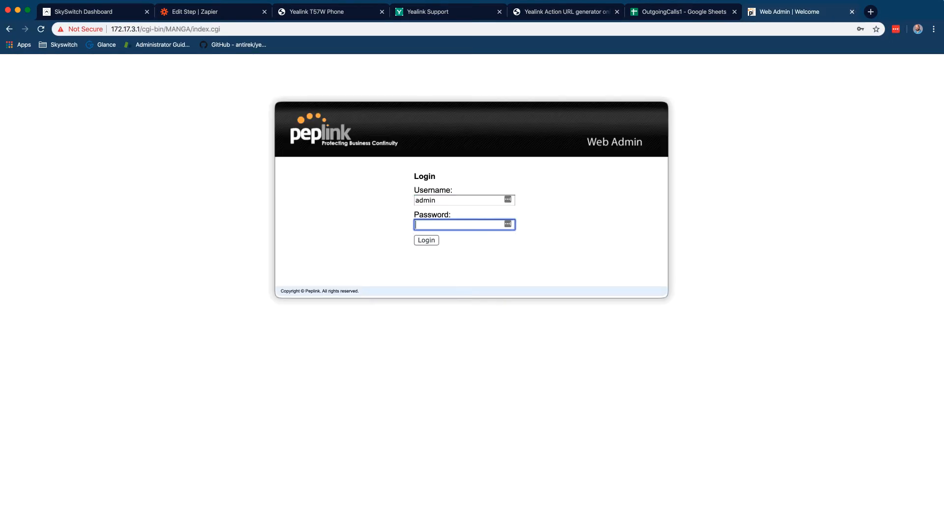
pyautogui.press('Return')
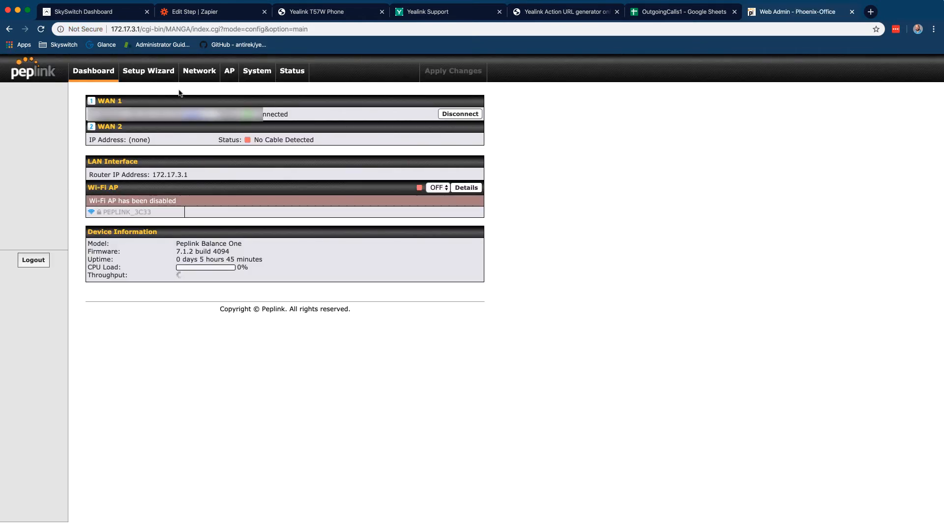
# Add SIP to Application Blocking under Network > Content Blocking and save it
pyautogui.click(199, 71)
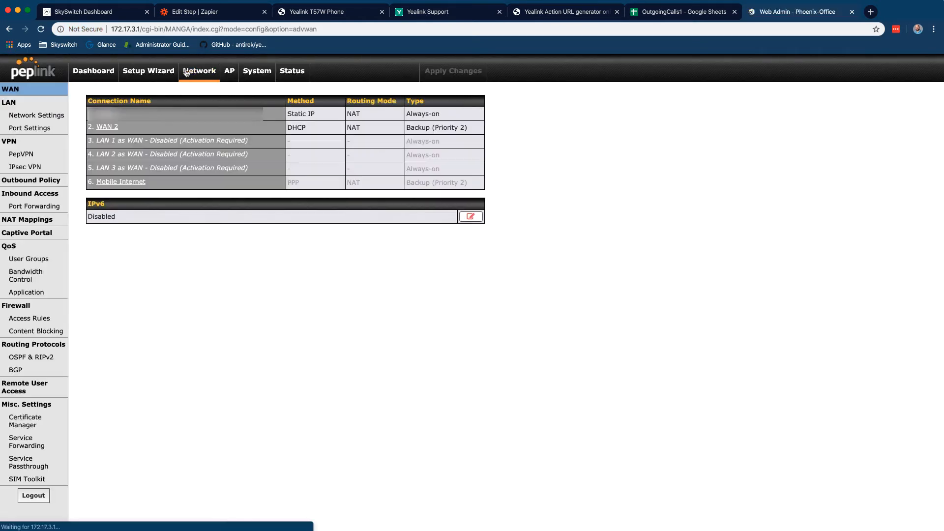
pyautogui.click(27, 330)
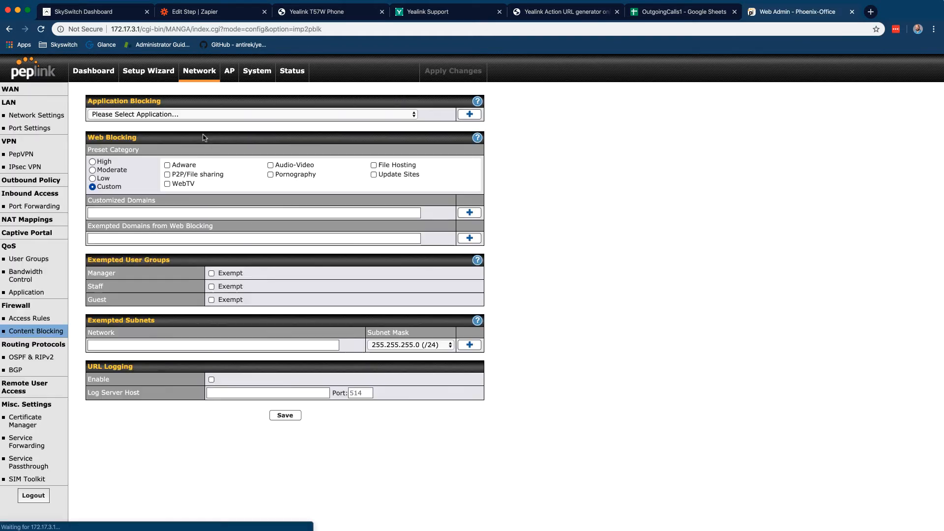
pyautogui.click(214, 118)
pyautogui.scroll(-10, 214, 121)
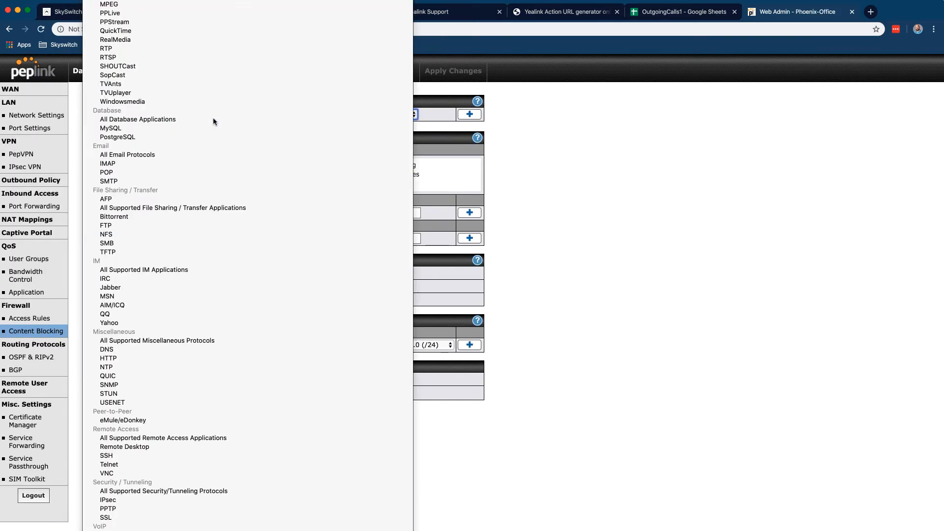
pyautogui.click(214, 121)
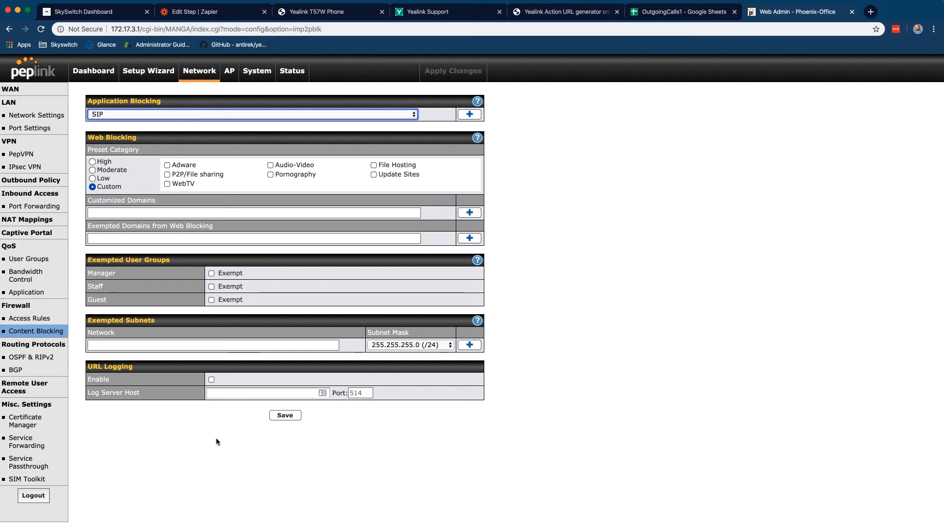
pyautogui.click(277, 416)
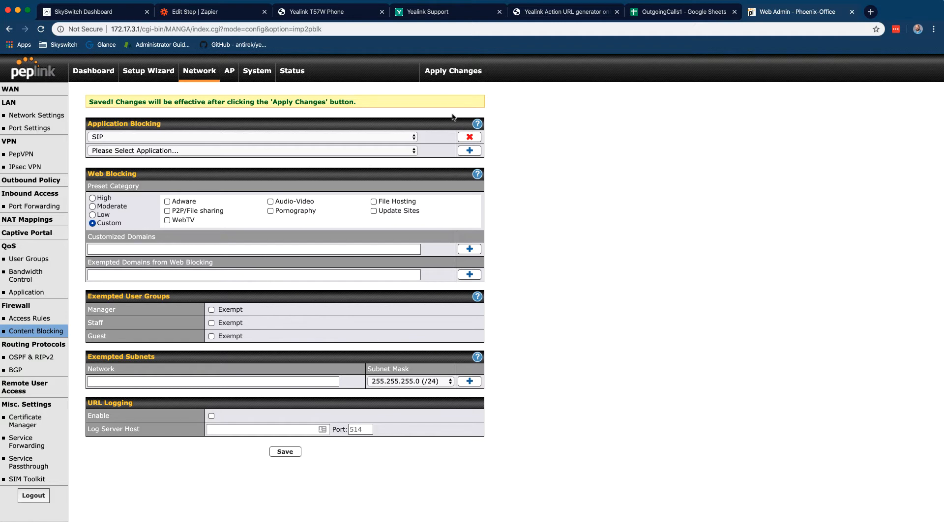
pyautogui.click(451, 74)
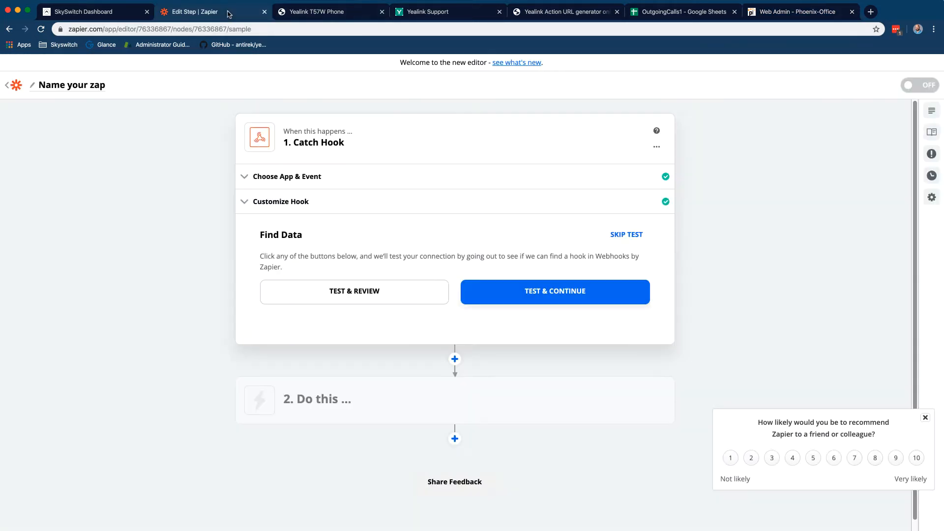
# Start the Zapier Catch Hook test, then apply and confirm the Peplink SIP-blocking changes
pyautogui.click(236, 12)
pyautogui.click(382, 299)
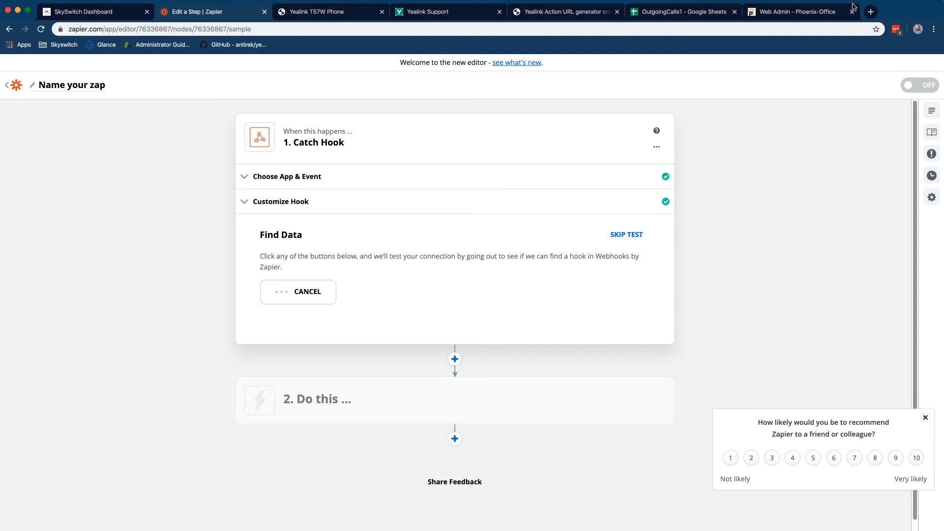
pyautogui.click(805, 15)
pyautogui.click(449, 73)
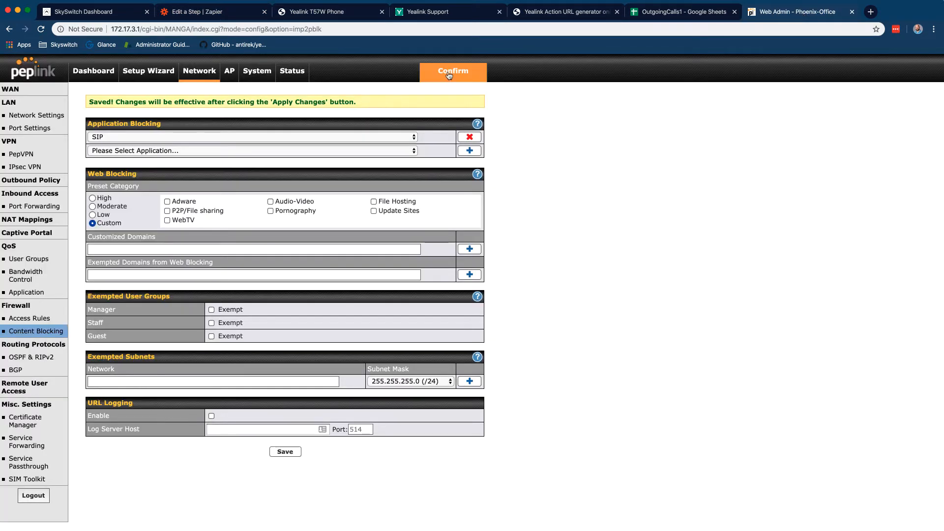
pyautogui.click(448, 74)
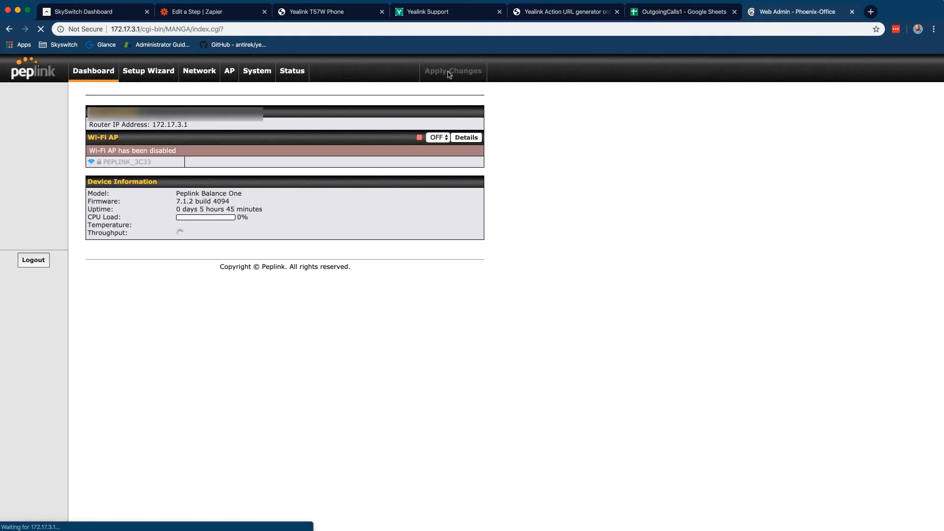
pyautogui.click(178, 15)
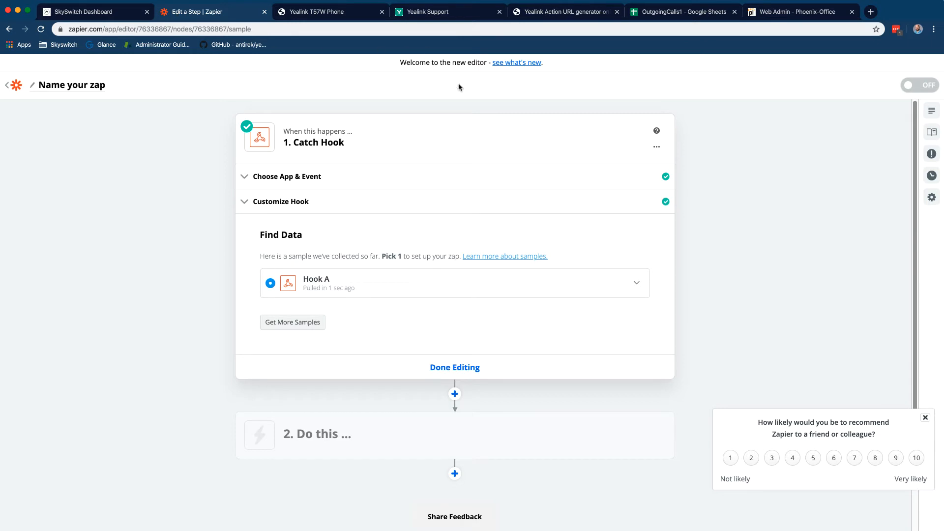
# Expand the Hook A register_failed sample, then switch to the Peplink dashboard
pyautogui.click(637, 287)
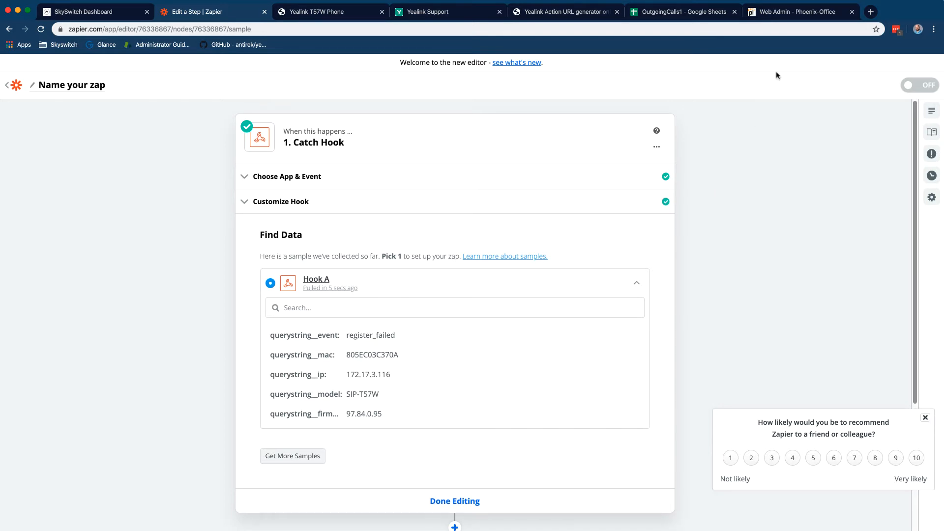
pyautogui.click(793, 14)
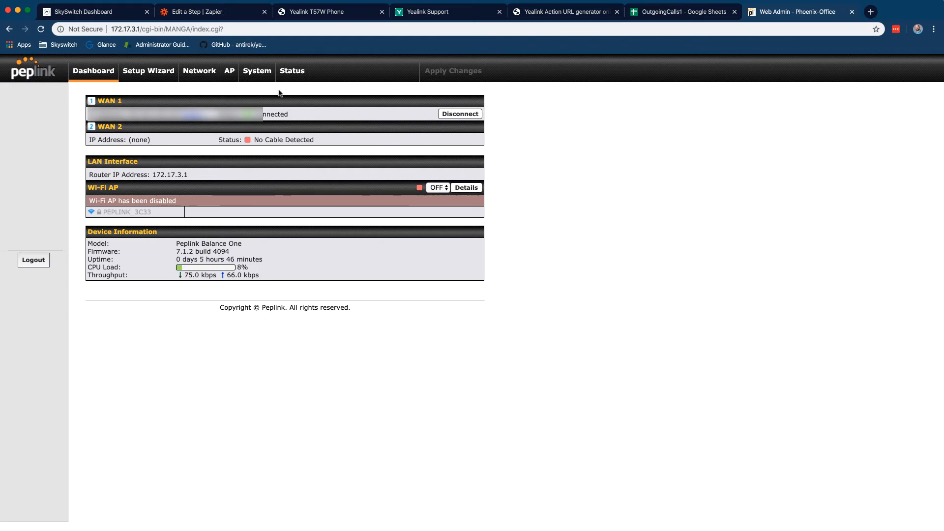
# Delete SIP from Peplink's Application Blocking list, save, and apply the change
pyautogui.click(214, 70)
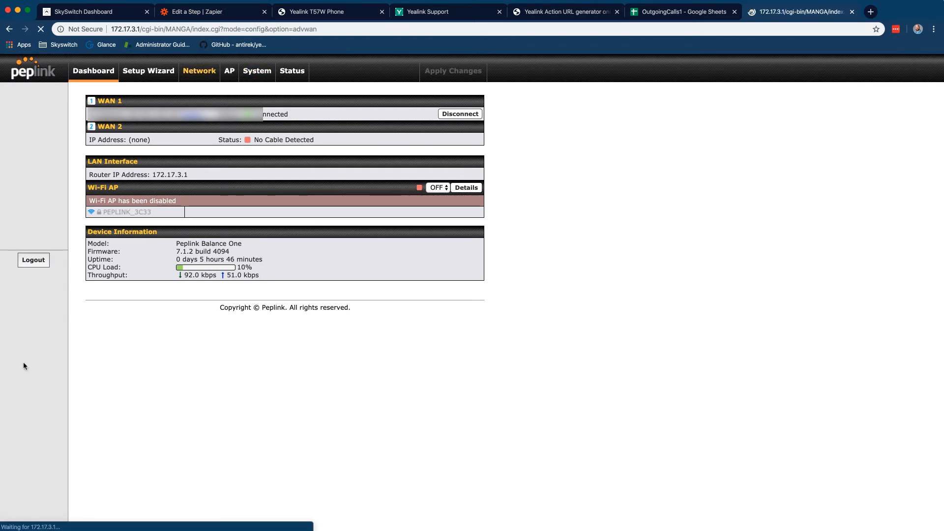
pyautogui.click(36, 334)
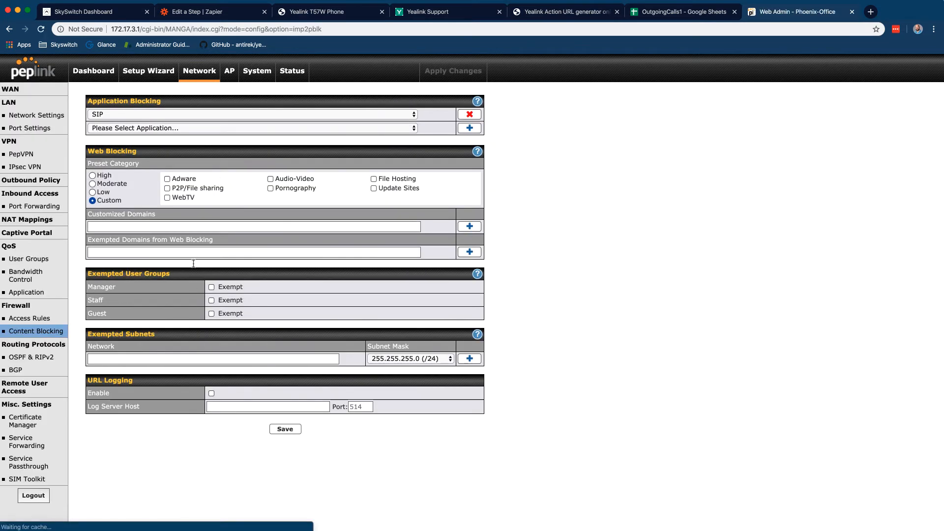
pyautogui.click(468, 115)
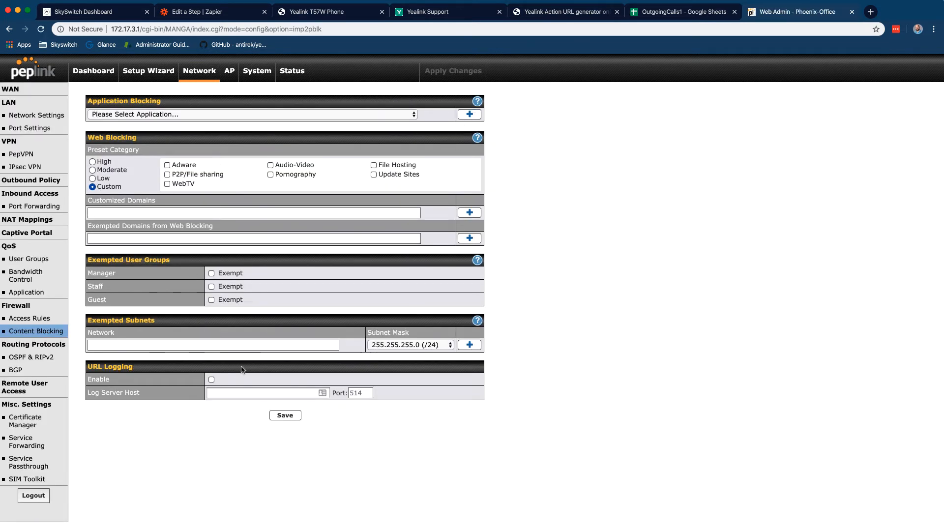
pyautogui.click(293, 419)
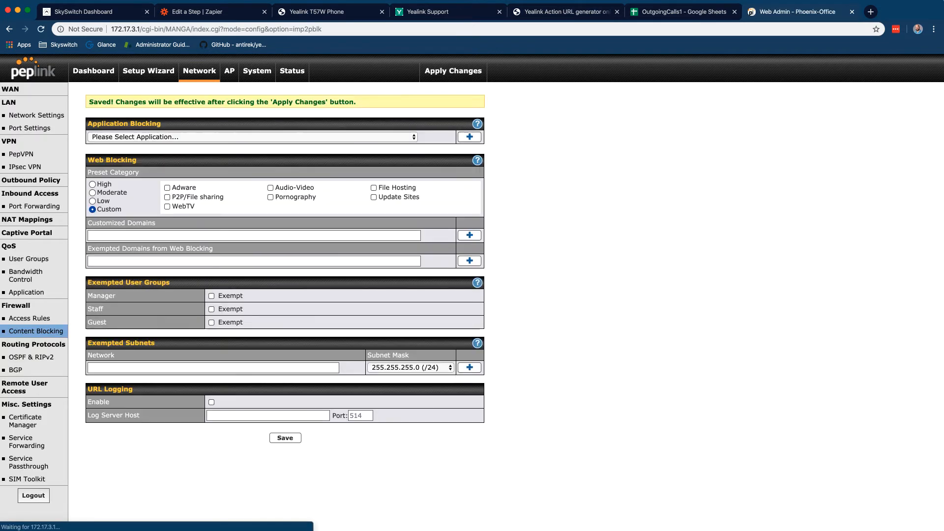
pyautogui.click(465, 71)
pyautogui.click(311, 12)
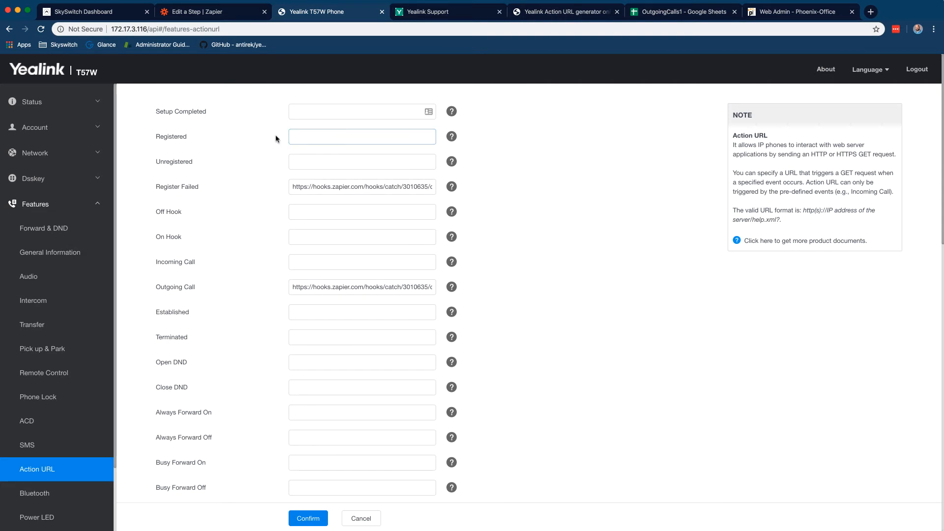
# Finish editing the zap's Catch Hook trigger step
pyautogui.click(224, 12)
pyautogui.scroll(-5, 417, 371)
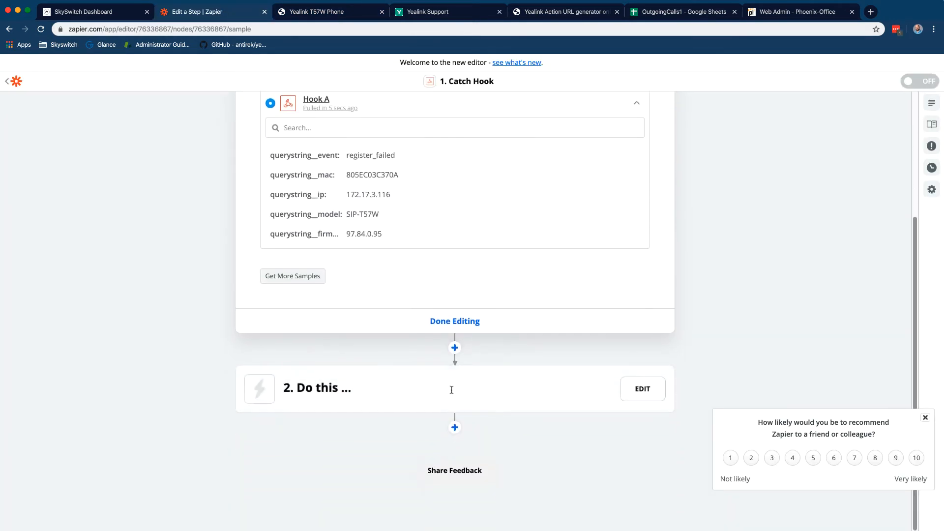
pyautogui.click(450, 321)
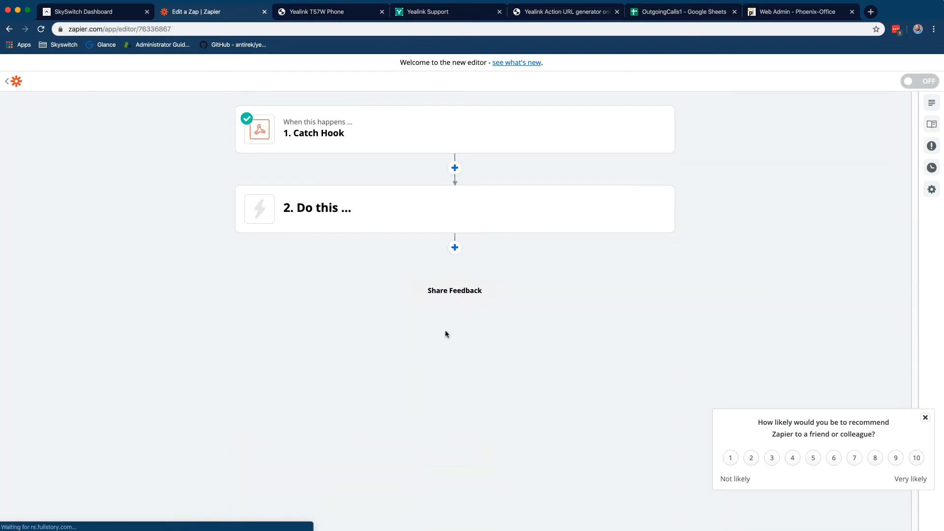
# Set the action step to Gmail Send Email using the connected Gmail account
pyautogui.click(407, 218)
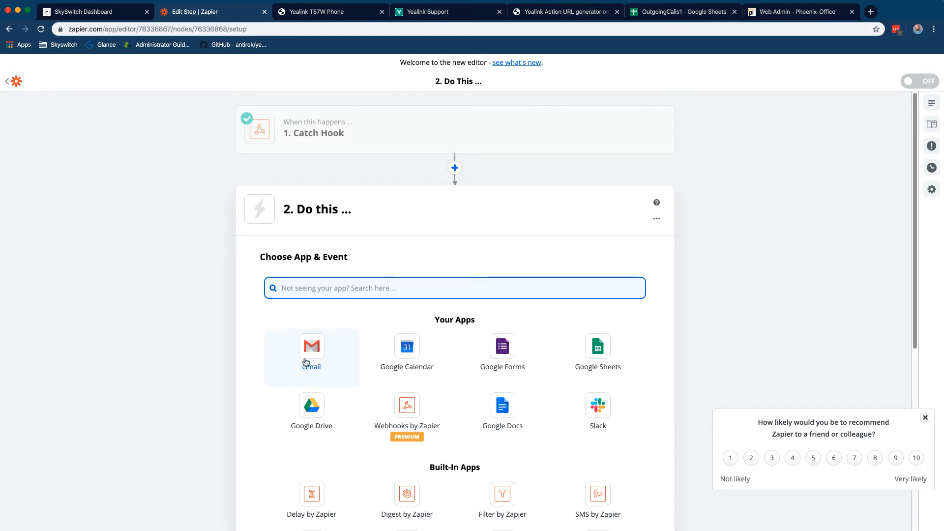
pyautogui.scroll(-2, 367, 351)
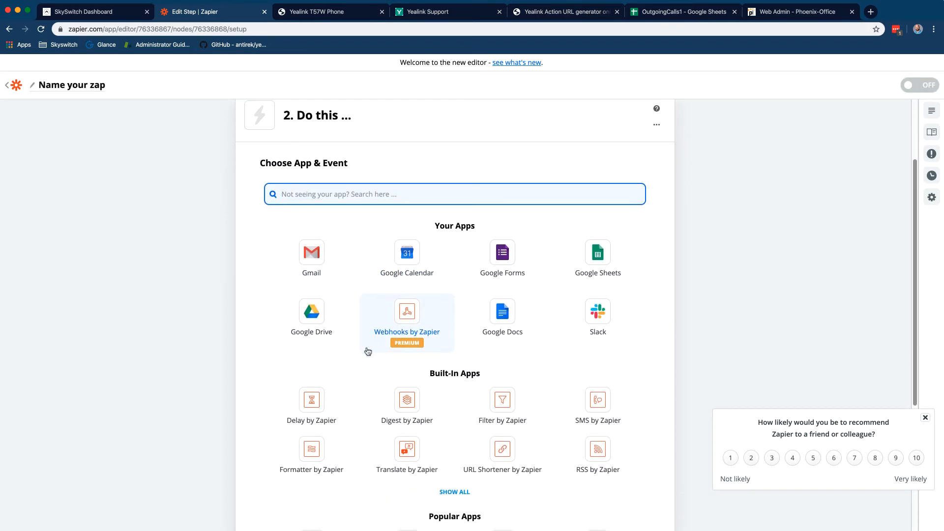
pyautogui.click(316, 254)
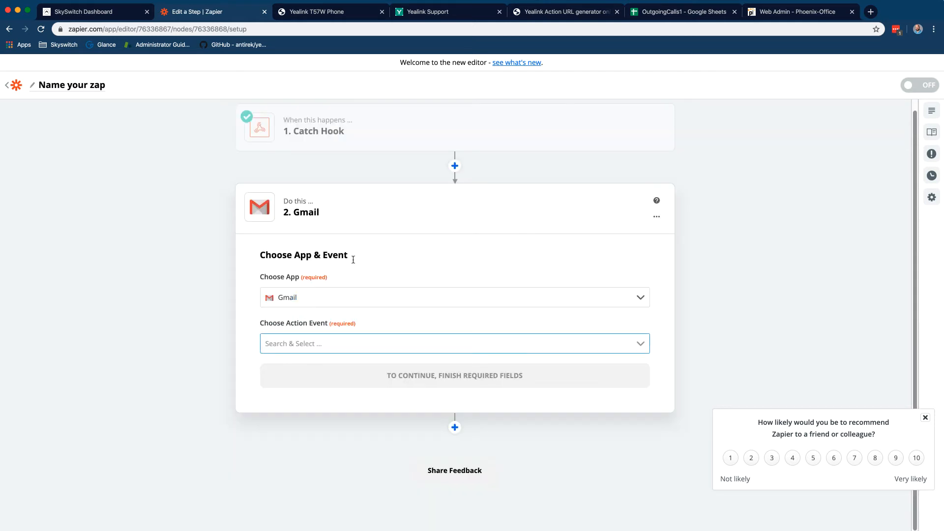
pyautogui.click(467, 345)
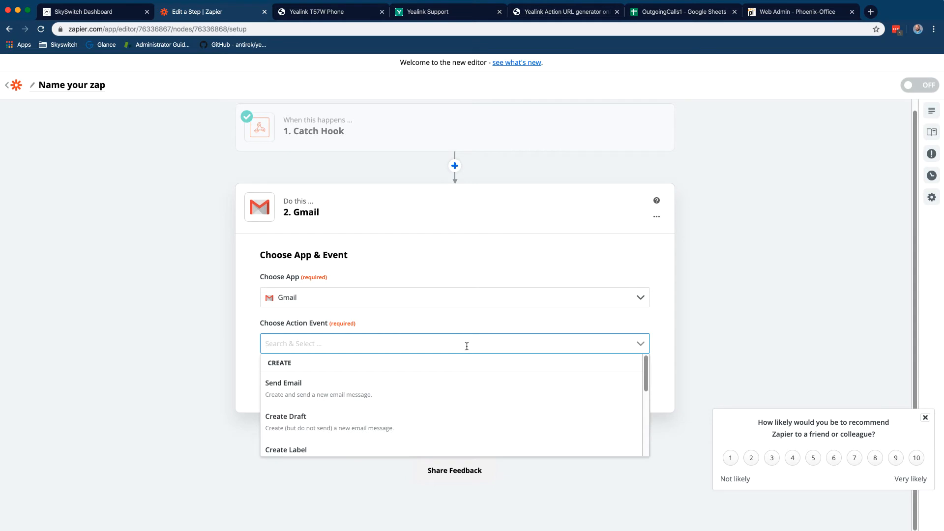
pyautogui.click(425, 395)
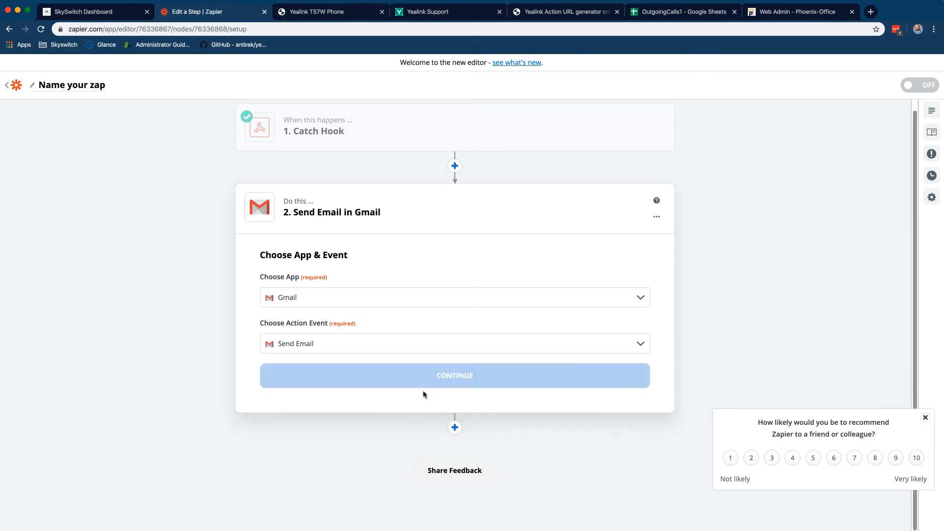
pyautogui.click(351, 379)
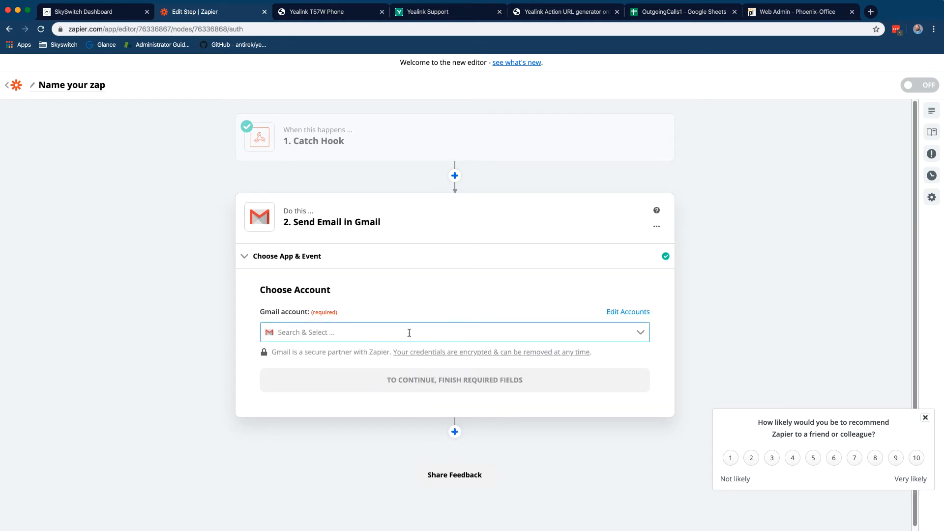
pyautogui.click(405, 333)
pyautogui.click(371, 364)
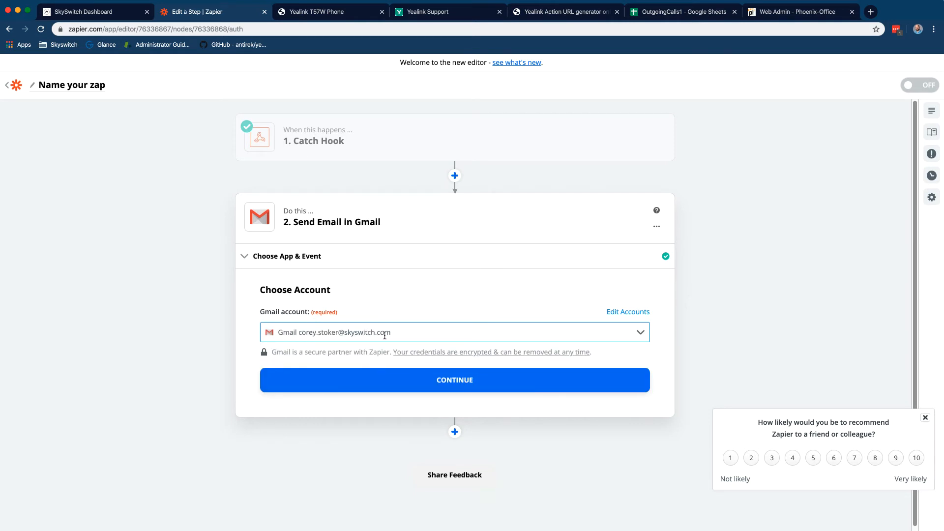
pyautogui.click(408, 380)
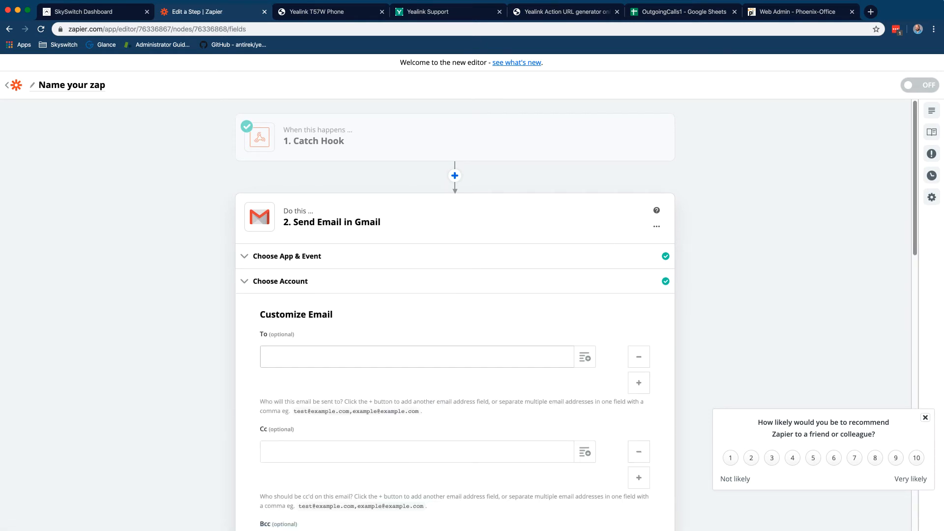
# Open guerrillamail.com/inbox and copy the disposable sharklasers.com address
pyautogui.click(871, 12)
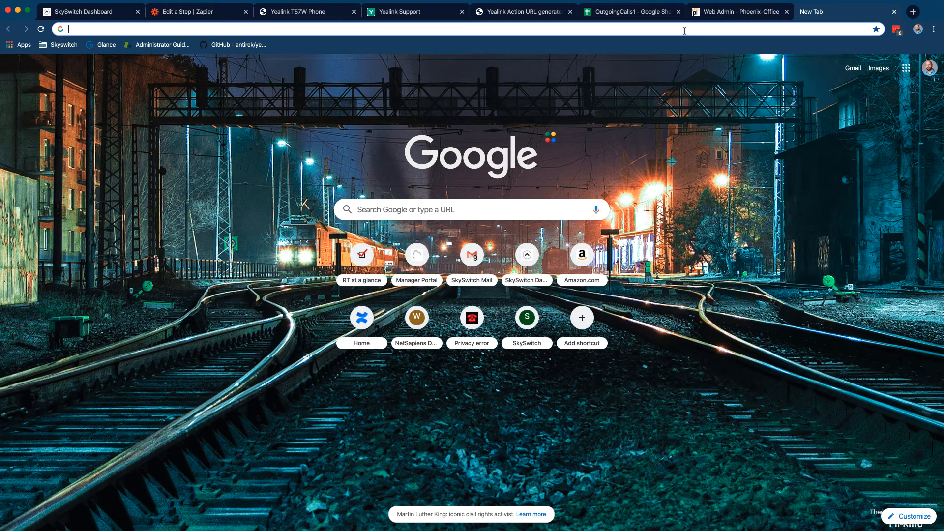
pyautogui.write('gu')
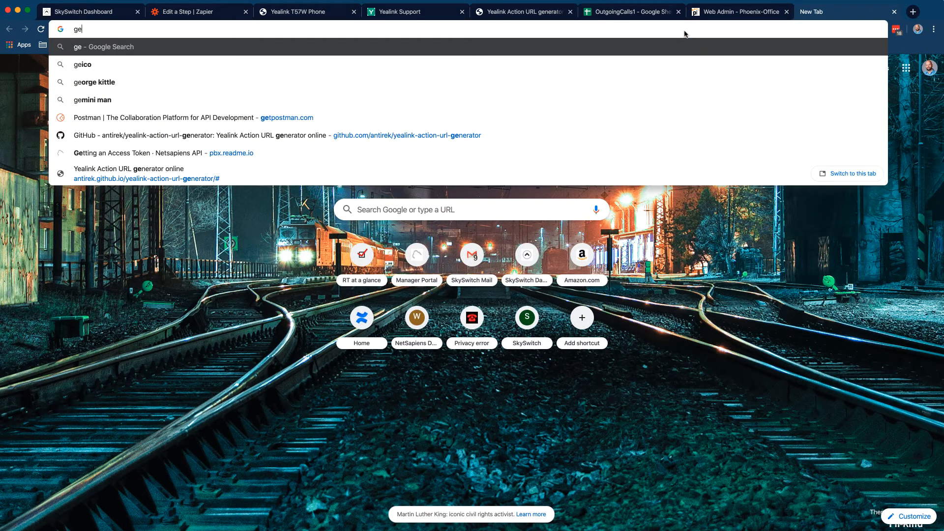
pyautogui.write('e')
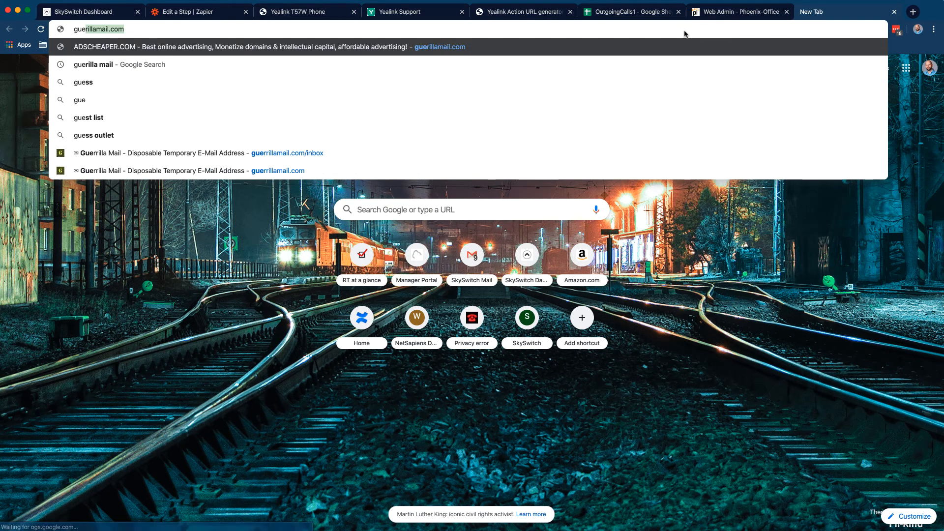
pyautogui.click(533, 147)
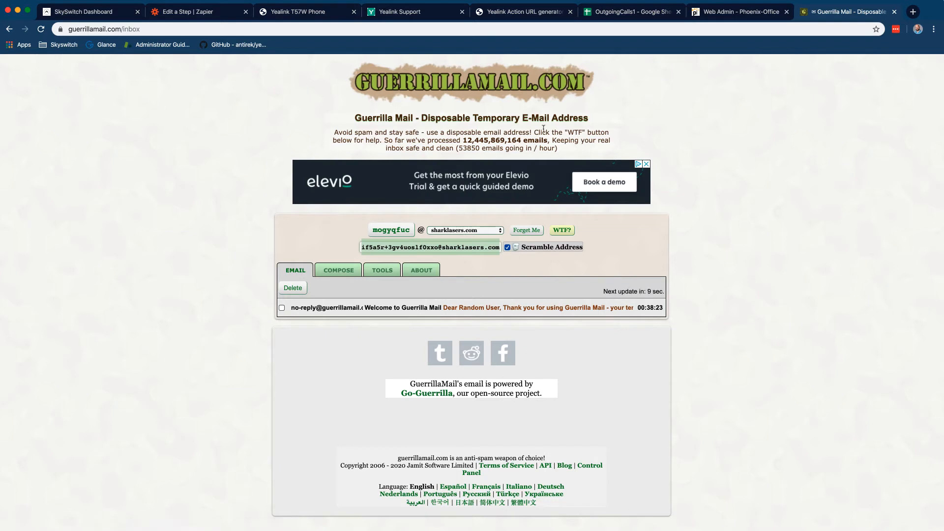
pyautogui.rightClick(449, 250)
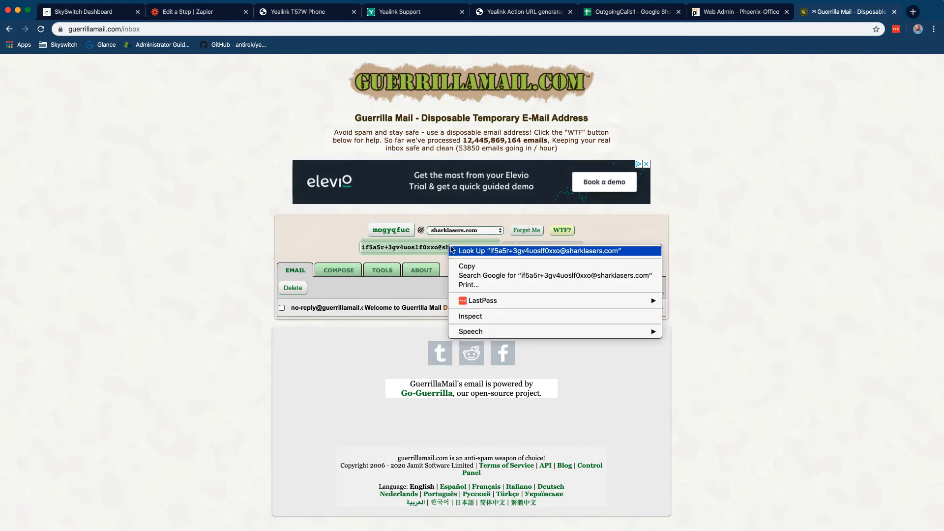
pyautogui.click(466, 266)
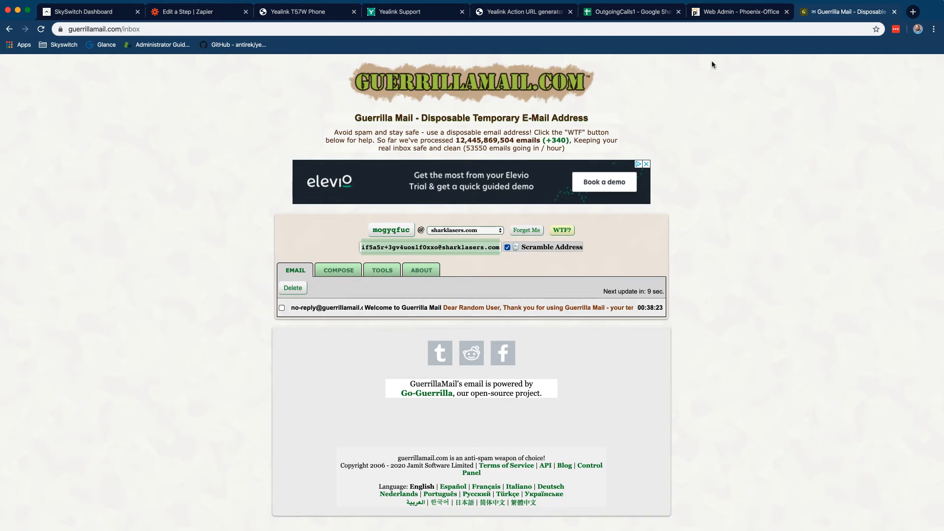
pyautogui.click(648, 17)
# Paste the disposable address into To and set the sender to the Gmail account
pyautogui.click(541, 16)
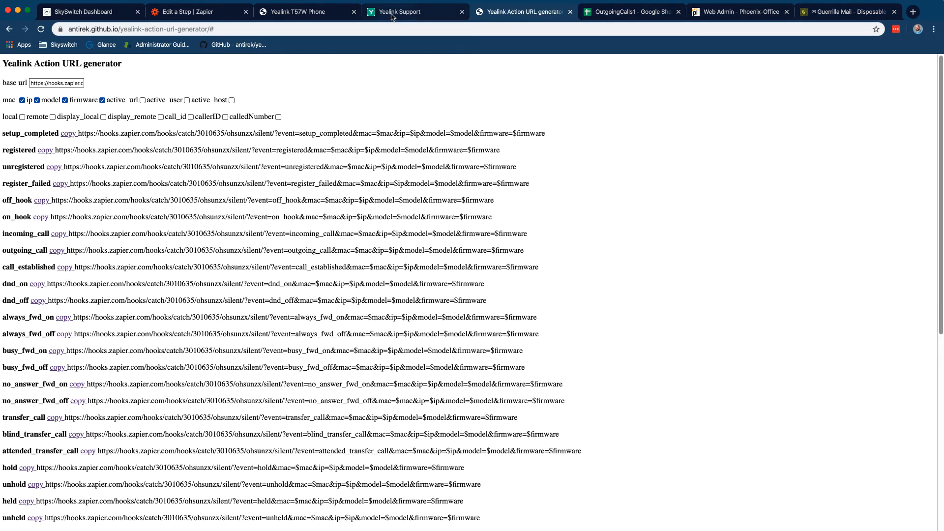
pyautogui.click(204, 15)
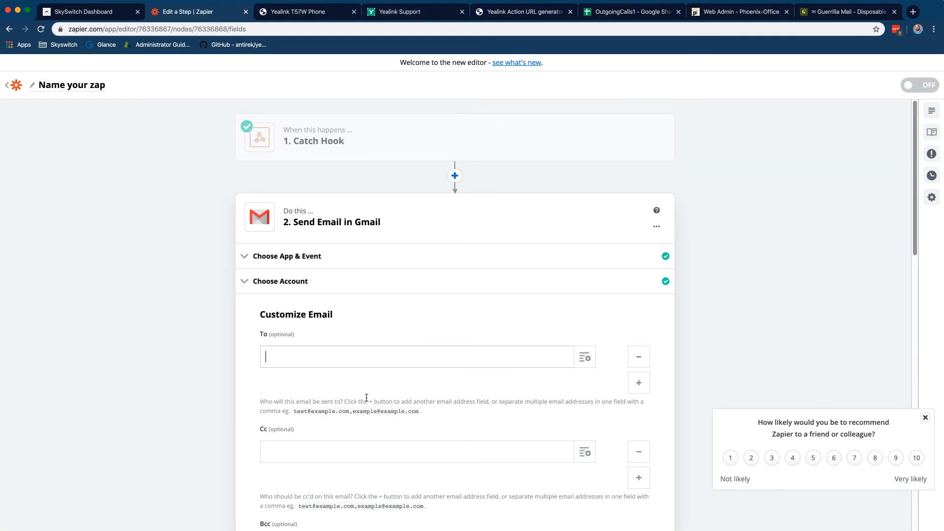
pyautogui.press('super+v')
pyautogui.scroll(-6, 150, 382)
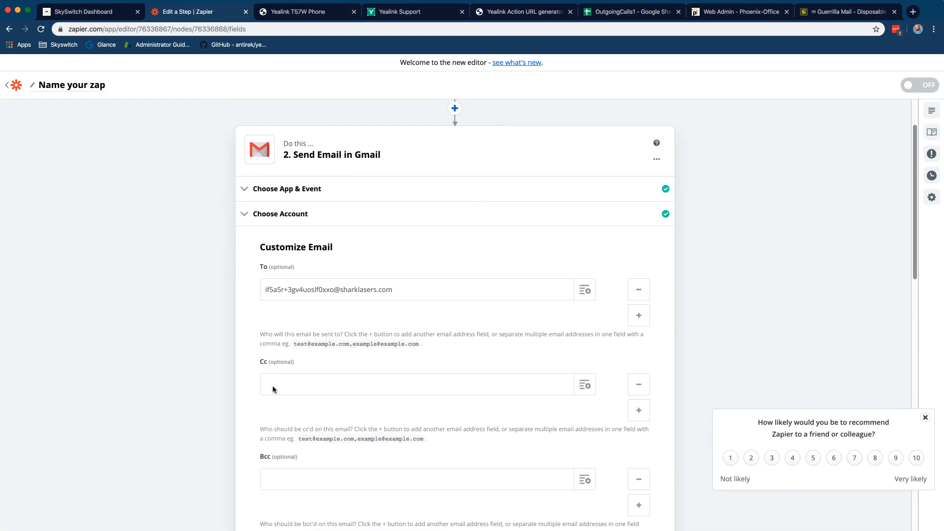
pyautogui.click(310, 338)
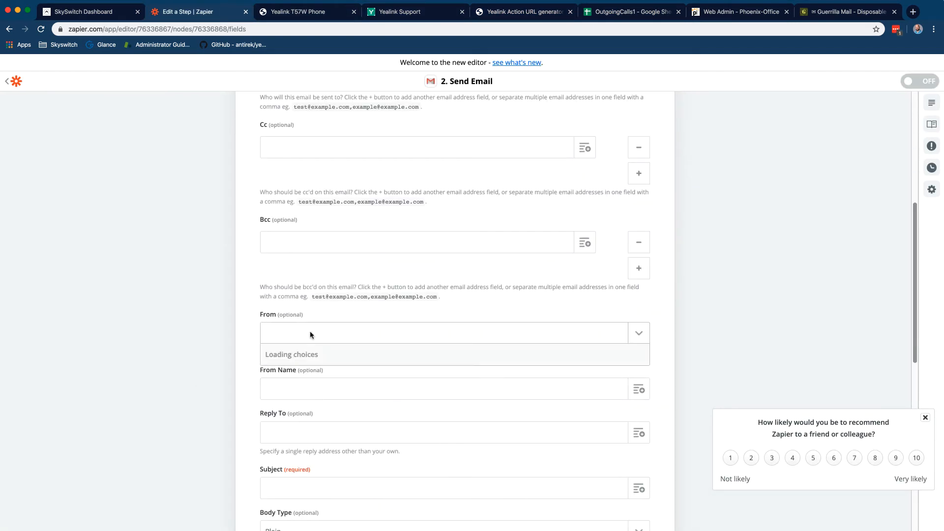
pyautogui.click(329, 376)
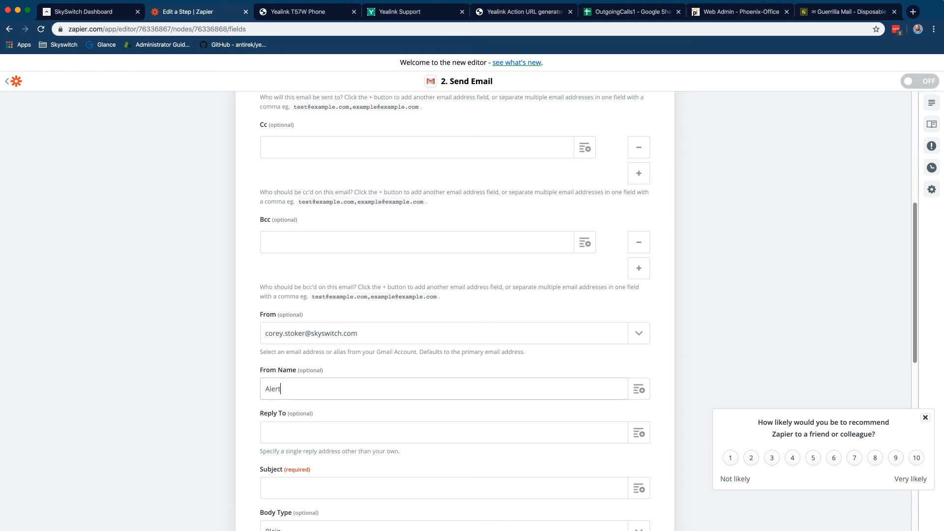
# Insert the webhook's Querystring Event value into the email body
pyautogui.scroll(-5, 231, 393)
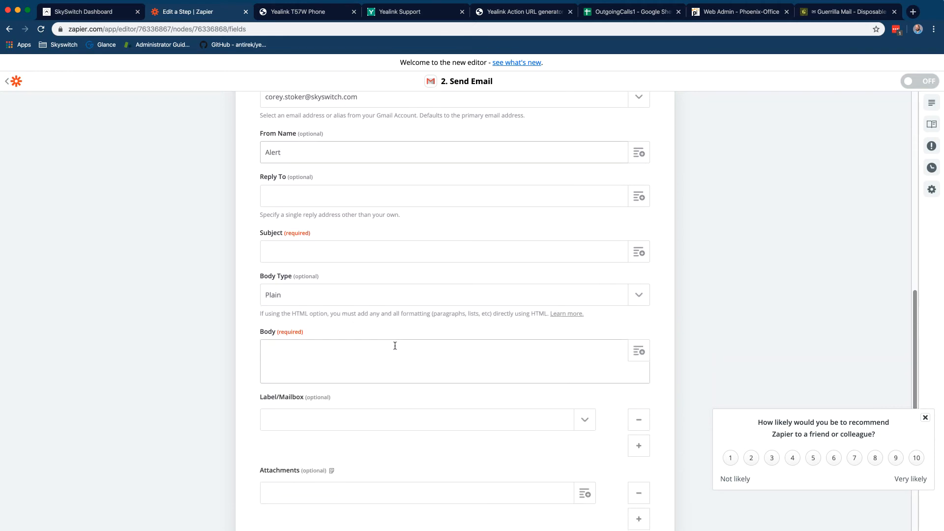
pyautogui.scroll(-1, 396, 349)
pyautogui.click(396, 349)
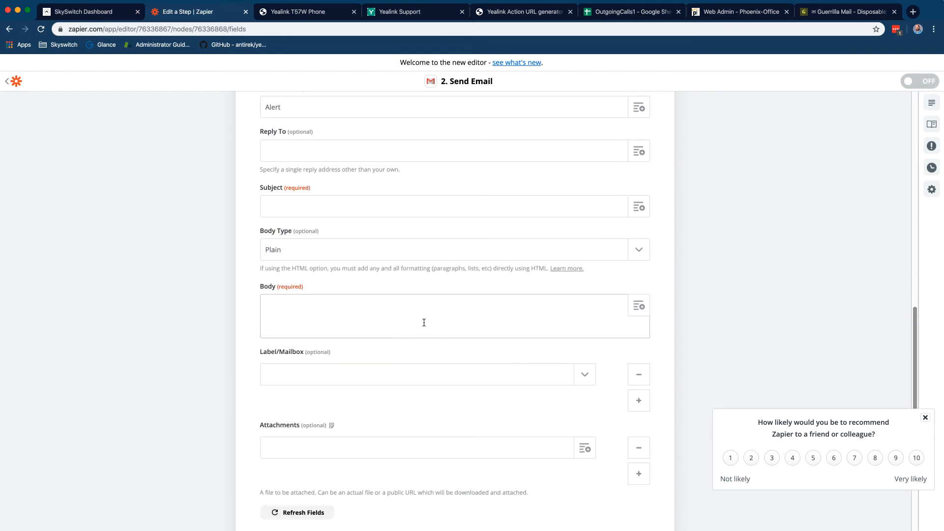
pyautogui.click(645, 309)
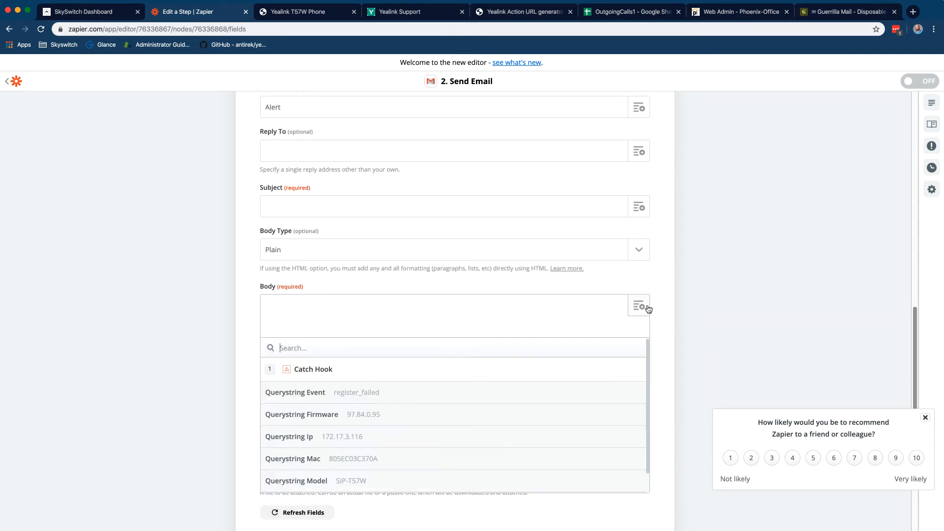
pyautogui.click(490, 378)
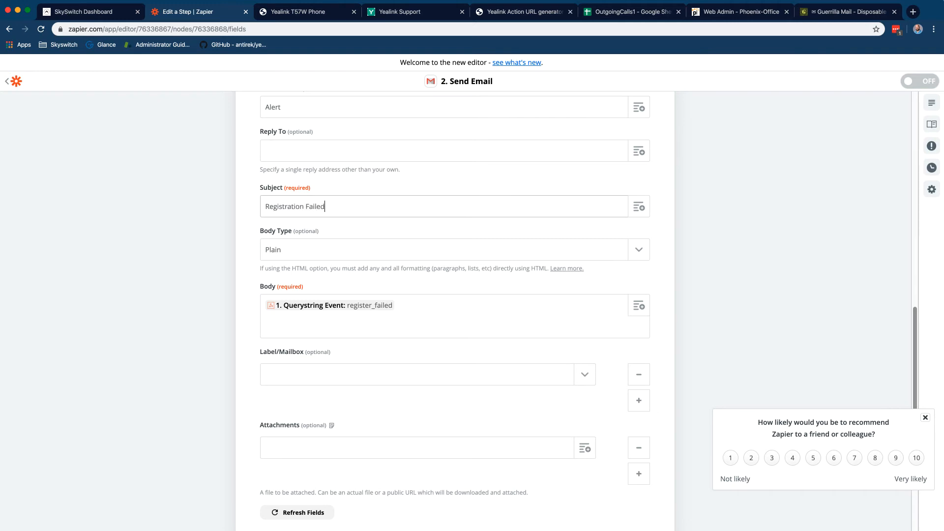
# Add Querystring Firmware, Ip and Mac to the body, each on its own line
pyautogui.click(495, 307)
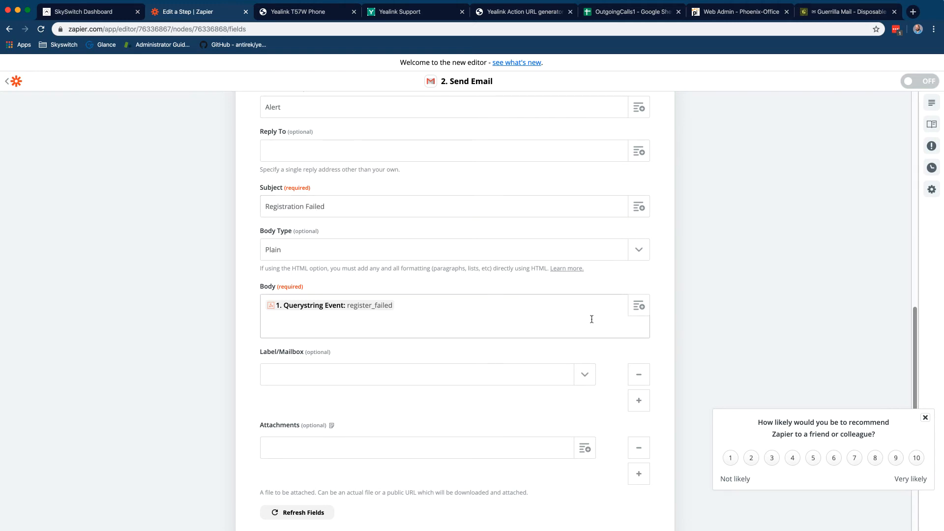
pyautogui.click(639, 308)
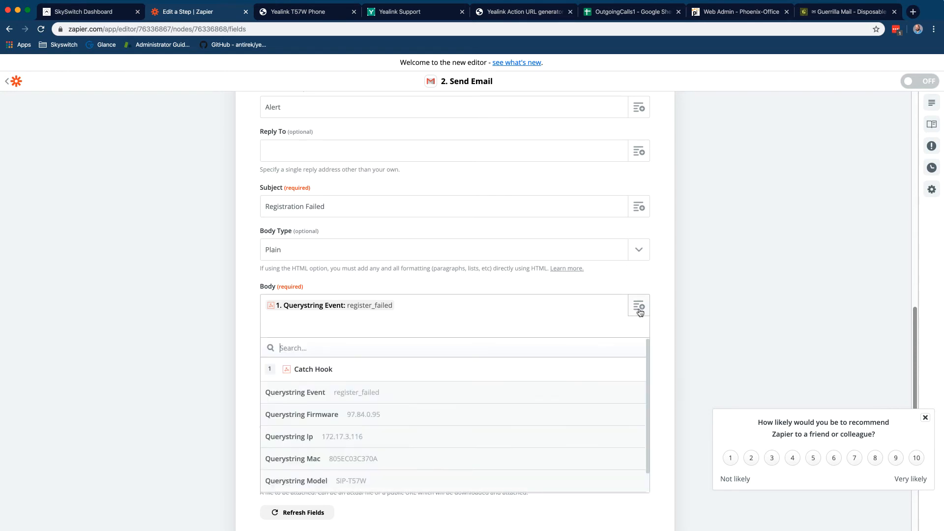
pyautogui.click(471, 416)
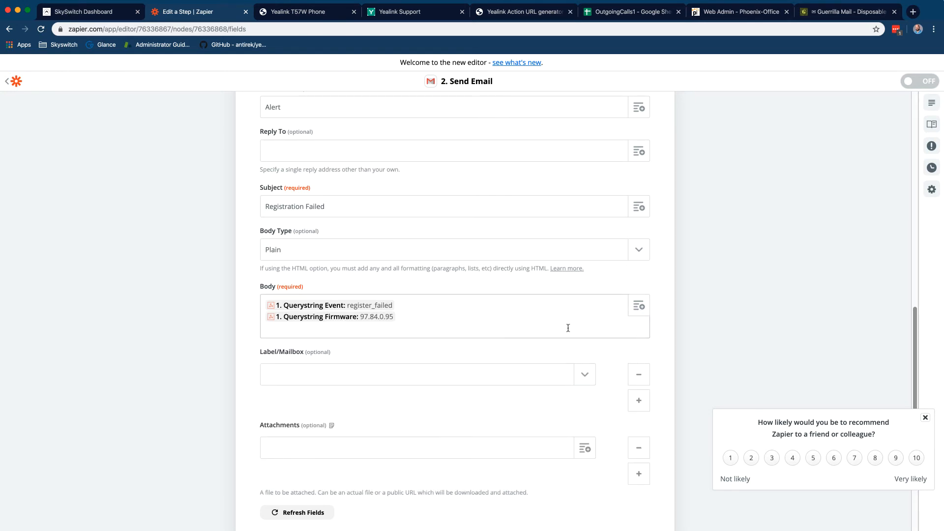
pyautogui.press('Return')
pyautogui.click(638, 307)
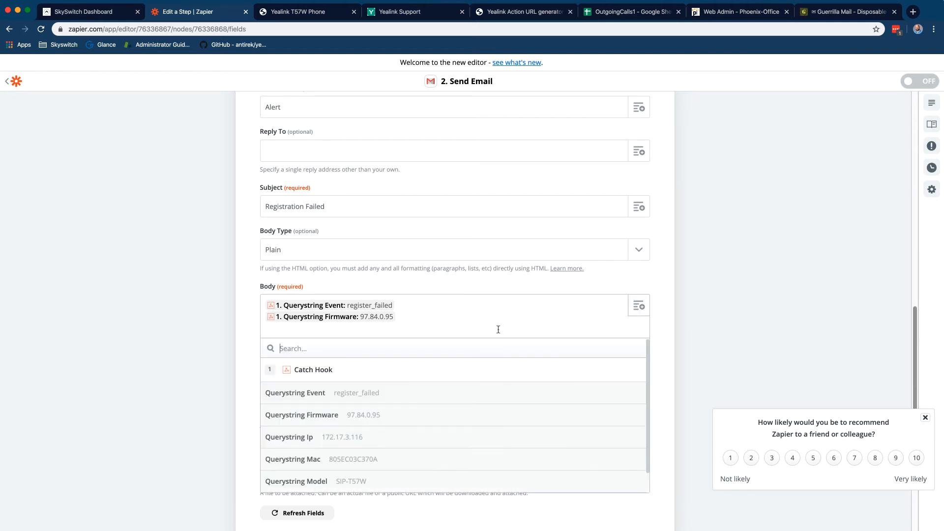
pyautogui.click(419, 437)
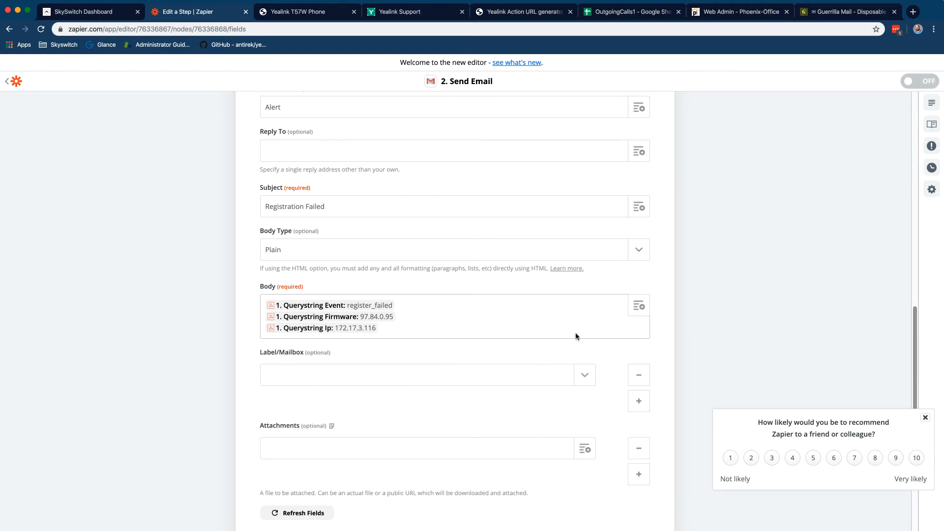
pyautogui.press('Return')
pyautogui.click(638, 305)
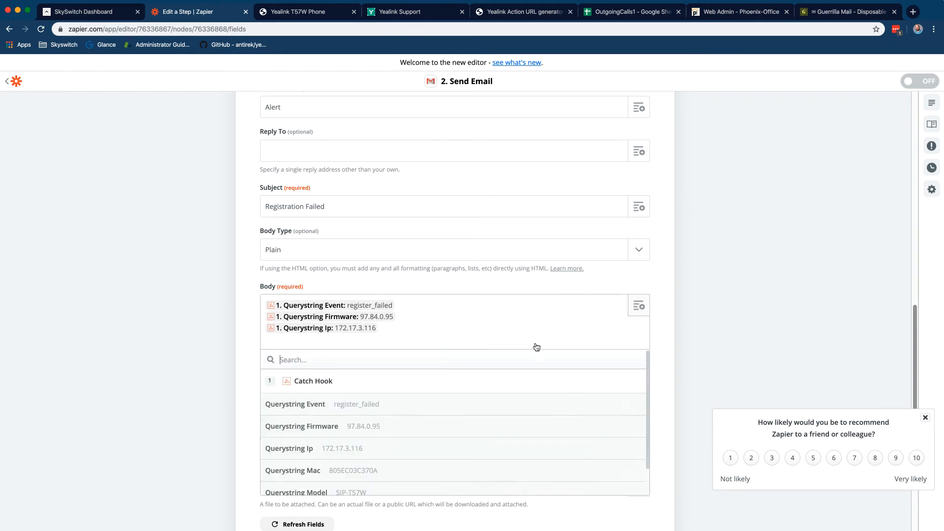
pyautogui.click(403, 474)
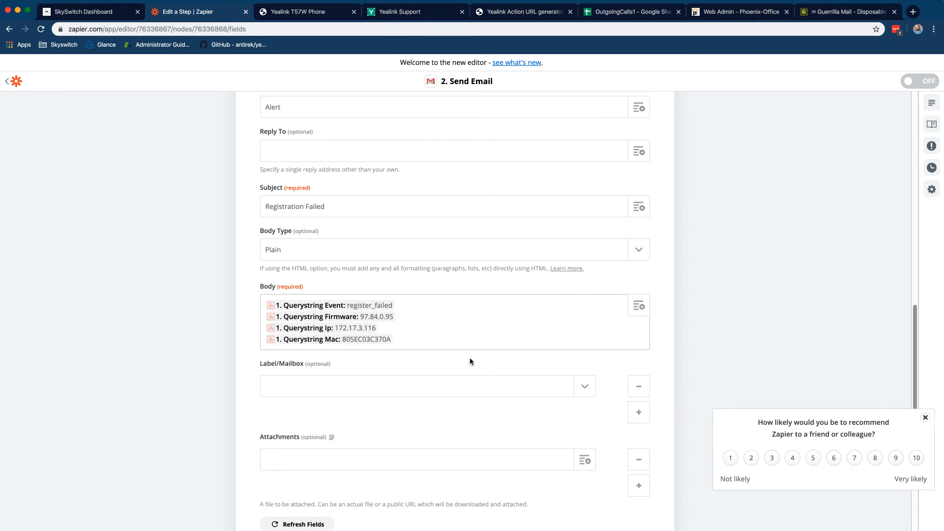
pyautogui.scroll(-2, 476, 355)
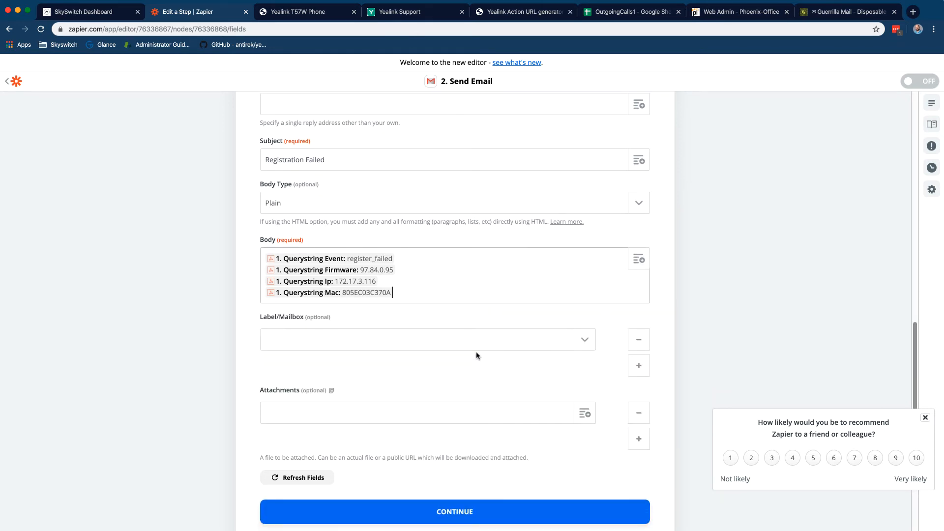
# Send a test alert email through Gmail and turn the zap on
pyautogui.click(450, 521)
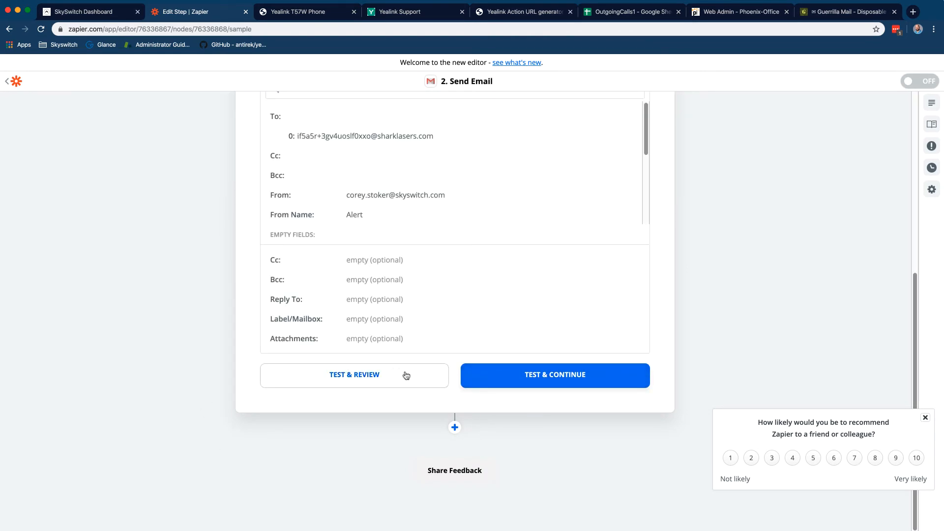
pyautogui.click(512, 379)
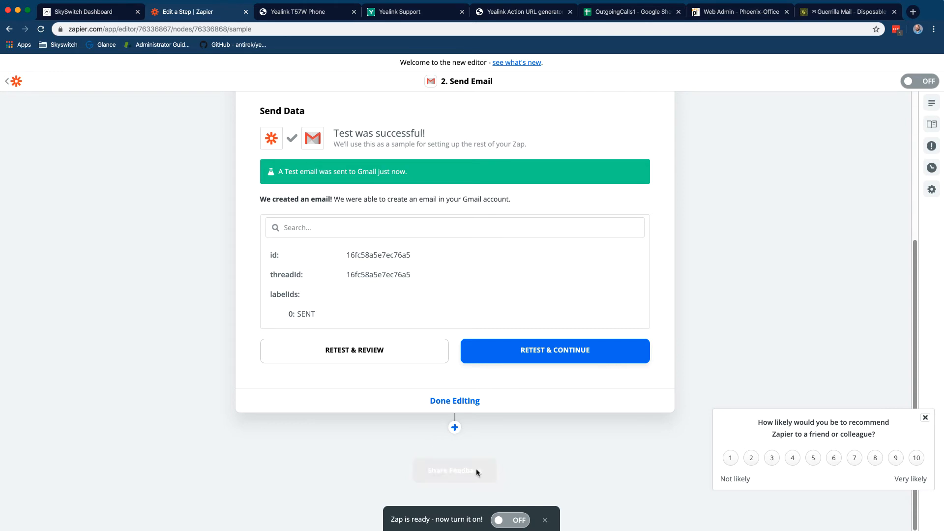
pyautogui.click(511, 520)
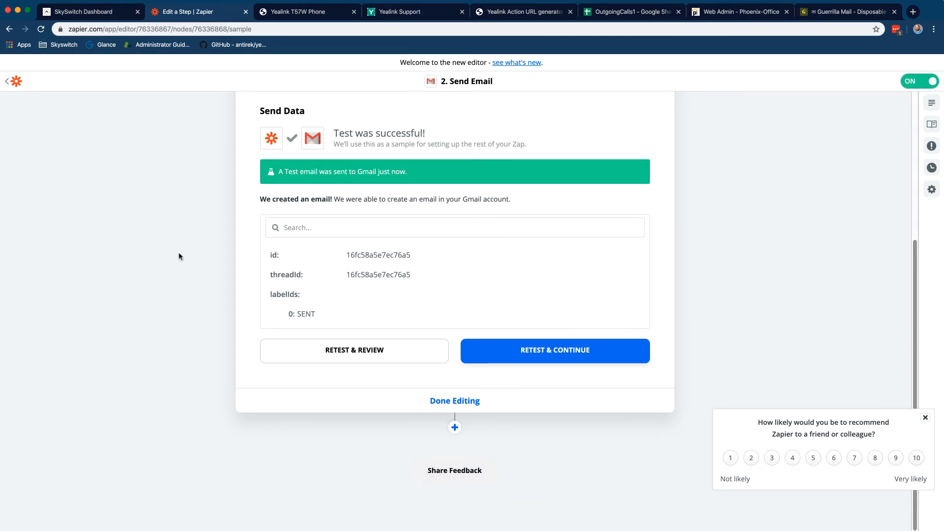
# Rename the zap 'Email on Registration Failure' and return to the zap list
pyautogui.click(44, 88)
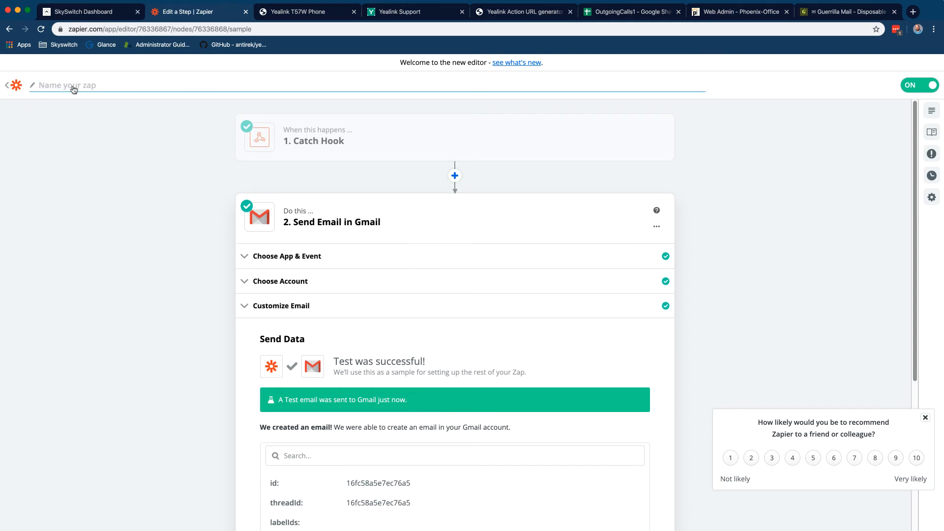
pyautogui.write('Email on Reg')
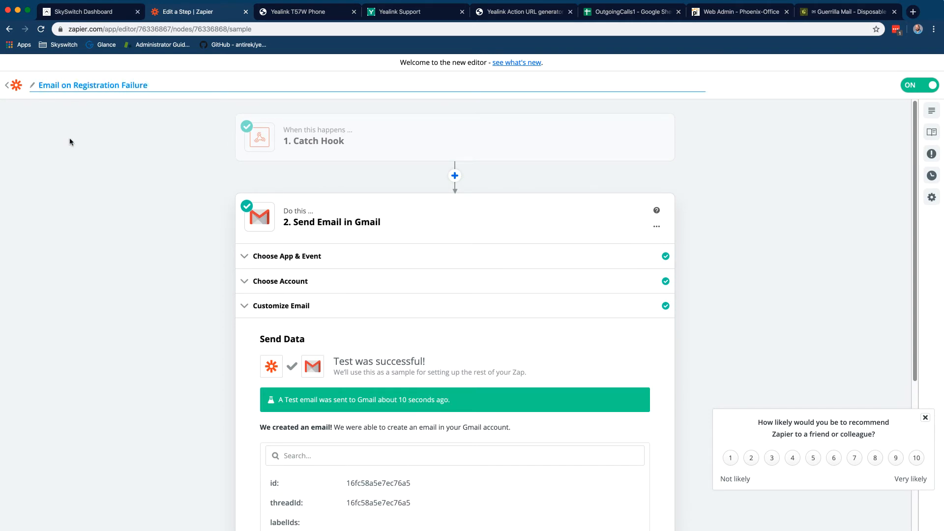
pyautogui.write('istration Failure')
pyautogui.press('Return')
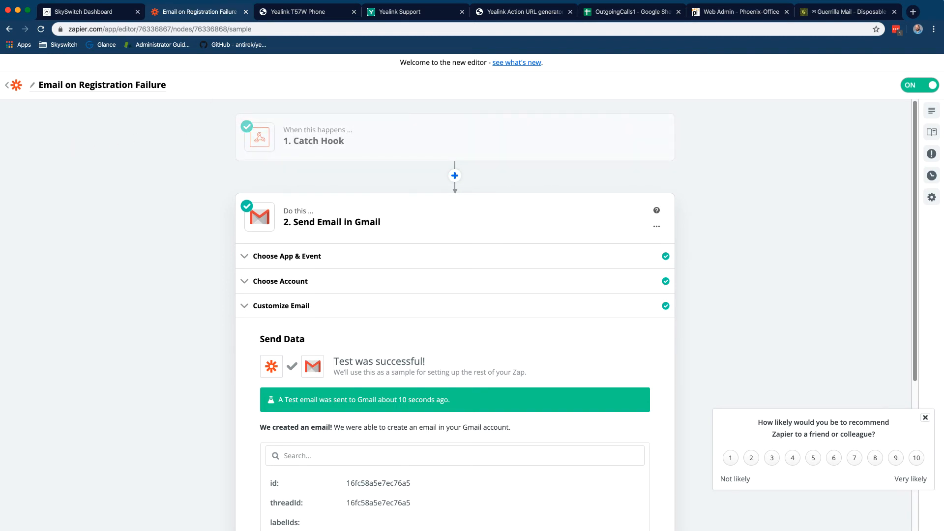
pyautogui.click(7, 84)
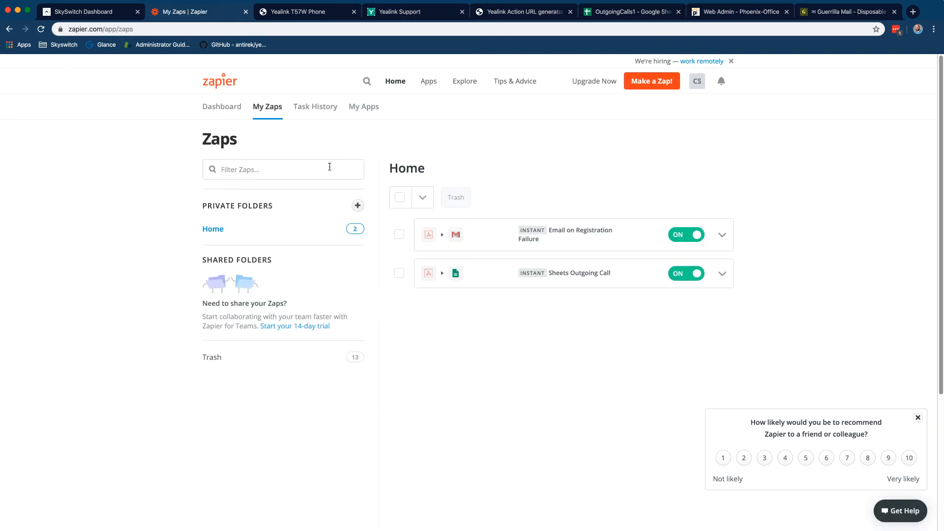
pyautogui.click(830, 13)
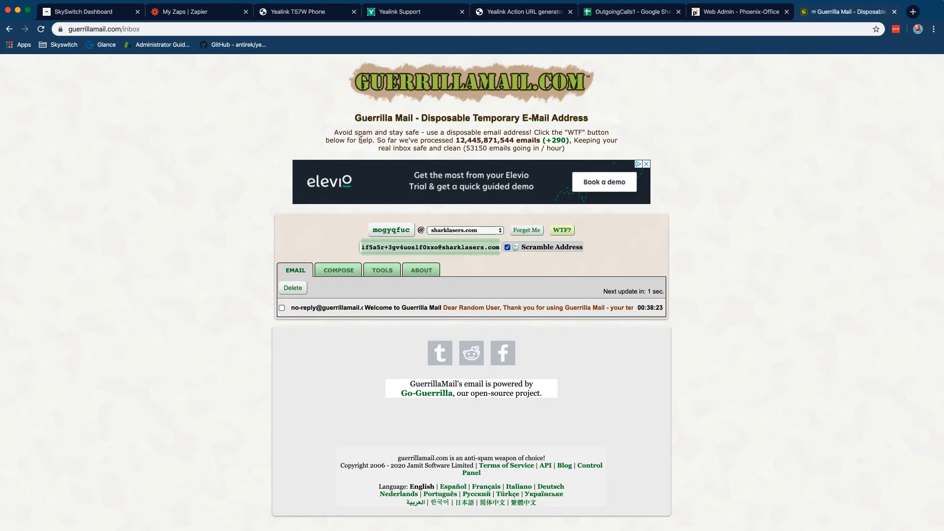
# Reload the Guerrilla Mail inbox, still holding only the welcome message, then go to Peplink Web Admin
pyautogui.click(44, 31)
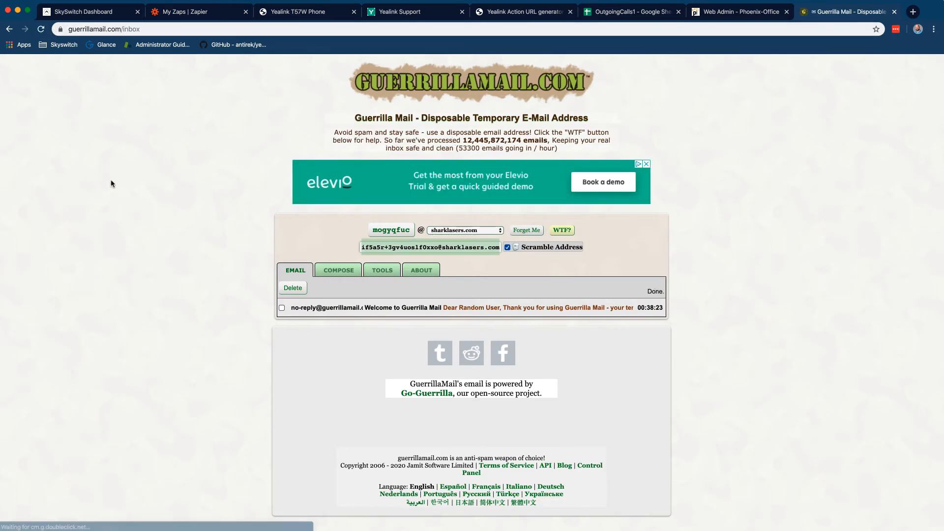
pyautogui.click(755, 14)
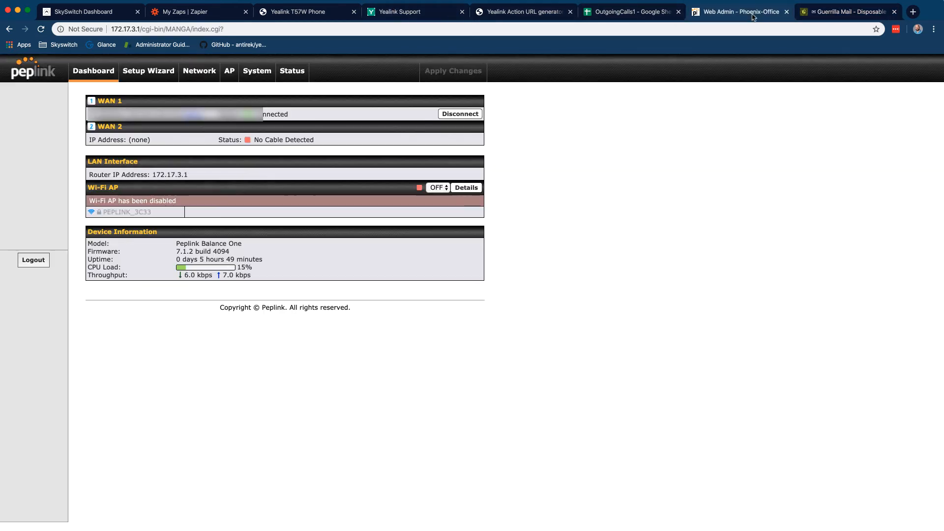
# Select SIP under Network > Content Blocking > Application Blocking, then save and apply the changes
pyautogui.click(209, 74)
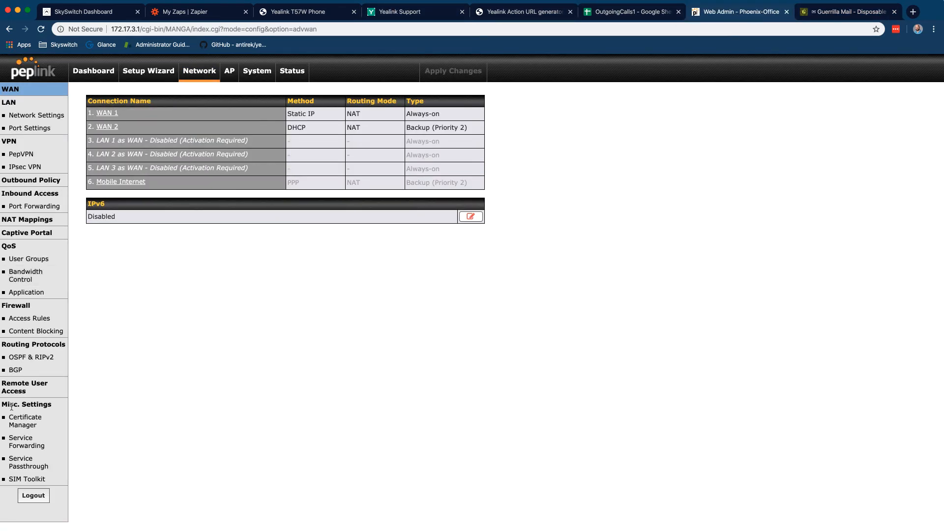
pyautogui.click(60, 332)
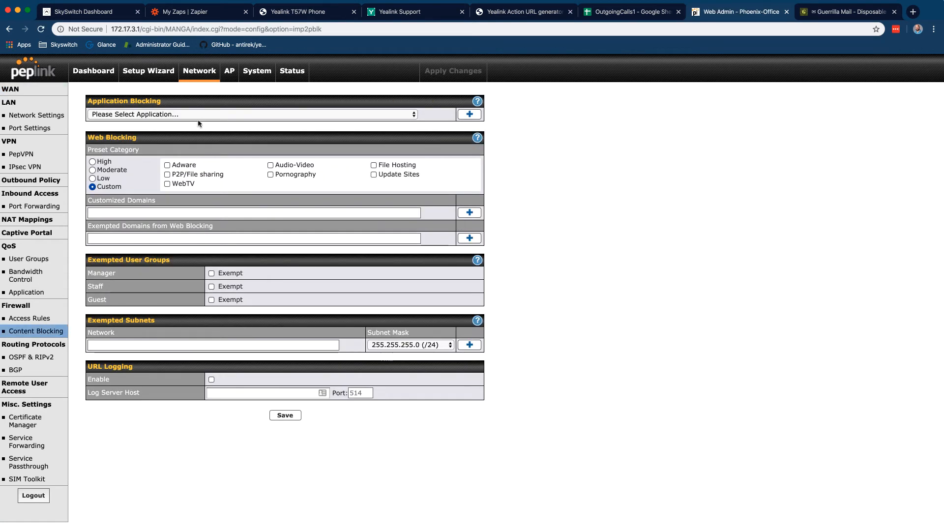
pyautogui.click(199, 120)
pyautogui.scroll(-5, 196, 150)
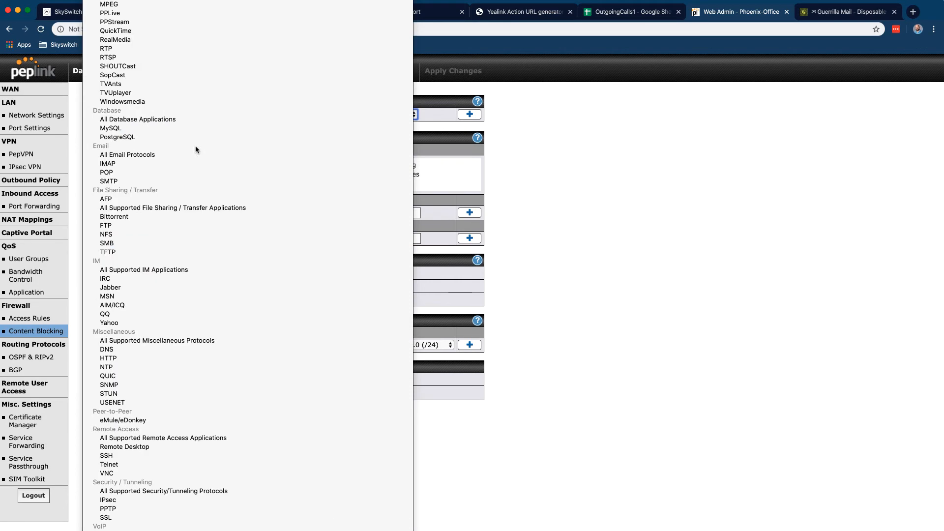
pyautogui.scroll(-5, 196, 149)
pyautogui.click(195, 149)
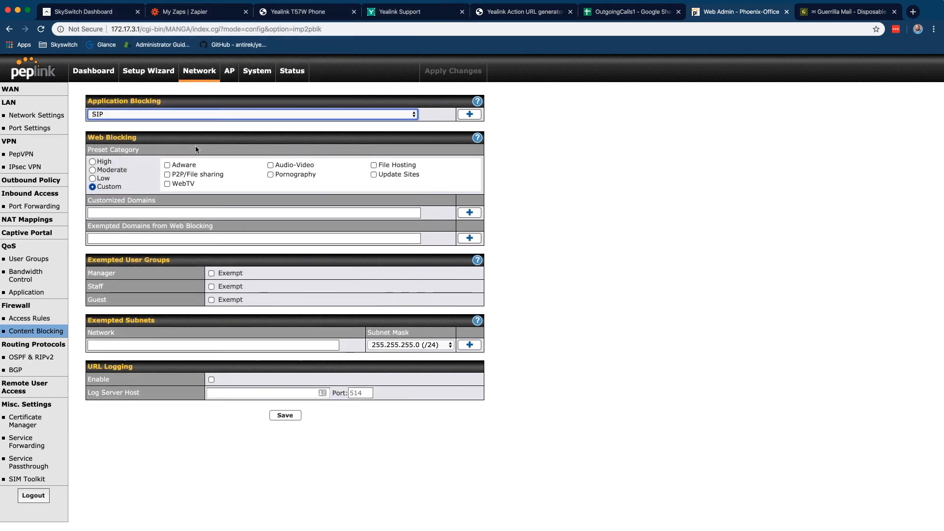
pyautogui.click(278, 416)
pyautogui.click(464, 78)
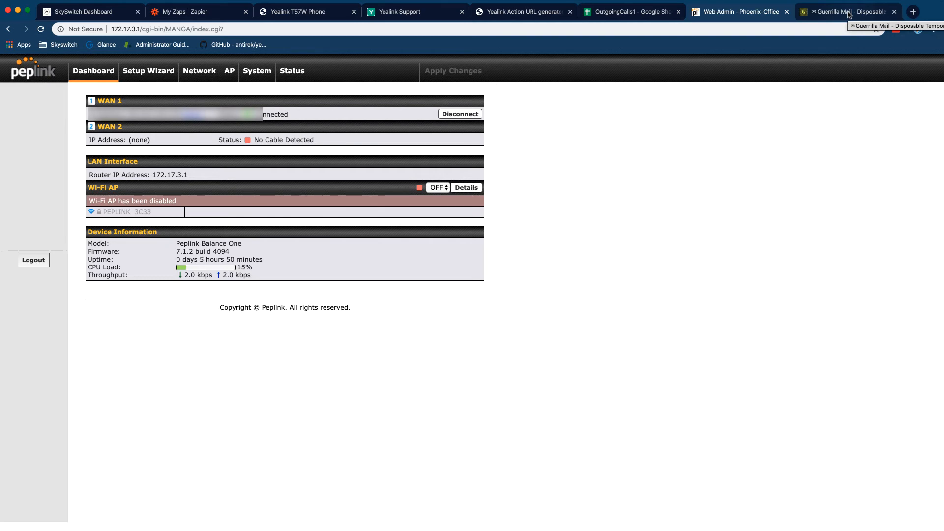
# Check Guerrilla Mail for the Registration Failed alert with register_failed details, then return to My Zaps
pyautogui.click(848, 15)
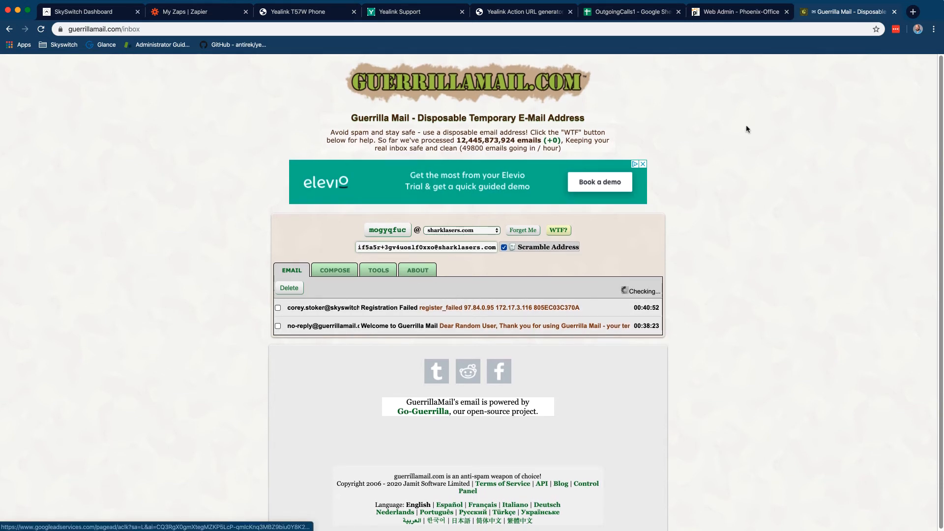
pyautogui.click(219, 12)
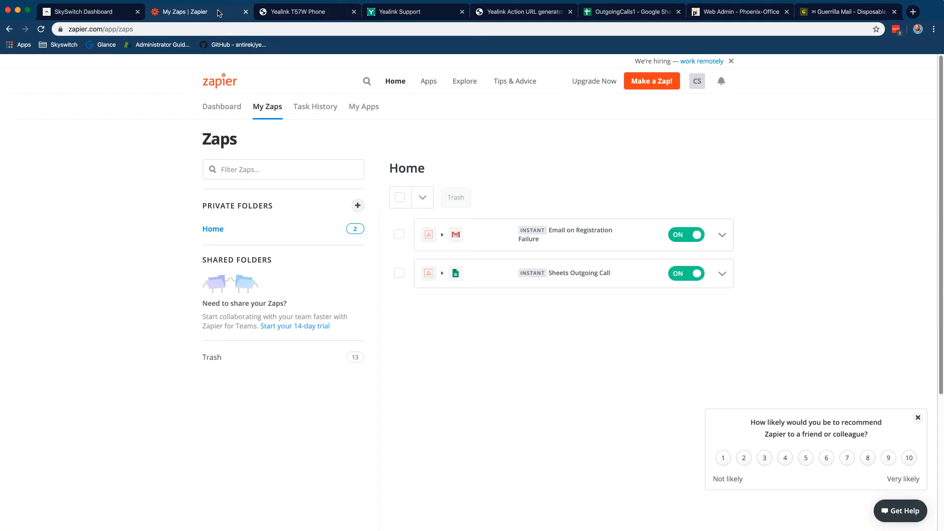
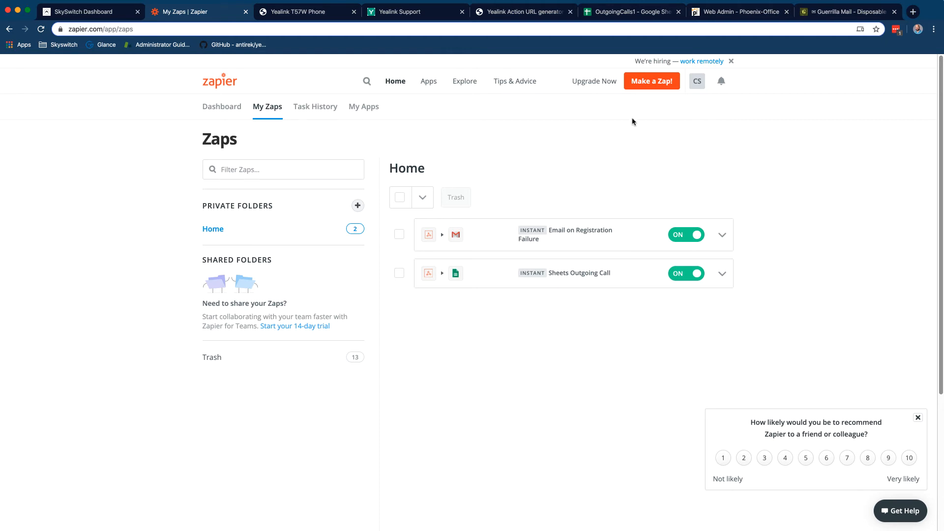
# Start a new zap triggered by Webhooks by Zapier with the Catch Hook event
pyautogui.click(645, 85)
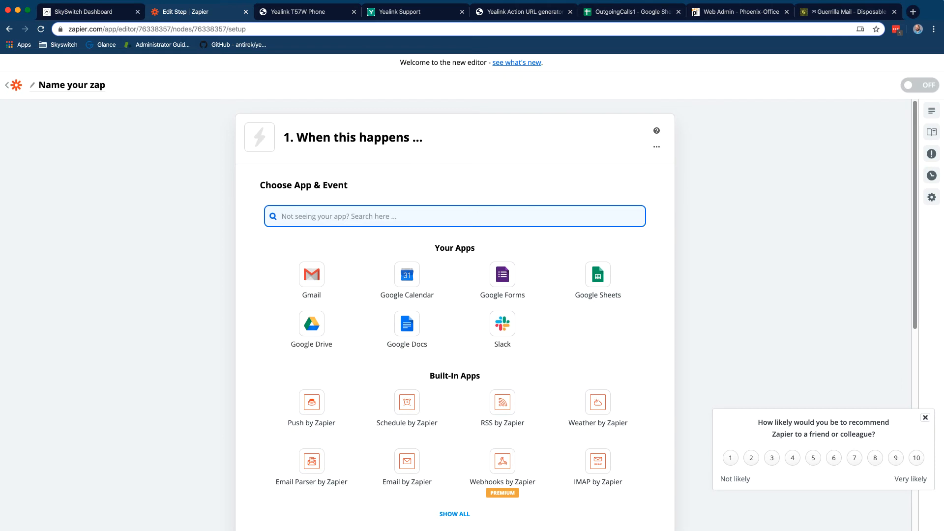
pyautogui.write('webhooks')
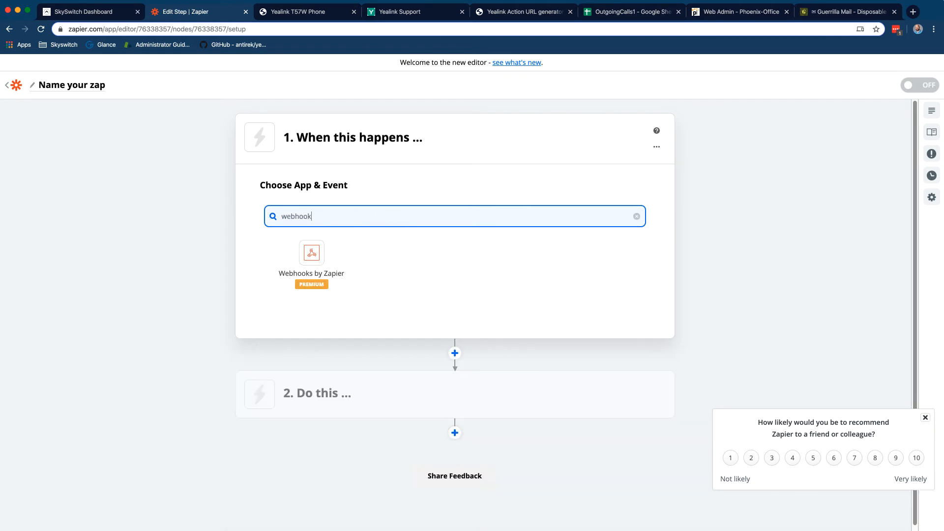
pyautogui.click(310, 253)
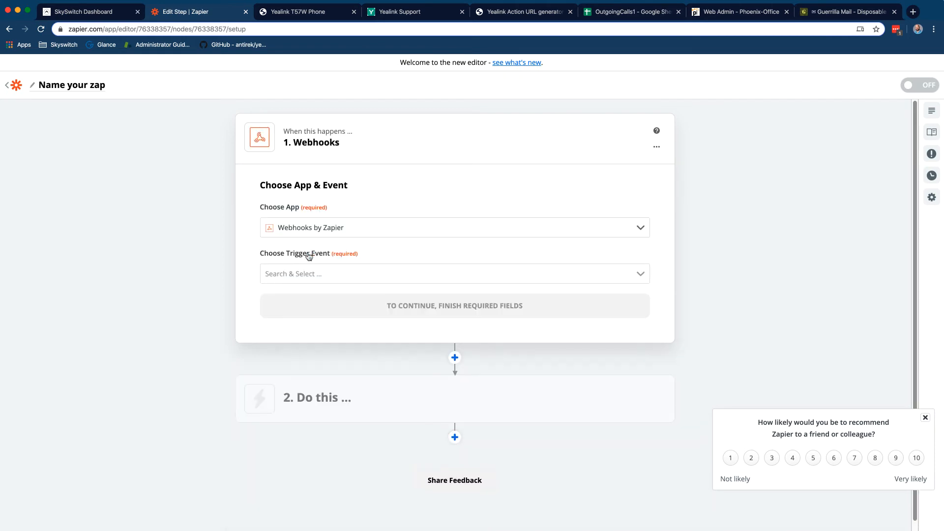
pyautogui.click(360, 270)
pyautogui.click(386, 324)
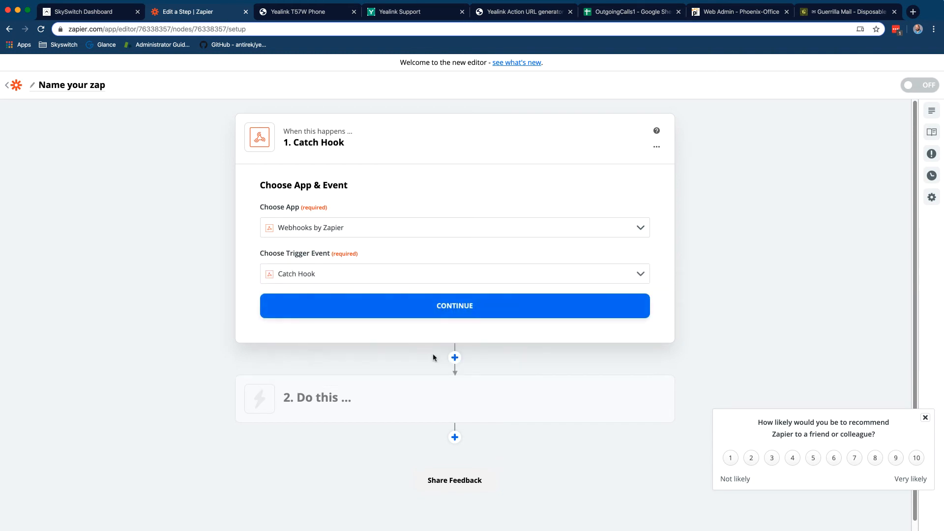
pyautogui.click(438, 315)
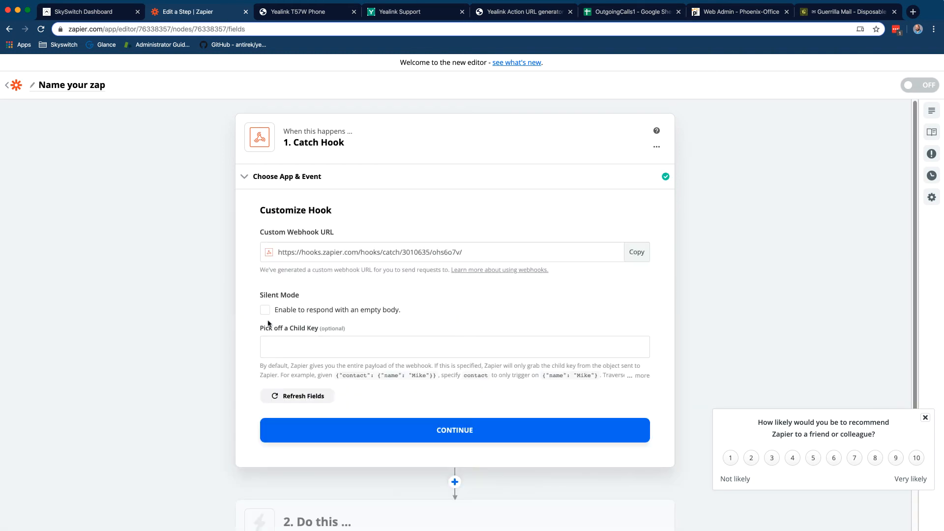
# Turn on Silent Mode for the hook and copy its custom webhook URL
pyautogui.click(265, 314)
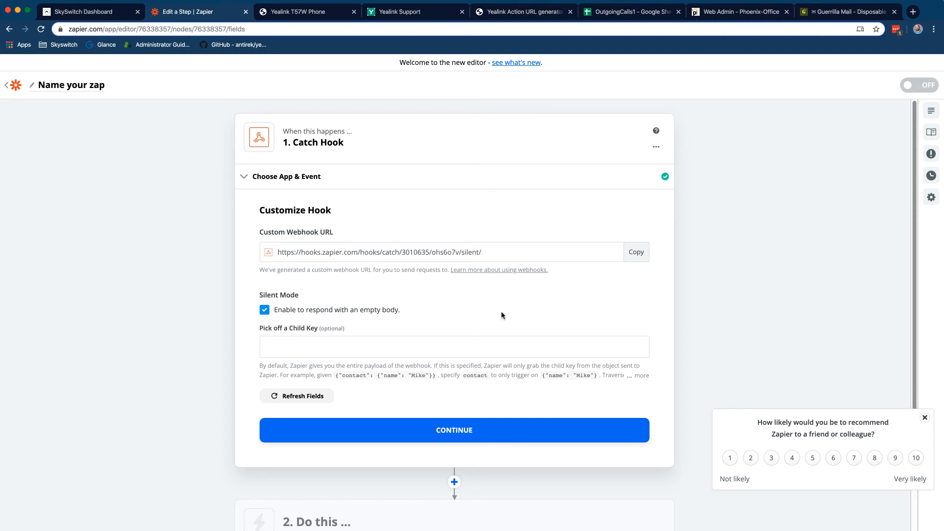
pyautogui.click(635, 252)
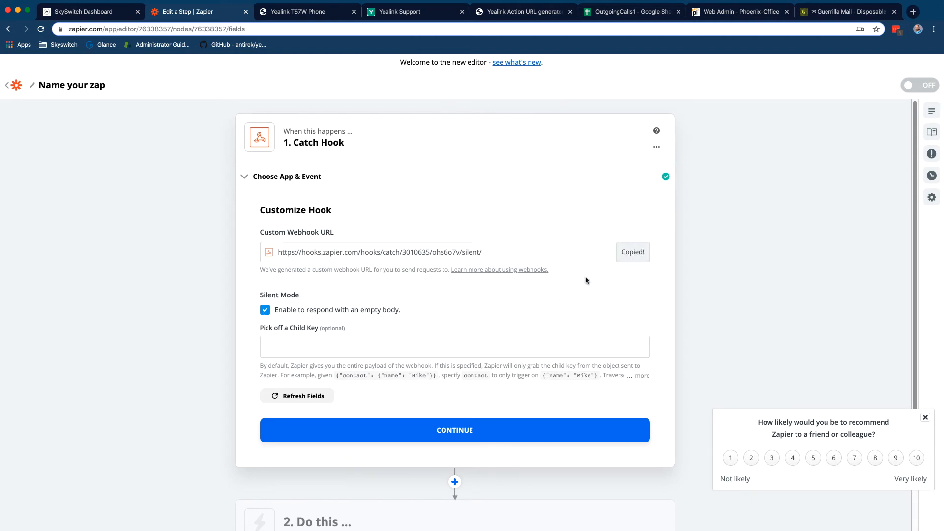
pyautogui.click(453, 431)
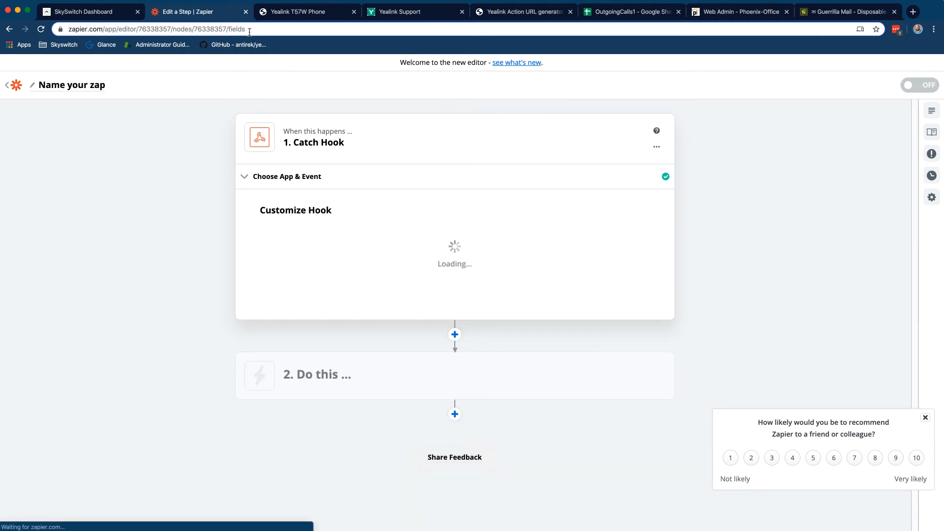
pyautogui.click(535, 11)
# Close the Yealink Support, OutgoingCalls1, Phoenix-Office Web Admin and Guerrilla Mail tabs
pyautogui.click(395, 12)
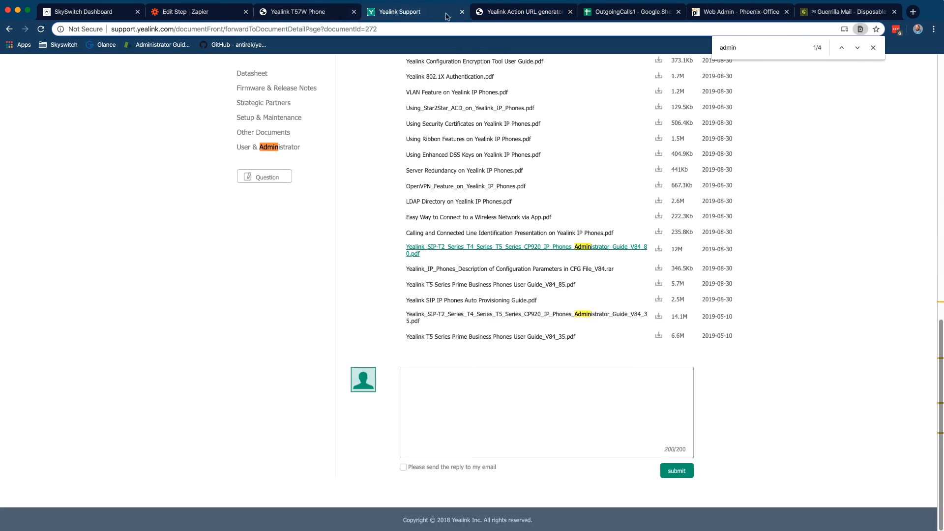
pyautogui.click(462, 12)
pyautogui.click(570, 12)
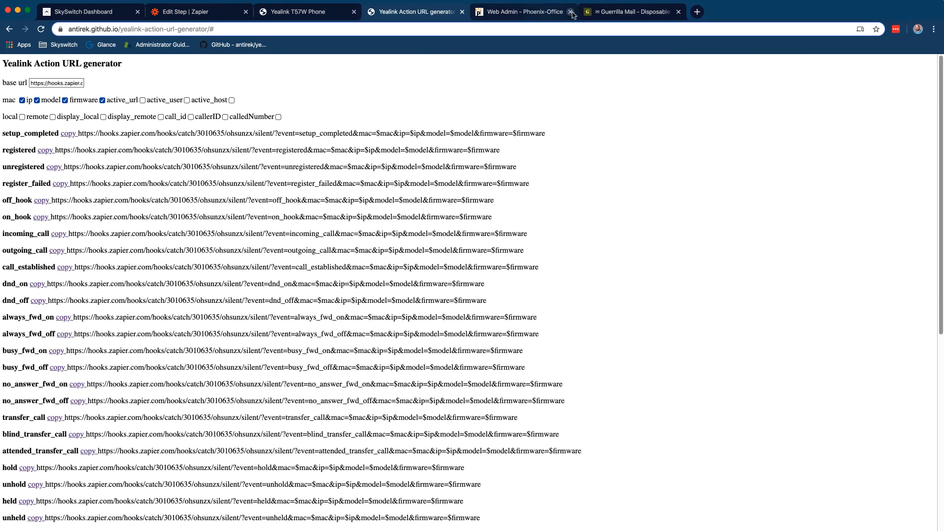
pyautogui.click(571, 12)
pyautogui.click(571, 12)
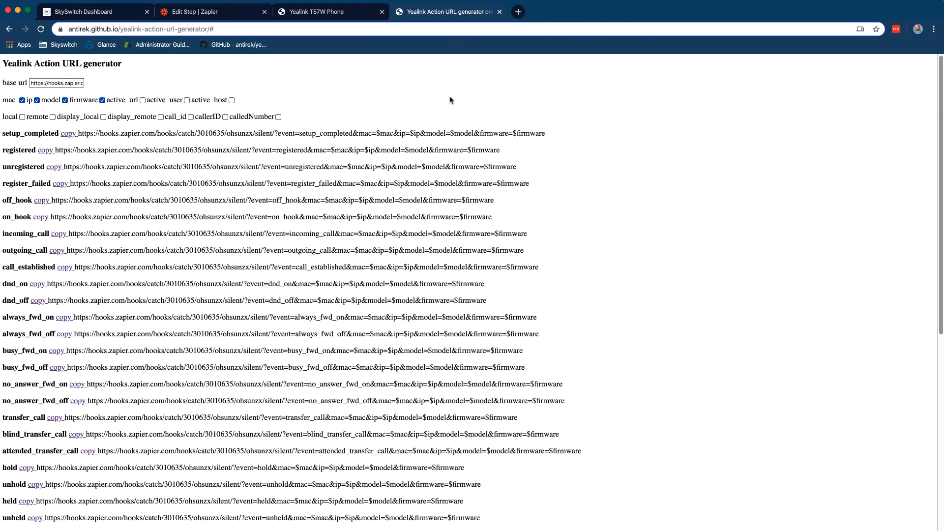
# Replace the generator's base url with the copied Zapier hook URL
pyautogui.tripleClick(33, 82)
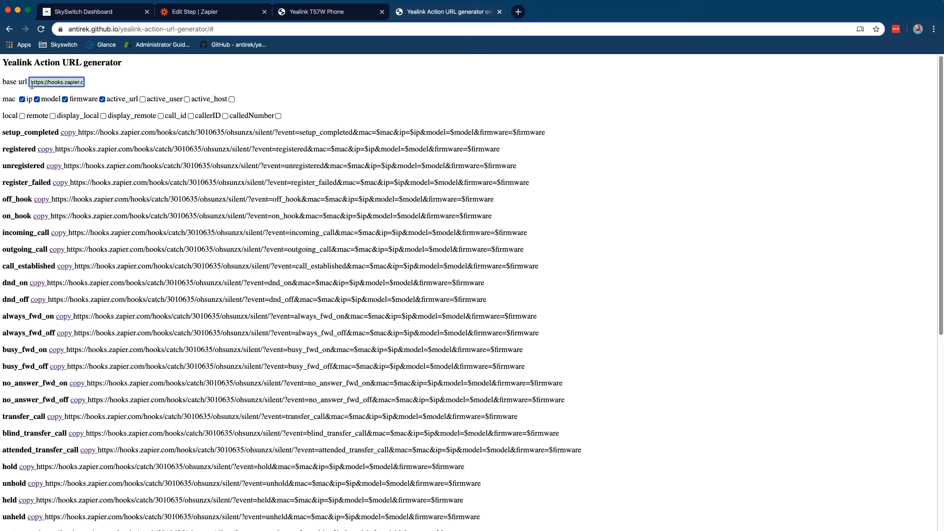
pyautogui.press('super+v')
pyautogui.click(191, 90)
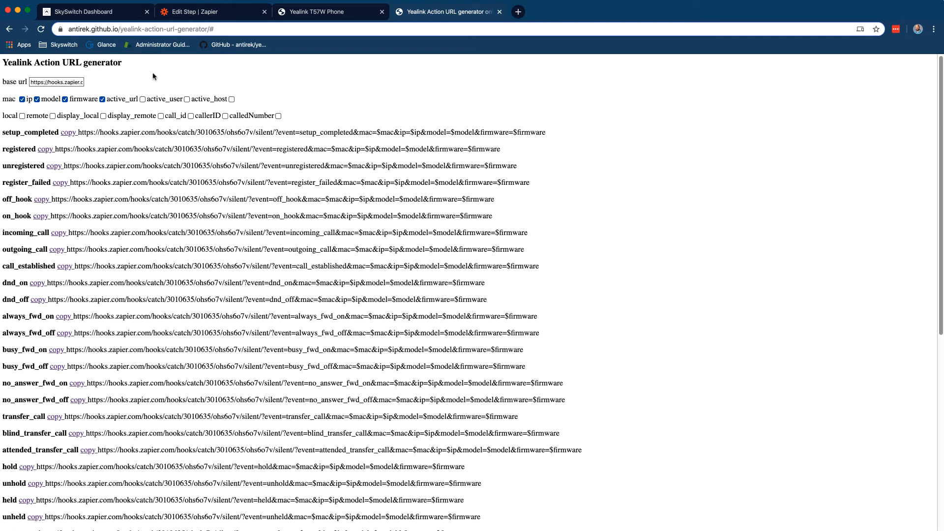
# Drop the mac, ip, model and firmware parameters and include only remote
pyautogui.click(22, 99)
pyautogui.scroll(-1, 29, 99)
pyautogui.click(38, 92)
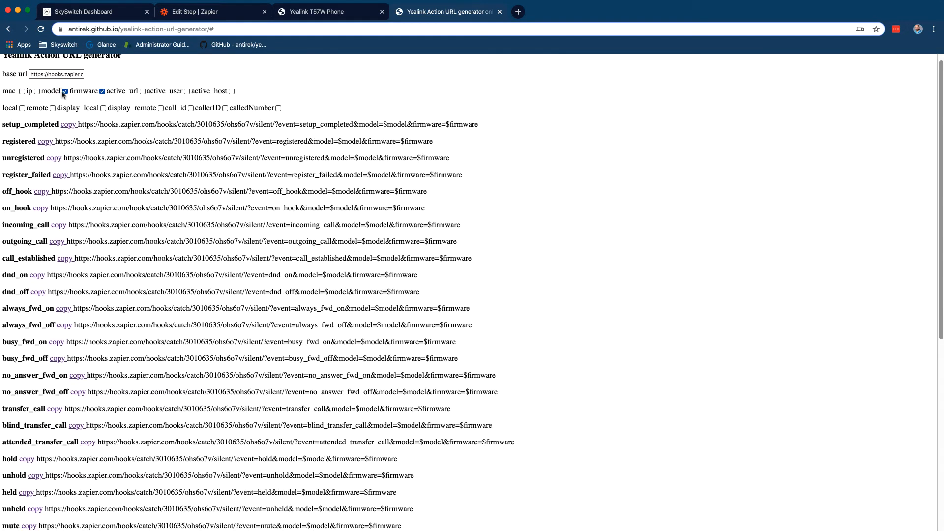
pyautogui.click(64, 92)
pyautogui.click(102, 91)
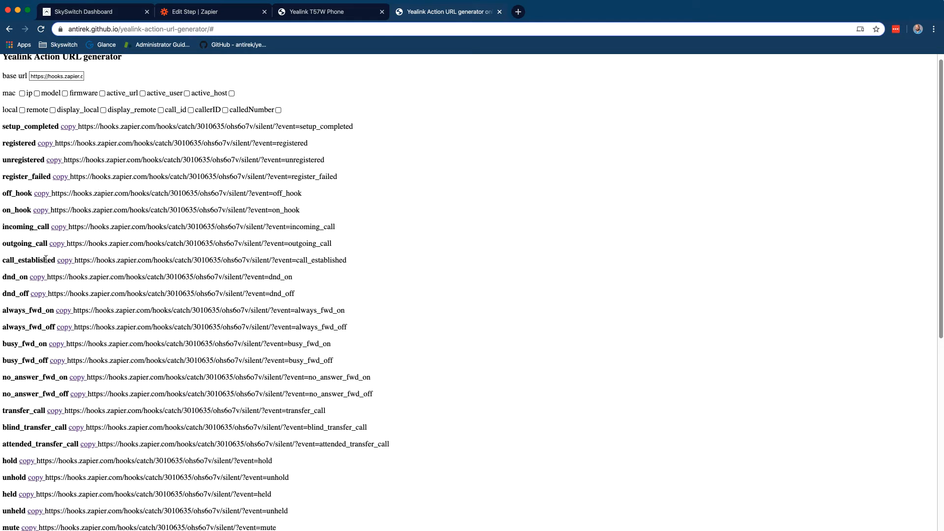
pyautogui.scroll(-6, 38, 395)
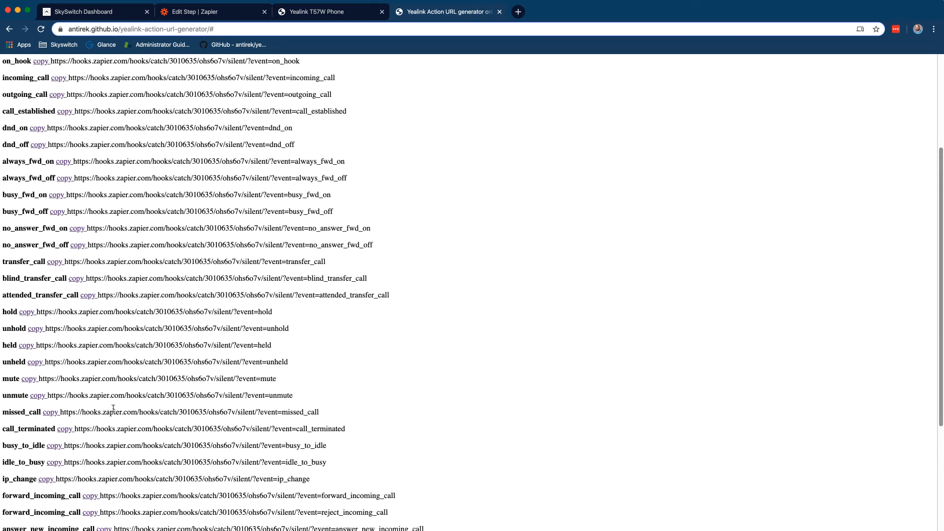
pyautogui.scroll(6, 114, 408)
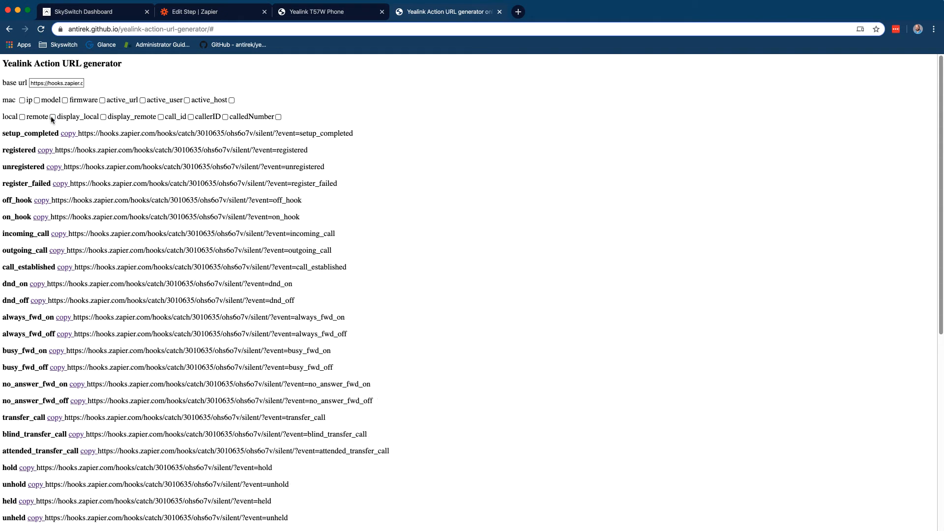
pyautogui.click(52, 117)
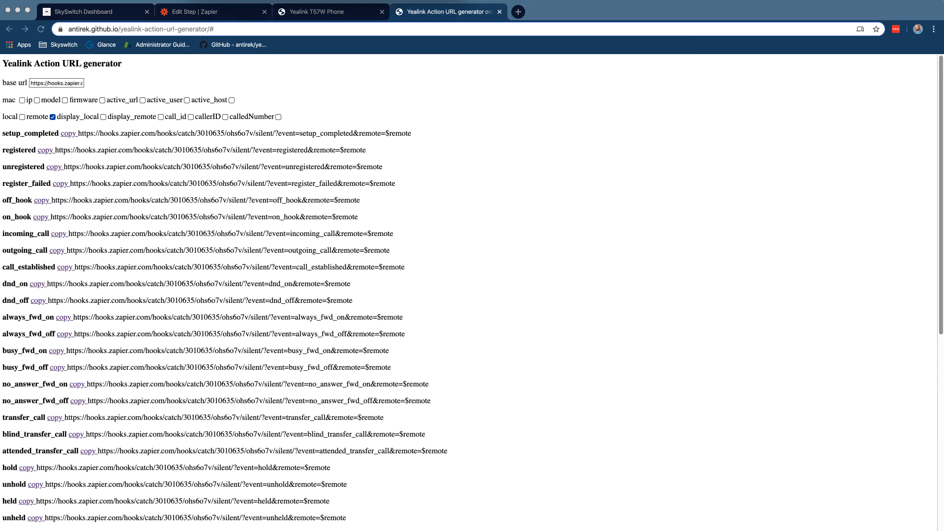
pyautogui.click(392, 117)
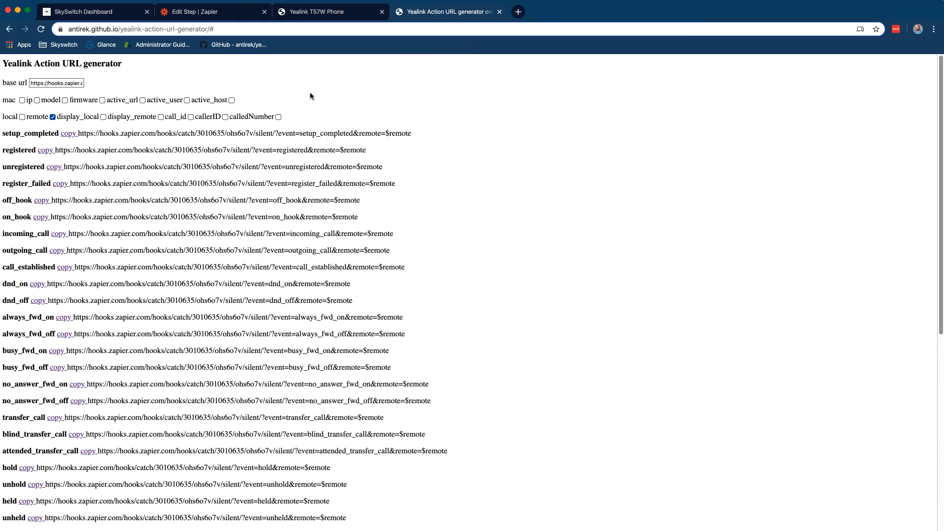
# Look up the config keys action_url.call_established and action_url.call_terminated in the phone's Action URL settings
pyautogui.click(301, 15)
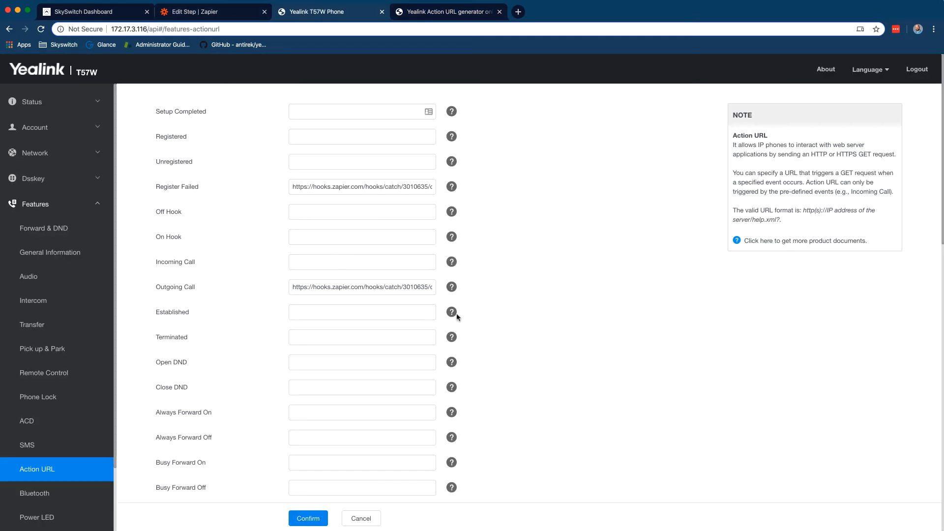
pyautogui.moveTo(453, 315)
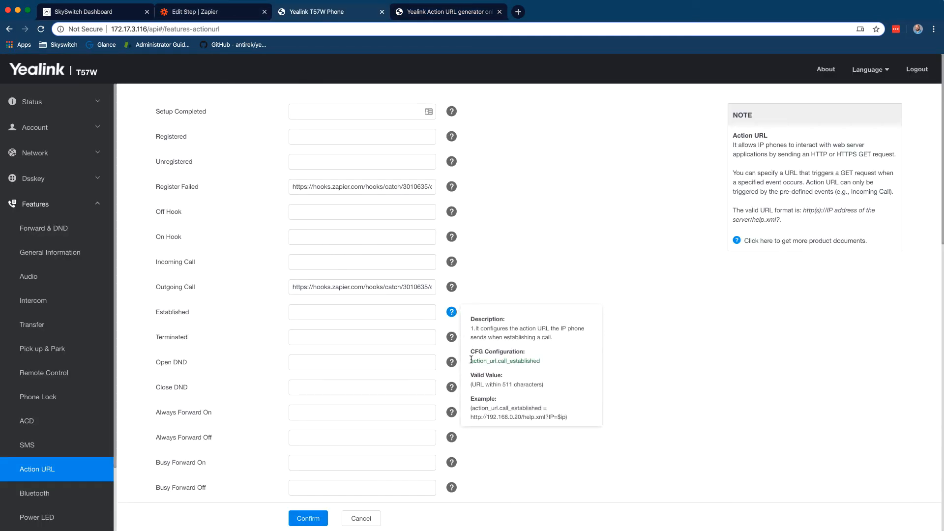
pyautogui.moveTo(470, 360); pyautogui.dragTo(556, 360)
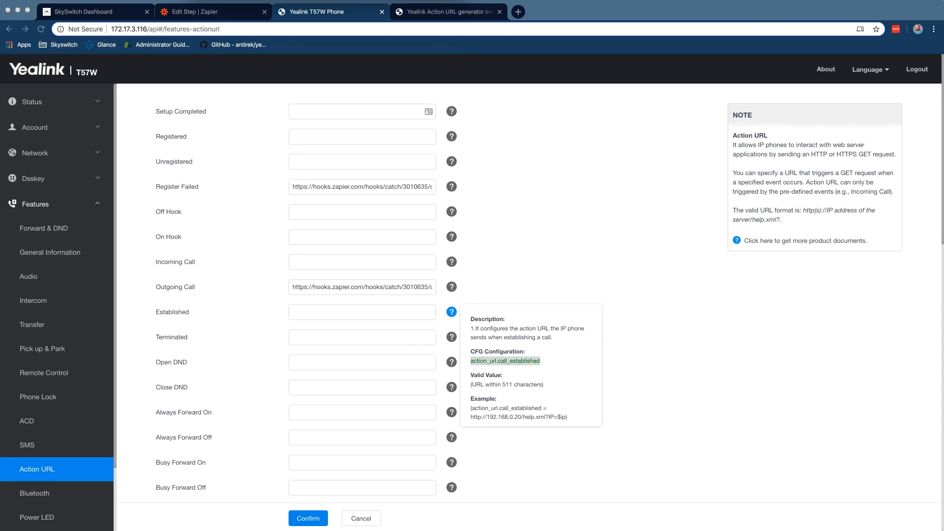
pyautogui.click(538, 184)
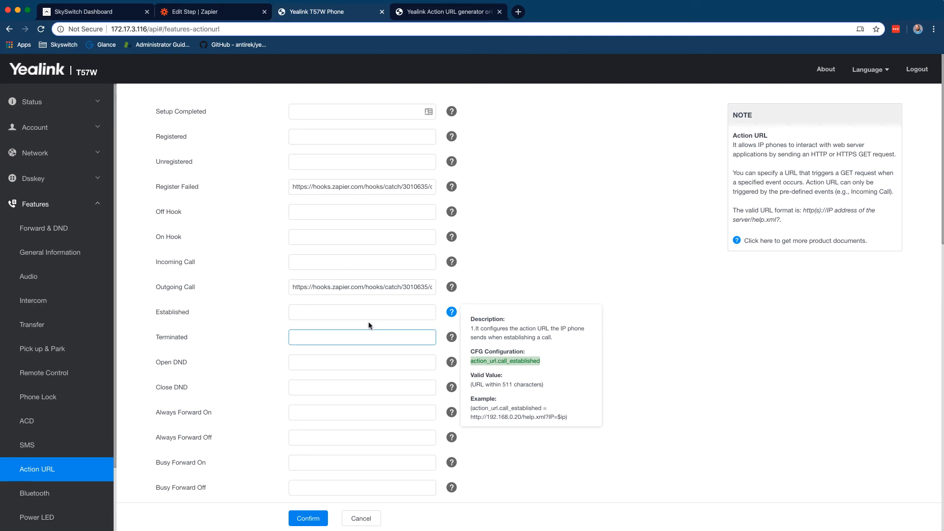
pyautogui.moveTo(453, 341)
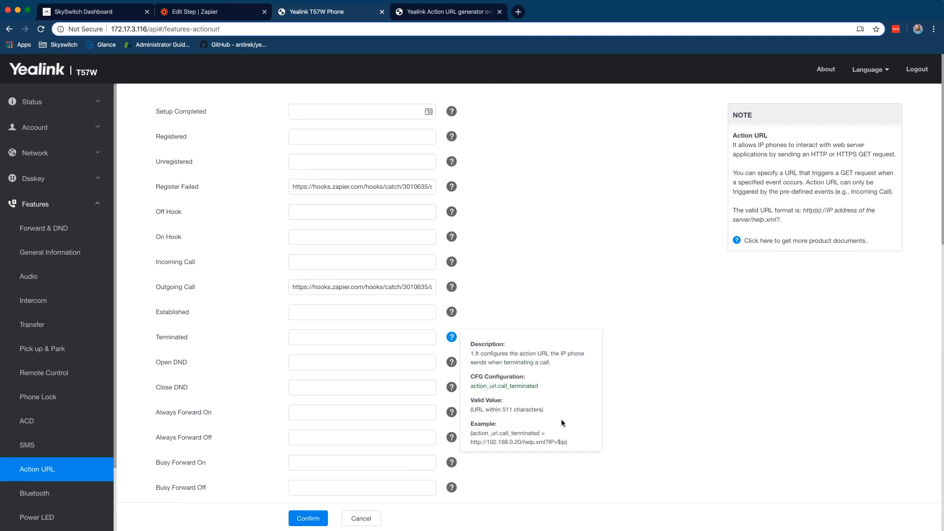
pyautogui.moveTo(540, 386); pyautogui.dragTo(469, 387)
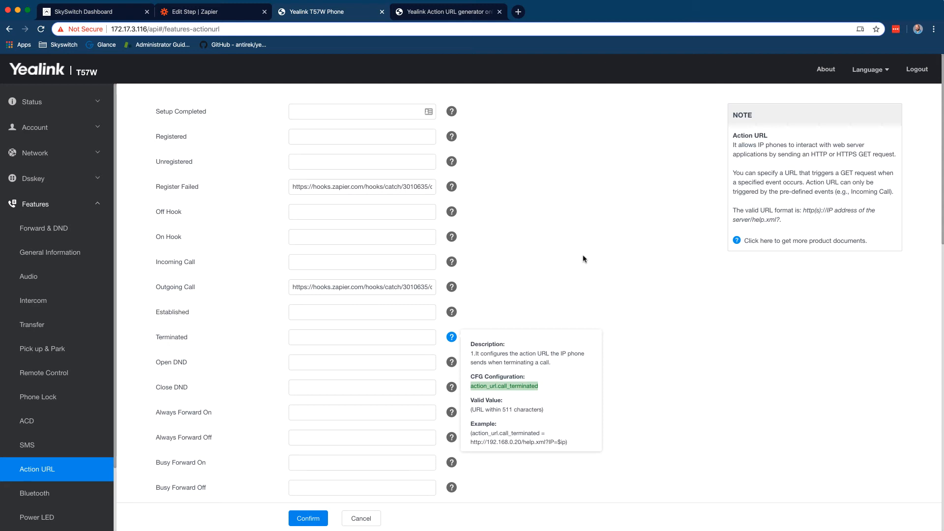
pyautogui.press('super+1')
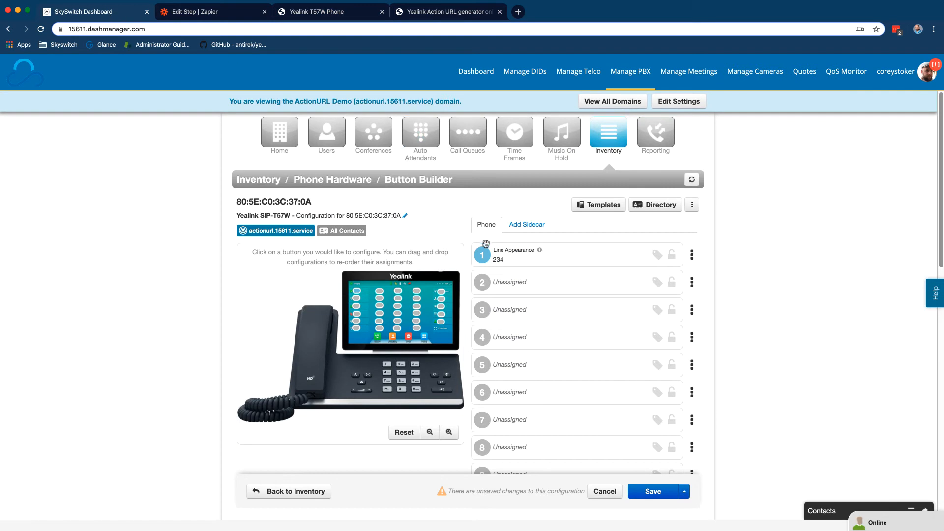
# In the phone's advanced overrides, set the register_failed and outgoing_call action URLs to %NULL%
pyautogui.click(692, 204)
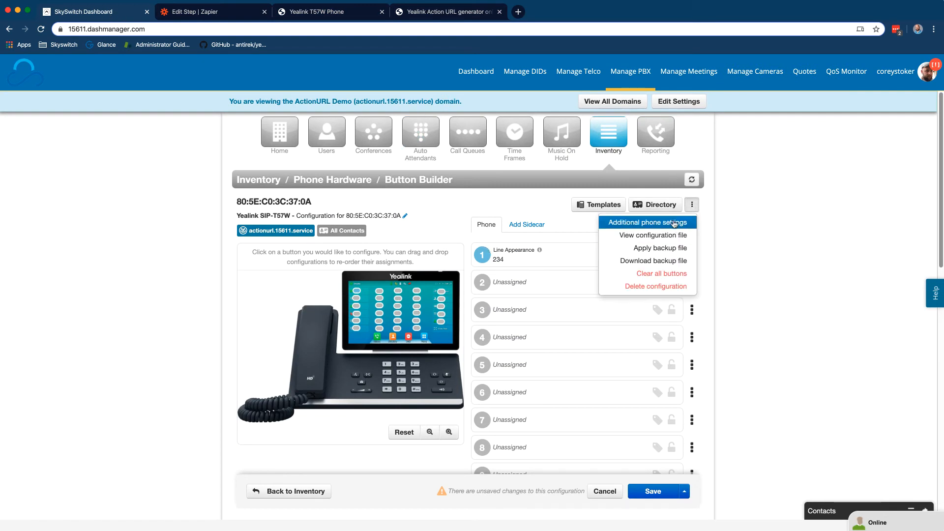
pyautogui.click(672, 219)
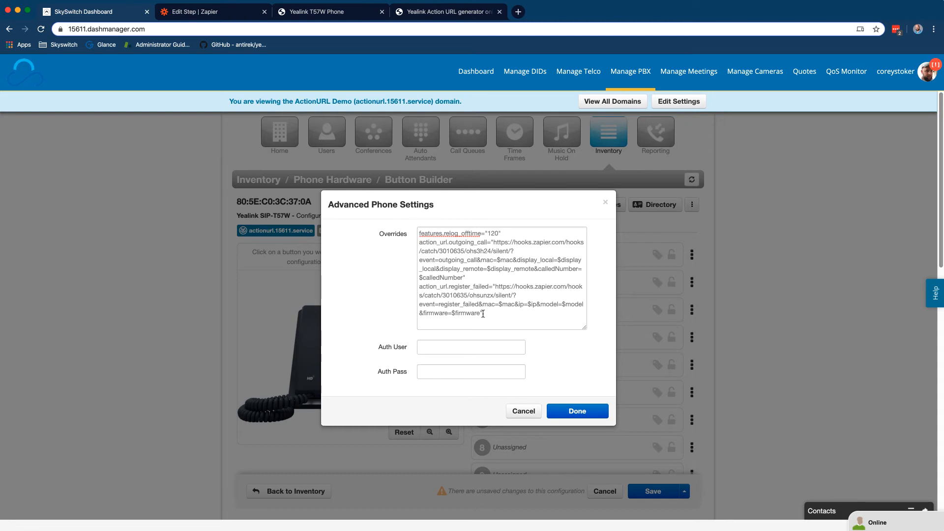
pyautogui.moveTo(481, 315); pyautogui.dragTo(497, 286)
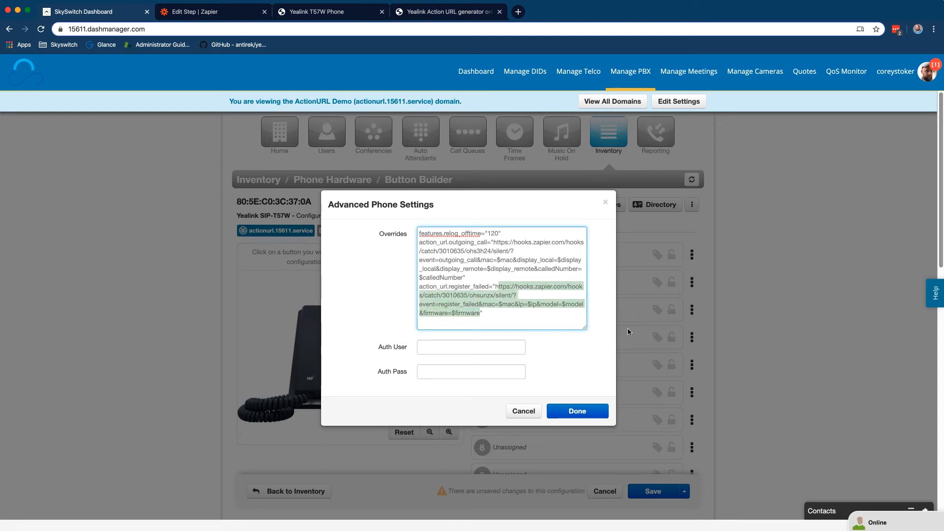
pyautogui.press('BackSpace')
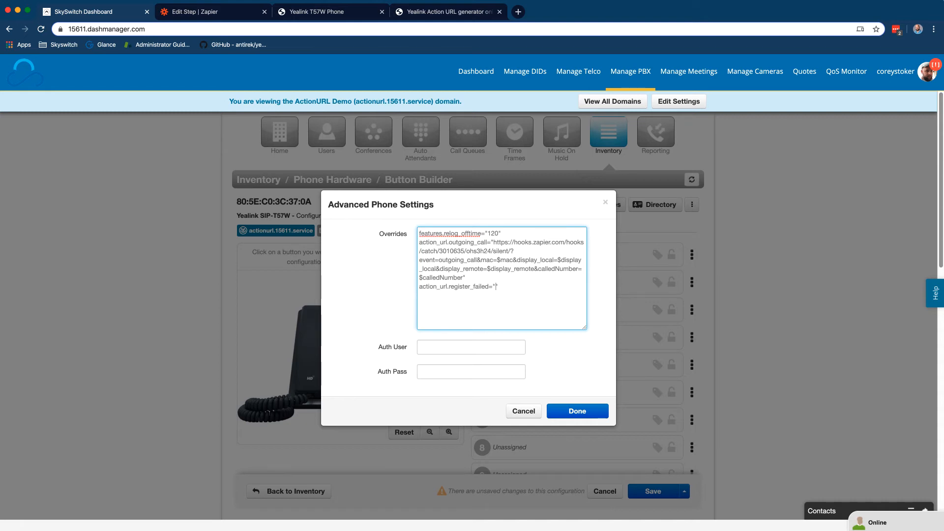
pyautogui.write('%NULL%')
pyautogui.moveTo(463, 278); pyautogui.dragTo(494, 242)
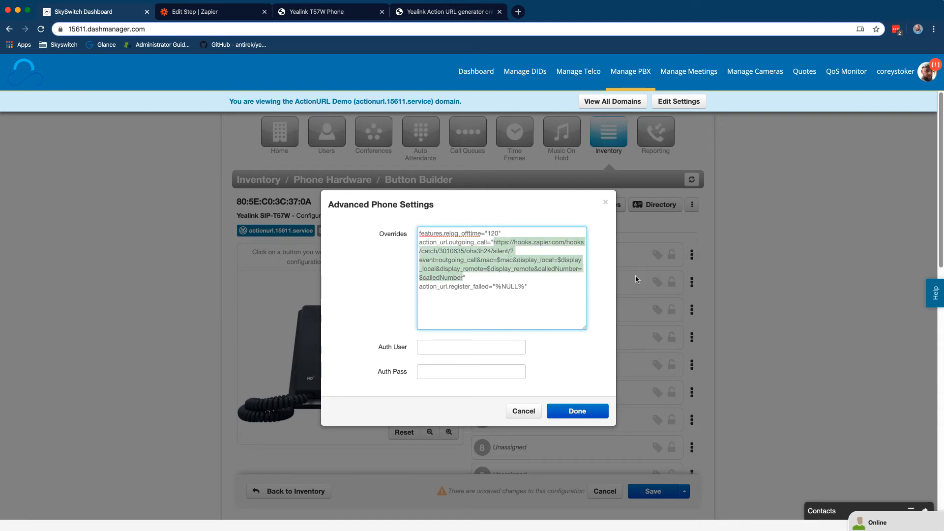
pyautogui.write('%NULL%')
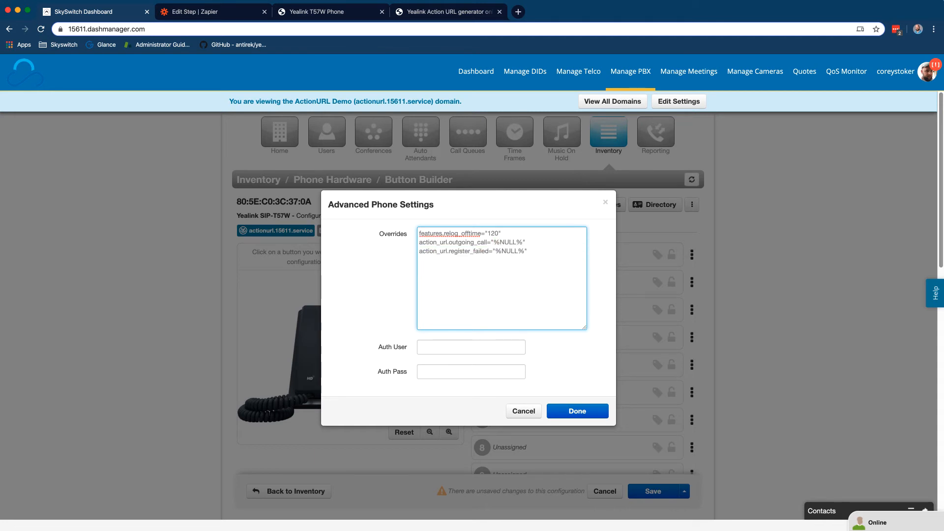
# Add the action_url.call_established Zapier webhook line, then save and resync the phone
pyautogui.click(584, 281)
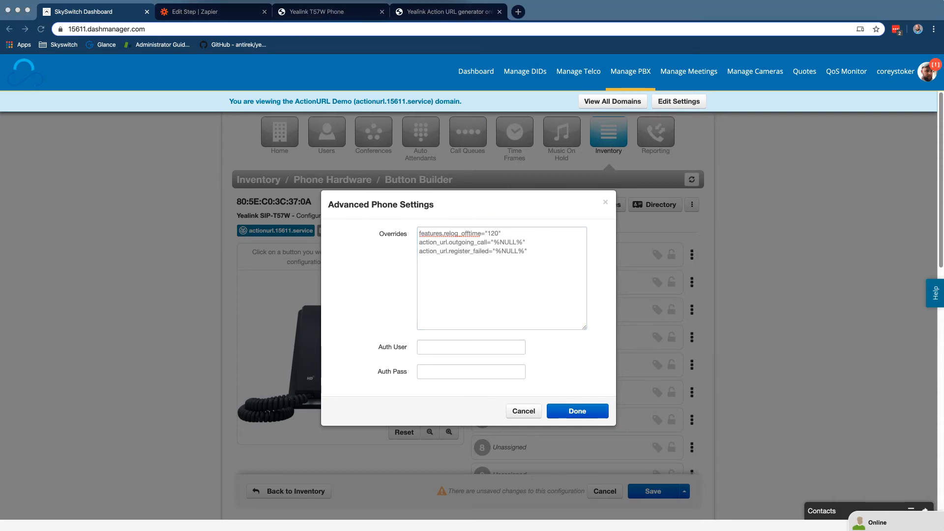
pyautogui.click(526, 267)
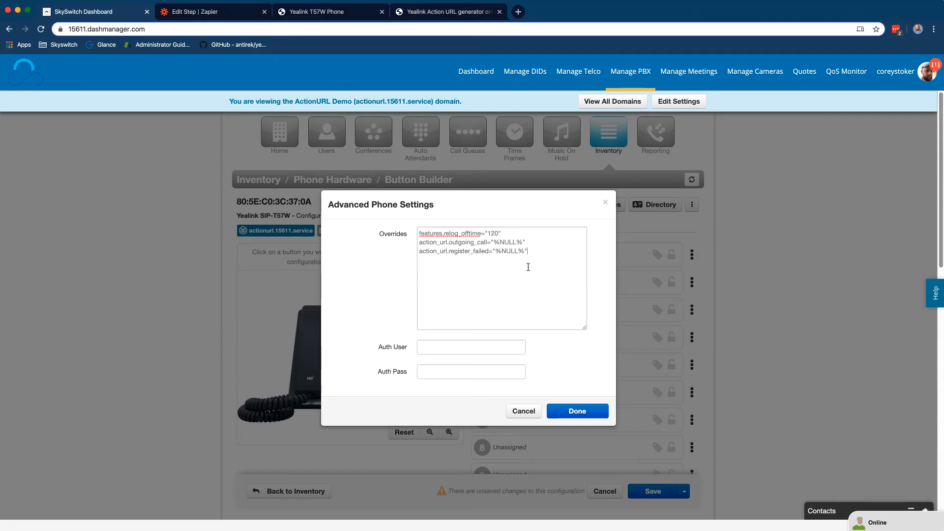
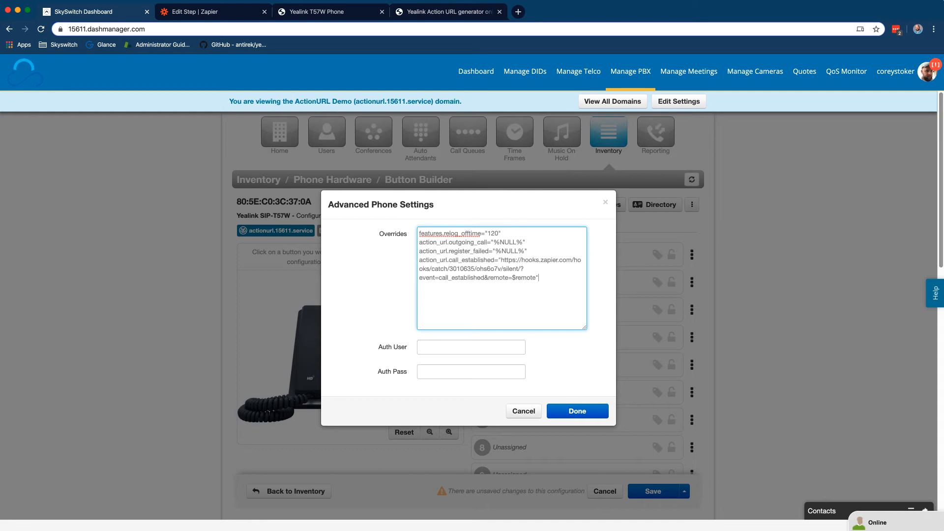
pyautogui.click(589, 414)
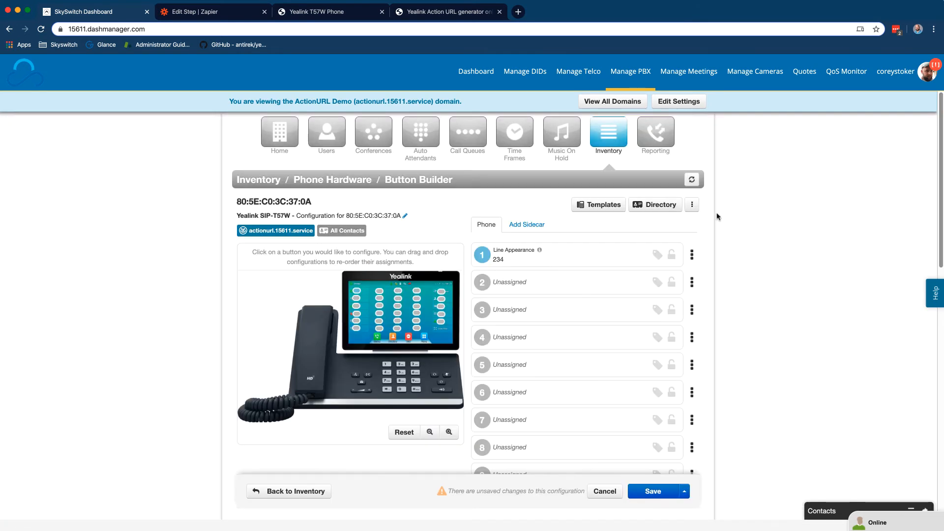
pyautogui.click(684, 491)
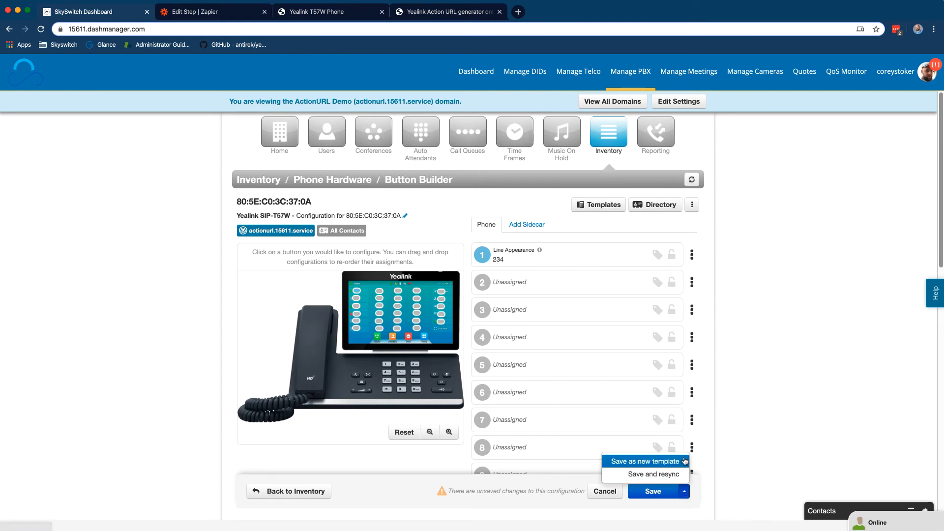
pyautogui.click(653, 474)
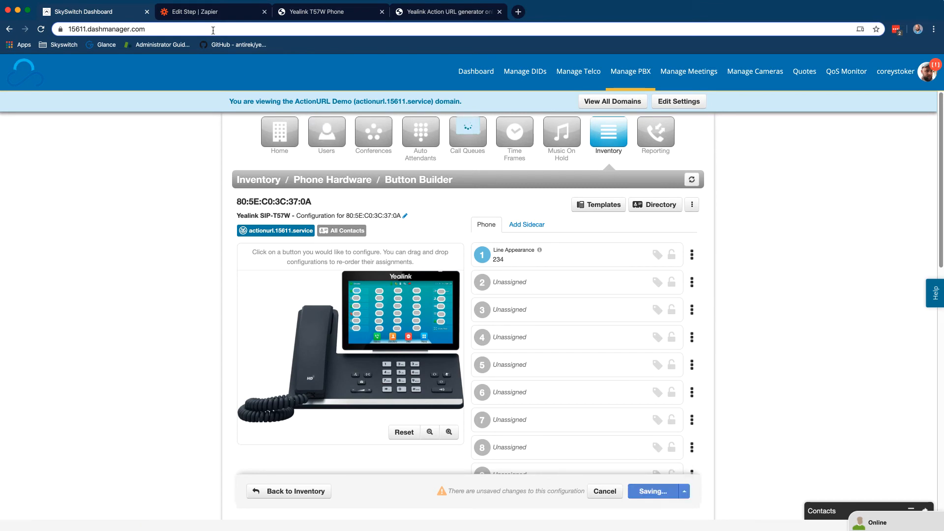
# Reload the phone's Action URL page and verify the Zapier hook URL appears only under Established
pyautogui.click(318, 12)
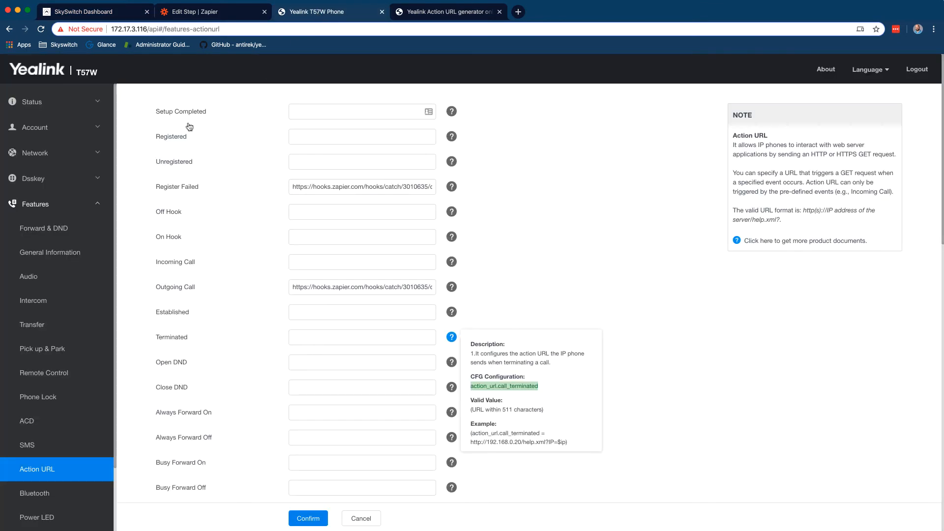
pyautogui.click(41, 29)
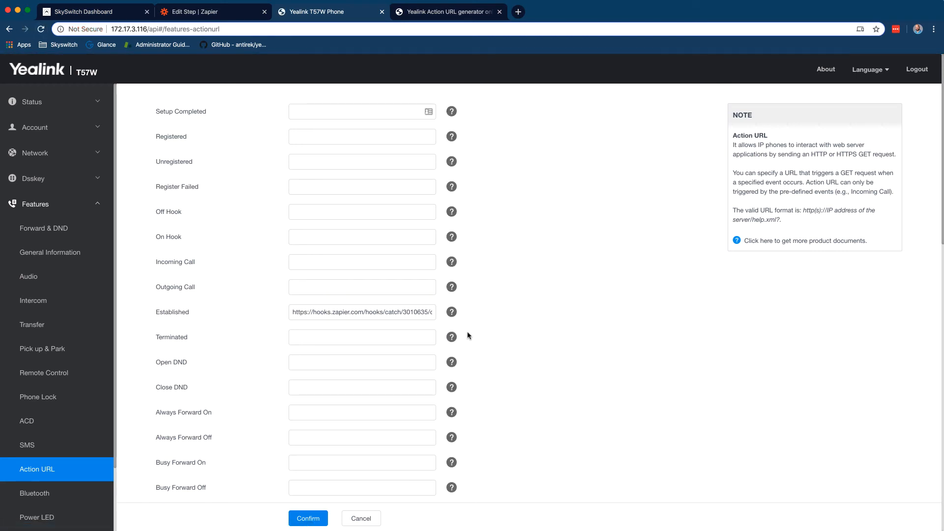
pyautogui.click(330, 316)
pyautogui.moveTo(293, 312); pyautogui.dragTo(693, 322)
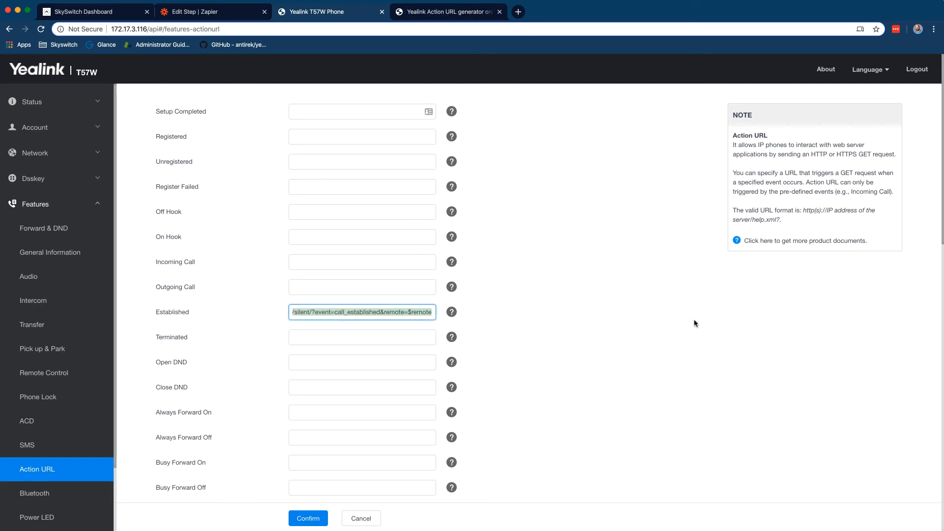
pyautogui.click(682, 326)
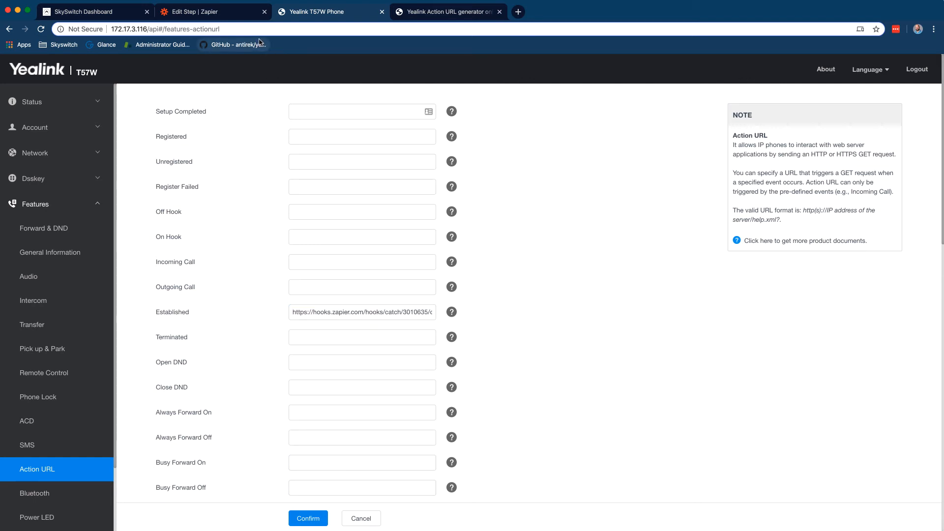
pyautogui.click(219, 14)
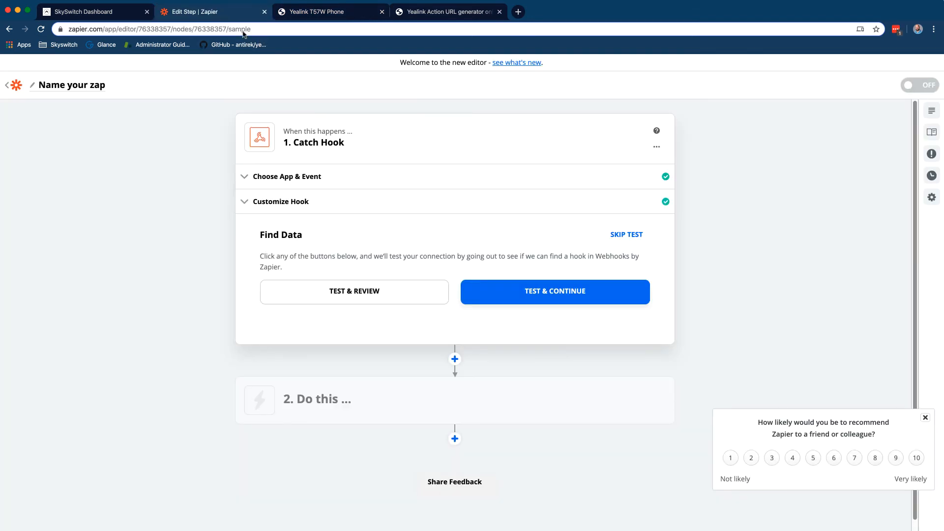
# Test the Catch Hook, check sample Hook A's call_established event and remote SIP address, then finish the trigger
pyautogui.click(375, 293)
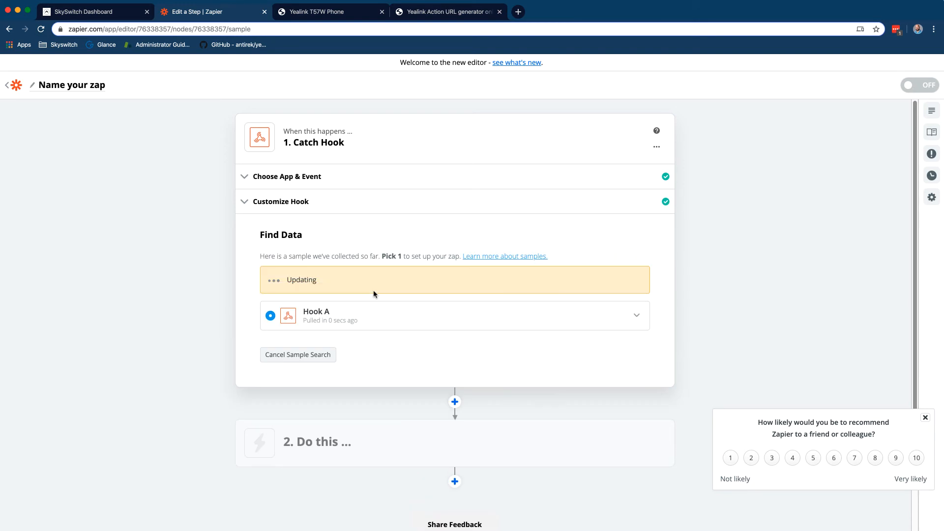
pyautogui.click(380, 289)
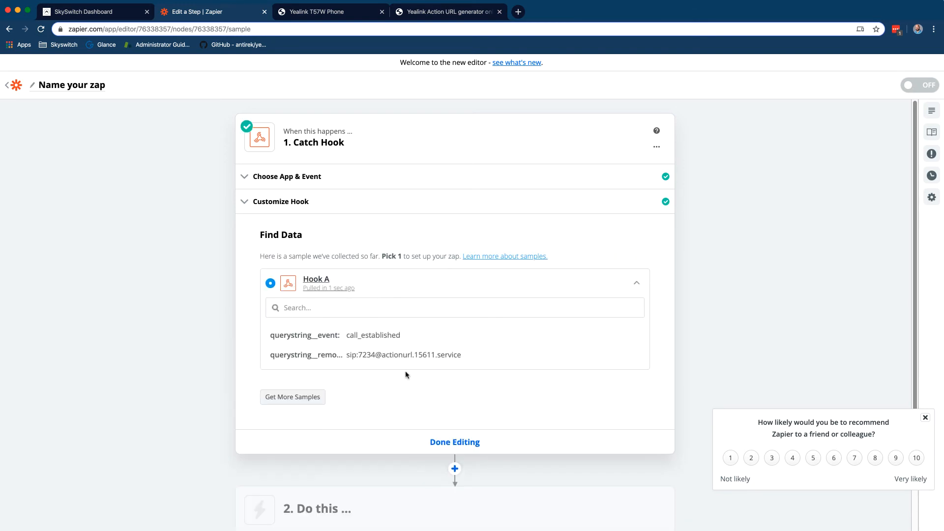
pyautogui.moveTo(347, 355); pyautogui.dragTo(459, 353)
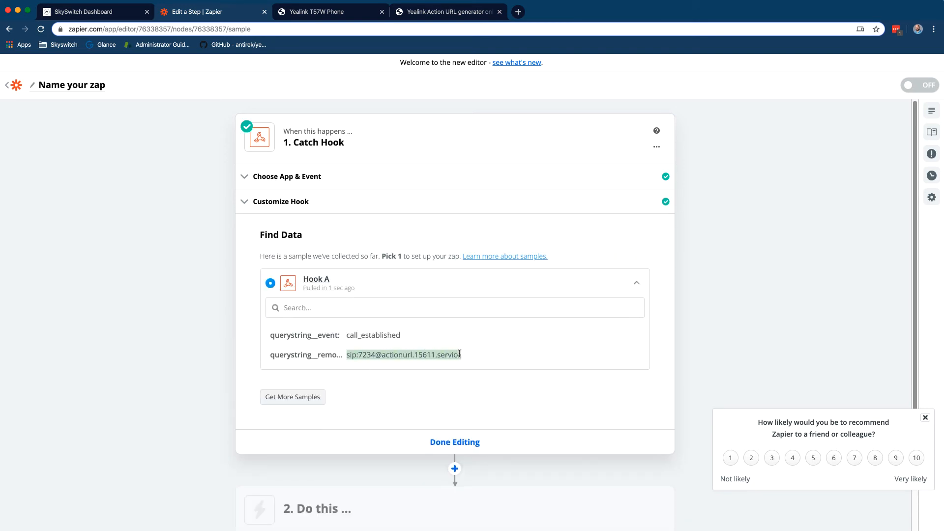
pyautogui.click(488, 359)
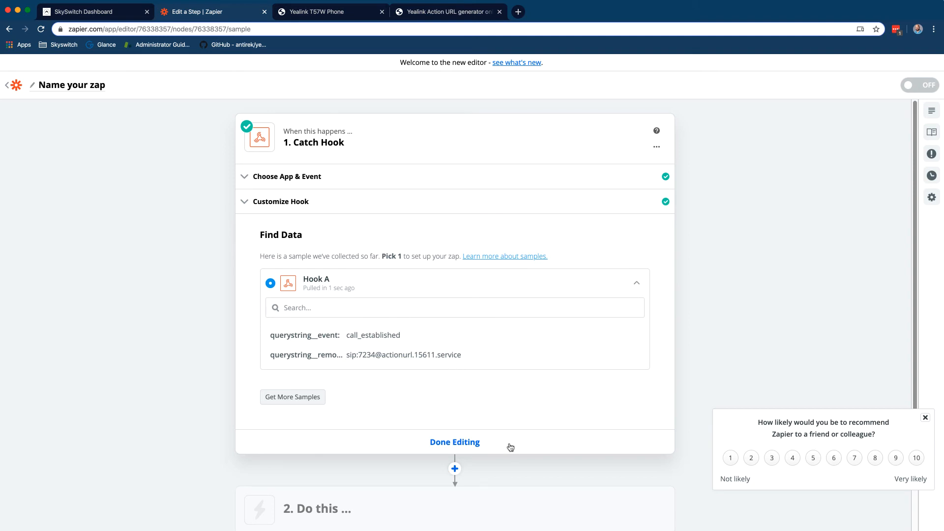
pyautogui.click(486, 446)
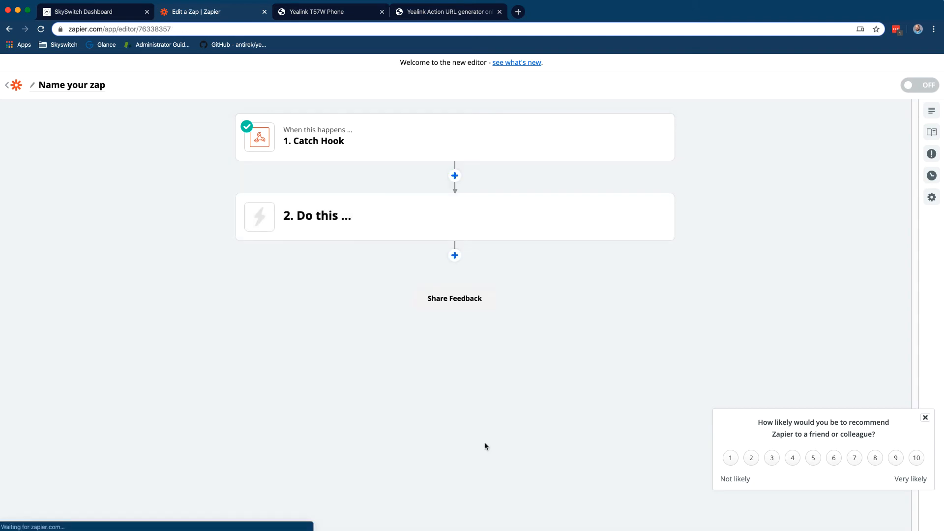
# Choose Slack as step 2's app with Set Status as the action event, and continue
pyautogui.click(365, 222)
pyautogui.write('slack')
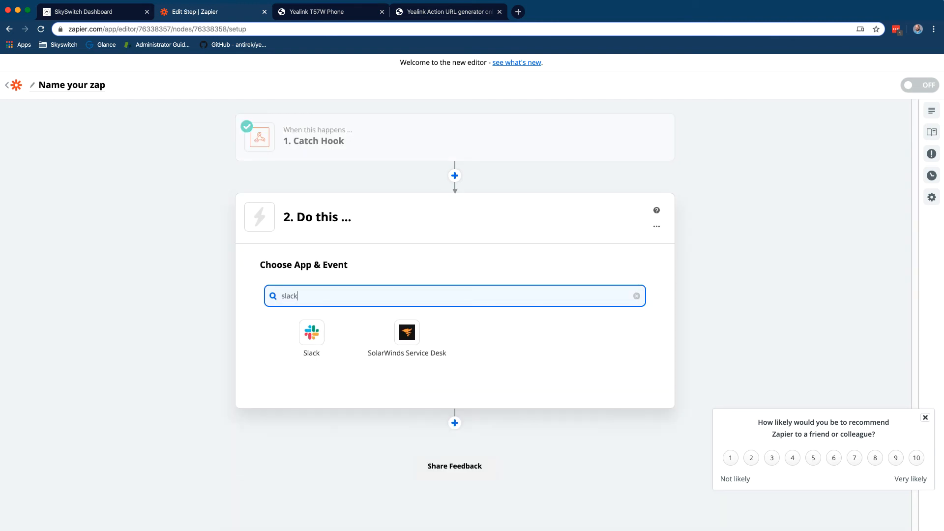
pyautogui.click(312, 333)
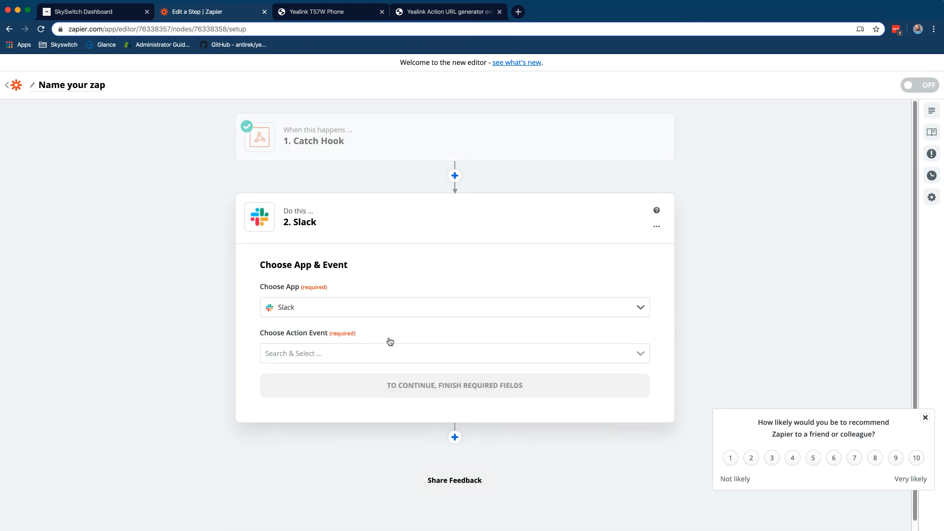
pyautogui.click(405, 354)
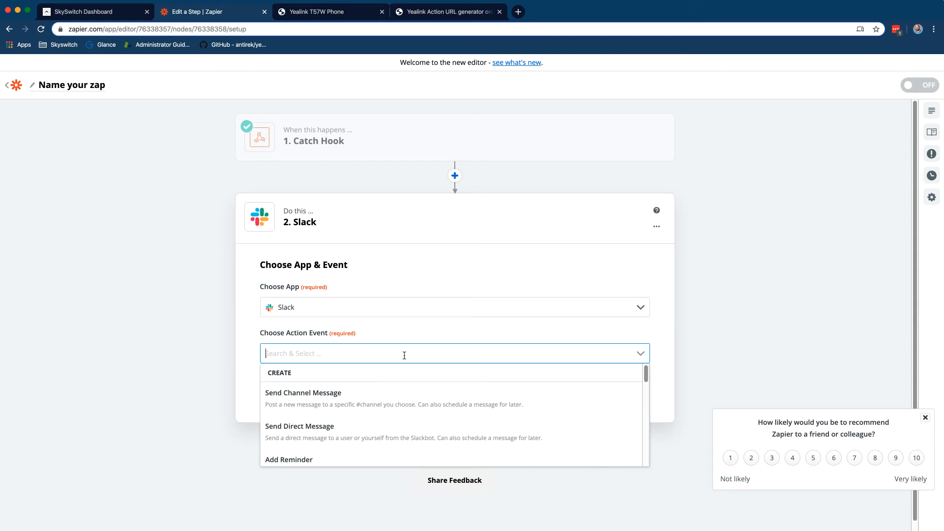
pyautogui.scroll(-3, 446, 422)
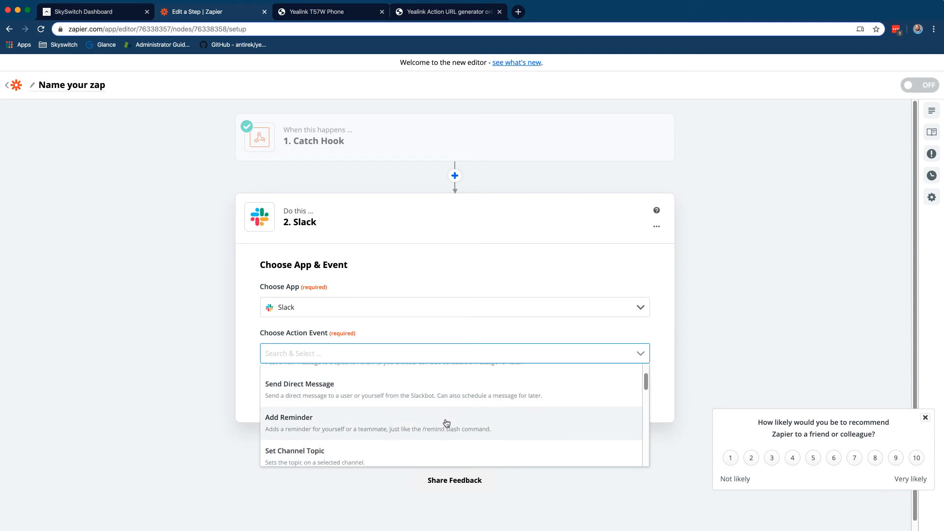
pyautogui.scroll(-2, 447, 423)
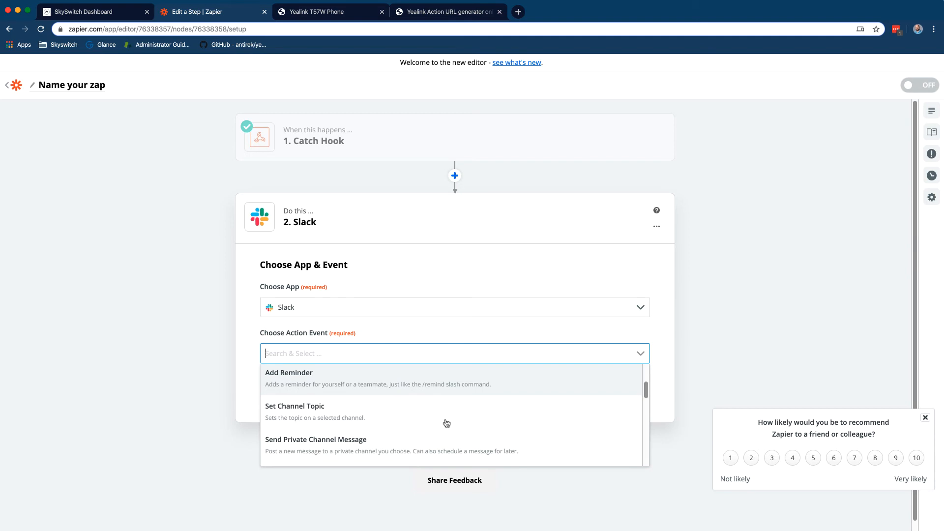
pyautogui.scroll(-3, 447, 423)
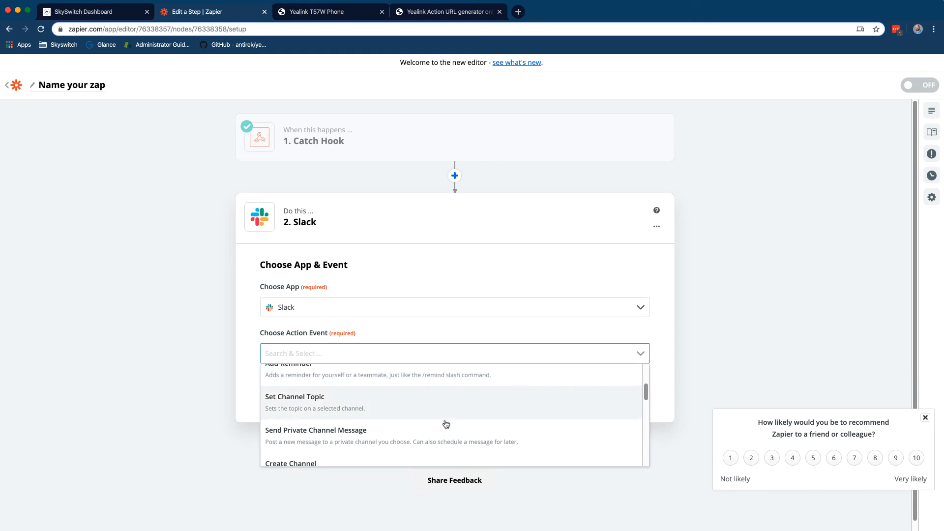
pyautogui.scroll(-2, 444, 430)
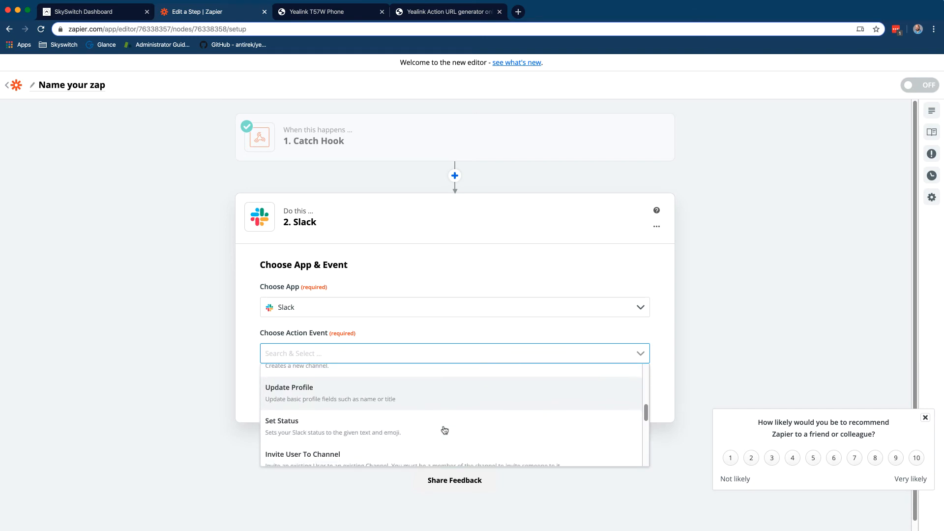
pyautogui.click(417, 422)
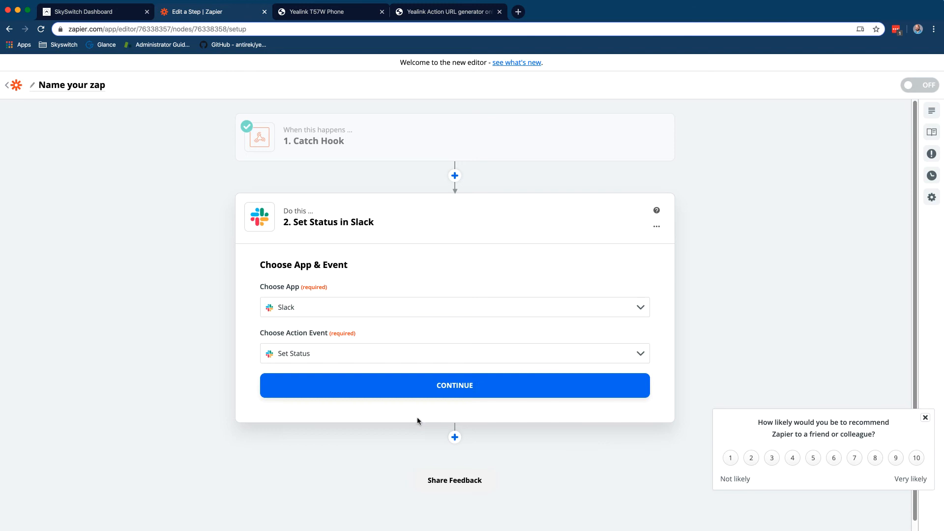
pyautogui.click(431, 391)
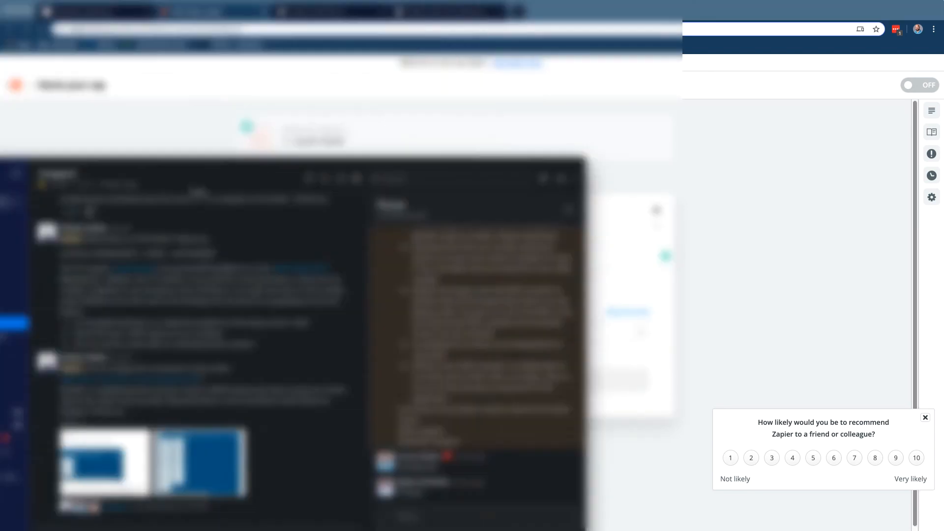
# Search Slack's emoji picker for 'phone' to find the right emoji, then return to Zapier
pyautogui.moveTo(252, 165); pyautogui.dragTo(331, 88)
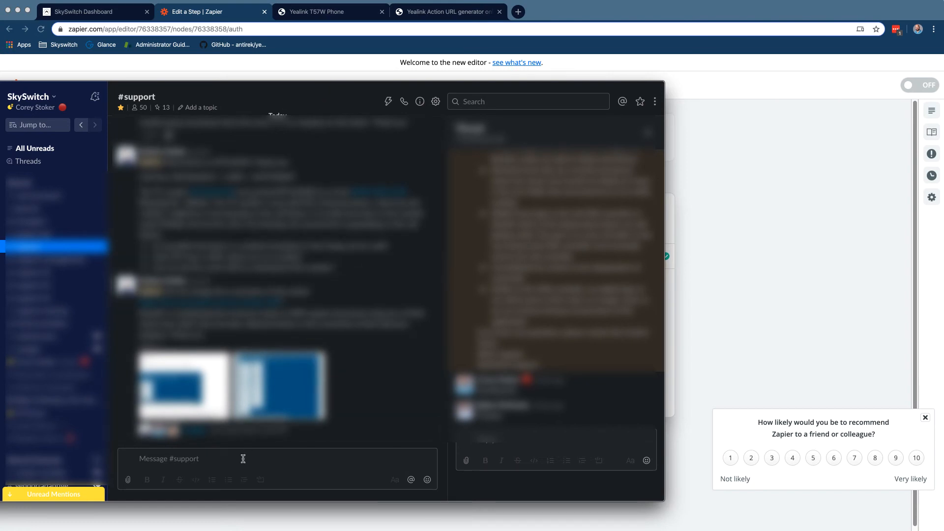
pyautogui.click(427, 479)
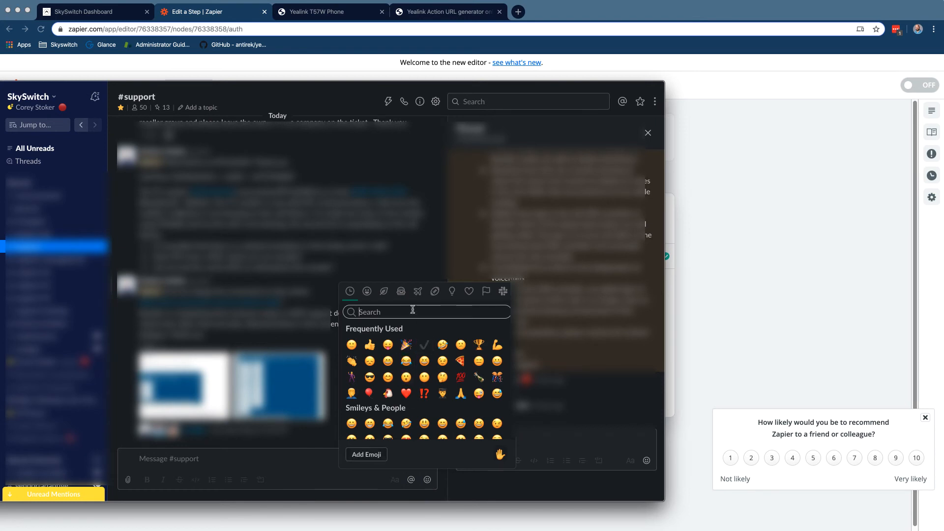
pyautogui.write('phone')
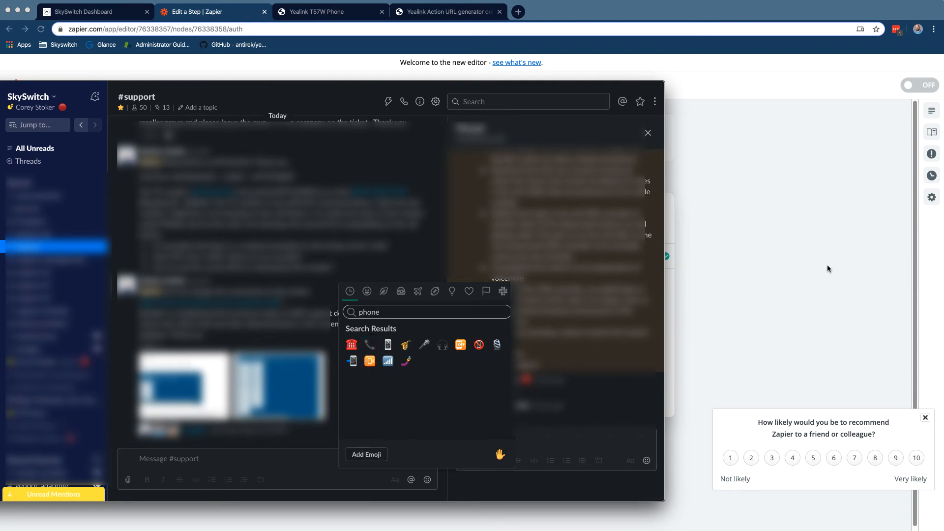
pyautogui.click(807, 267)
# Connect the existing SkySwitch Slack account to the Set Status step
pyautogui.click(374, 331)
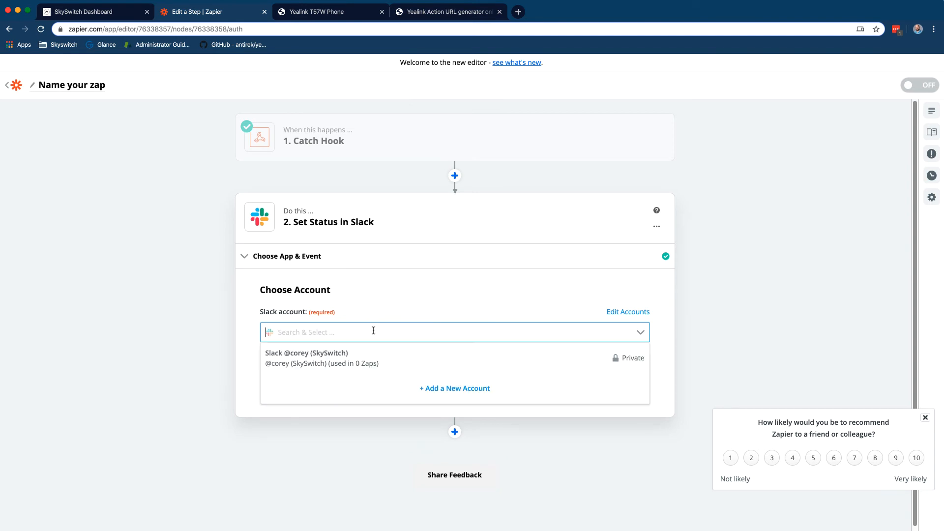
pyautogui.click(362, 353)
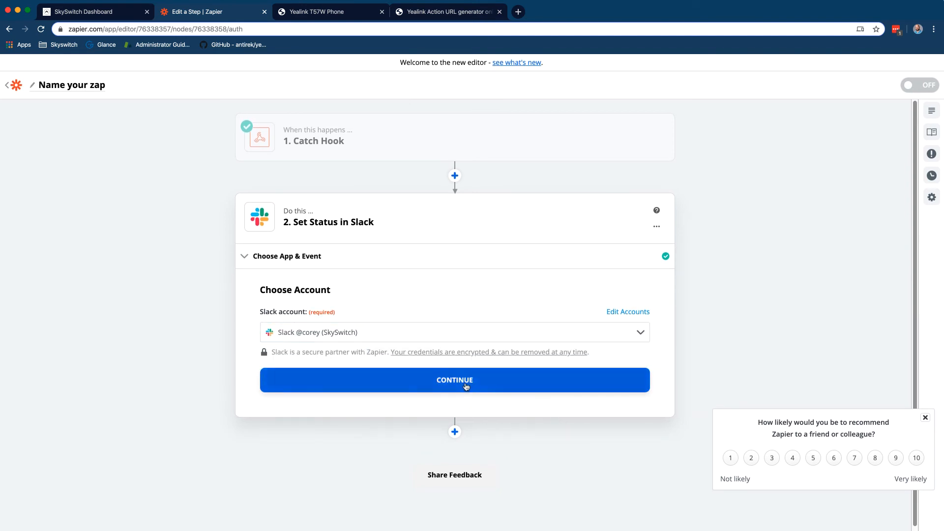
pyautogui.click(460, 386)
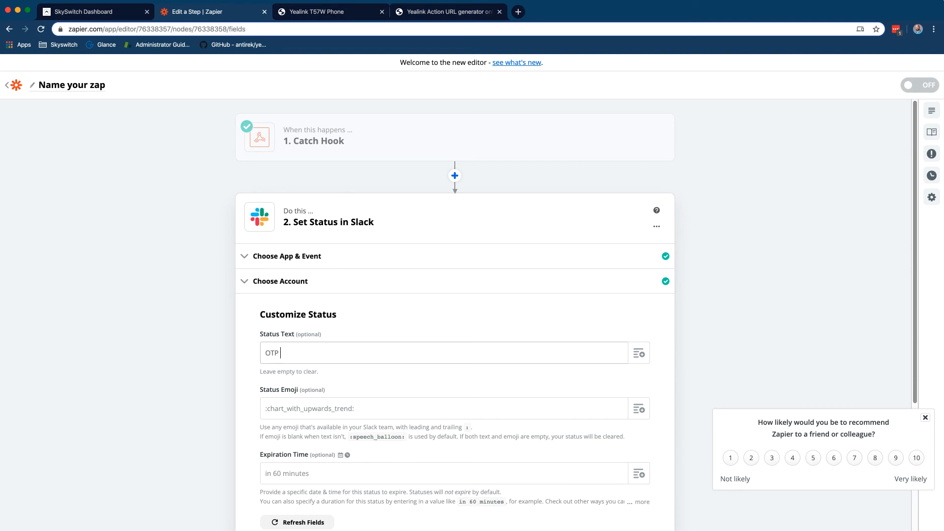
# Add the Querystring Remote value to the status text and set the emoji to :telephone_receiver:
pyautogui.click(637, 353)
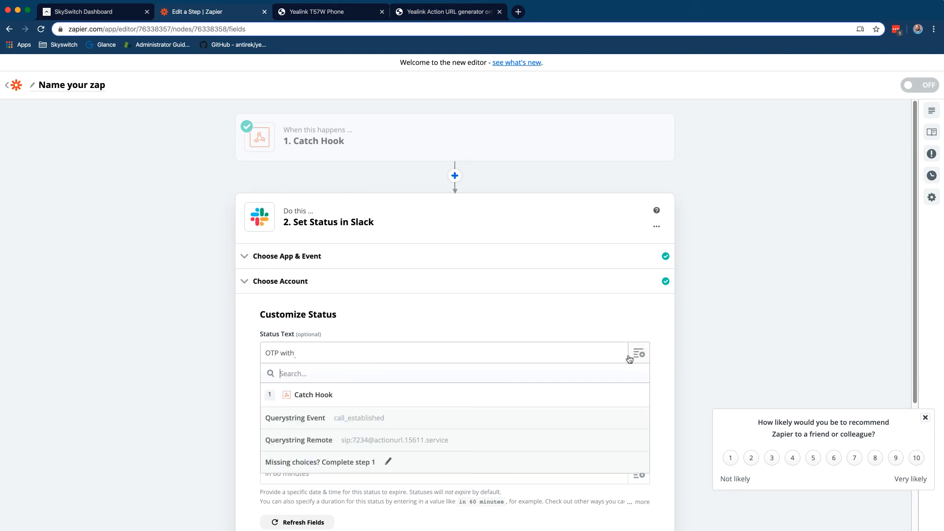
pyautogui.click(468, 435)
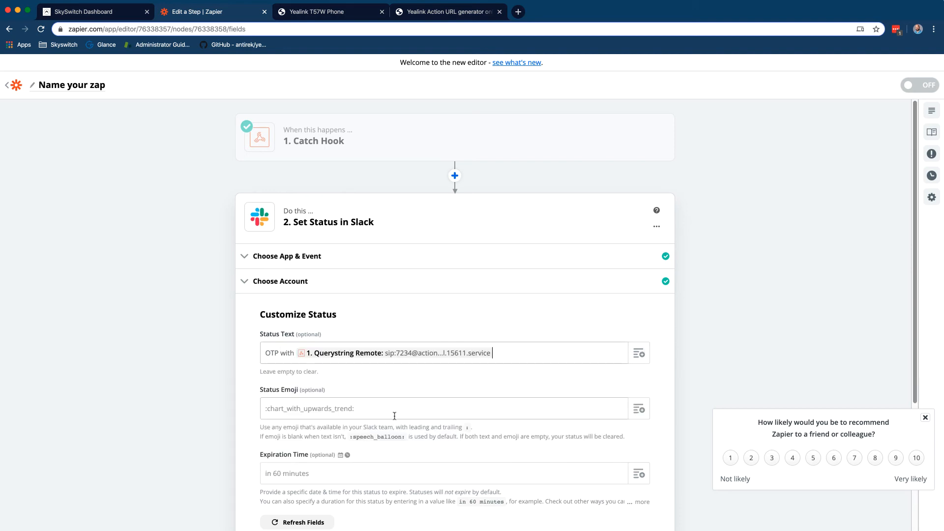
pyautogui.click(400, 406)
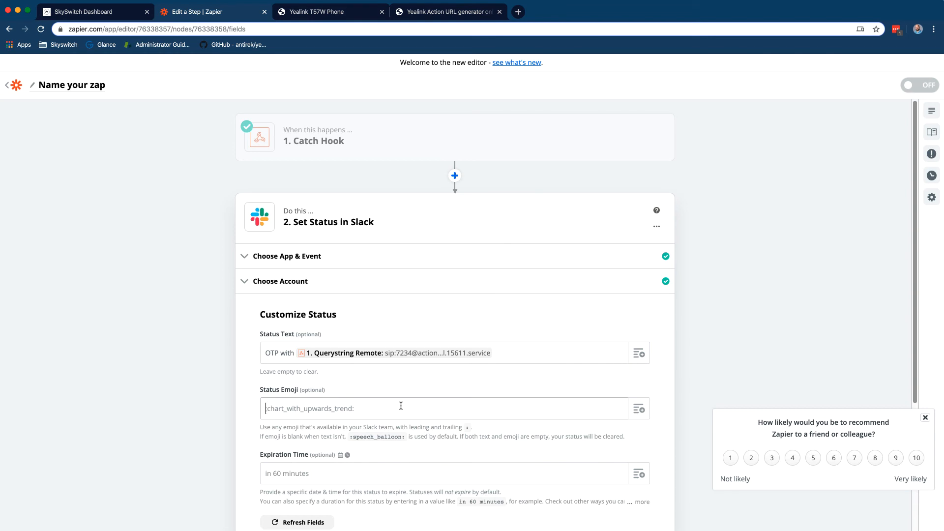
pyautogui.write(':telephone_receiver:')
pyautogui.scroll(-3, 506, 373)
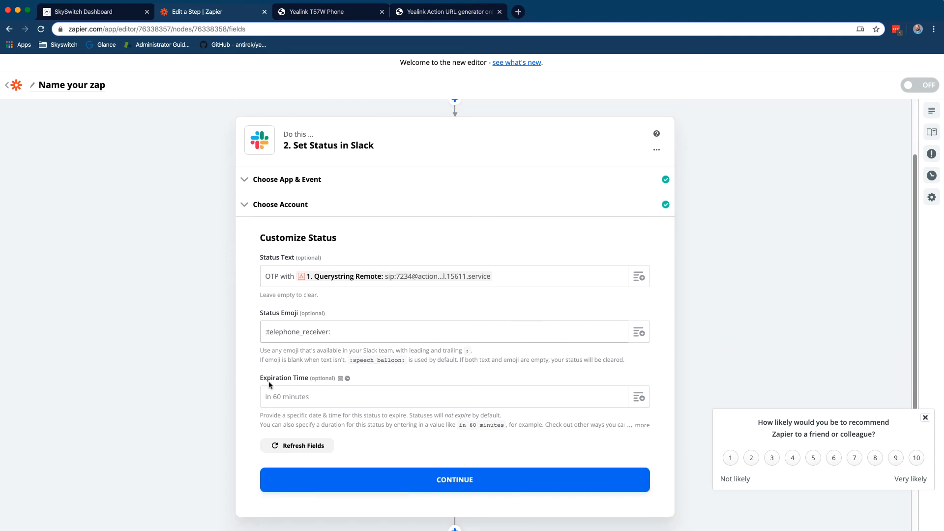
# Test the Slack Set Status step and confirm it succeeds
pyautogui.click(430, 485)
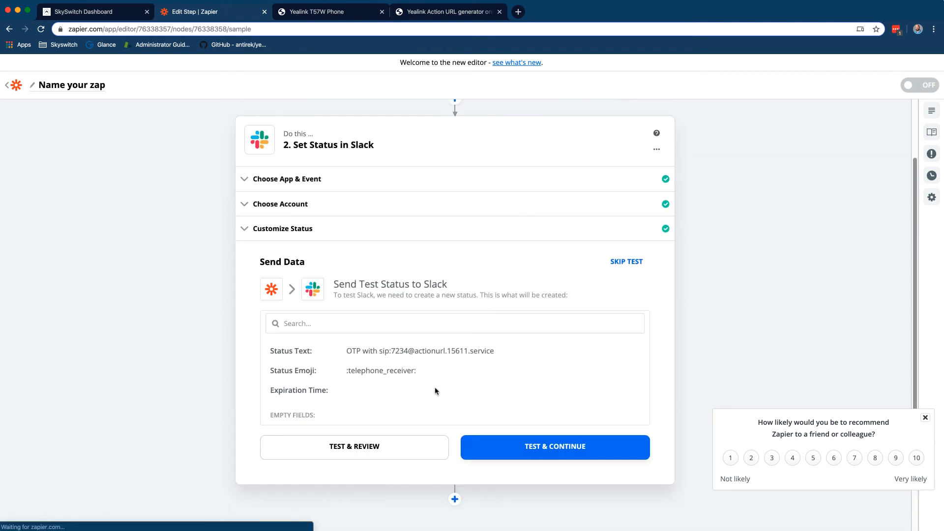
pyautogui.click(430, 442)
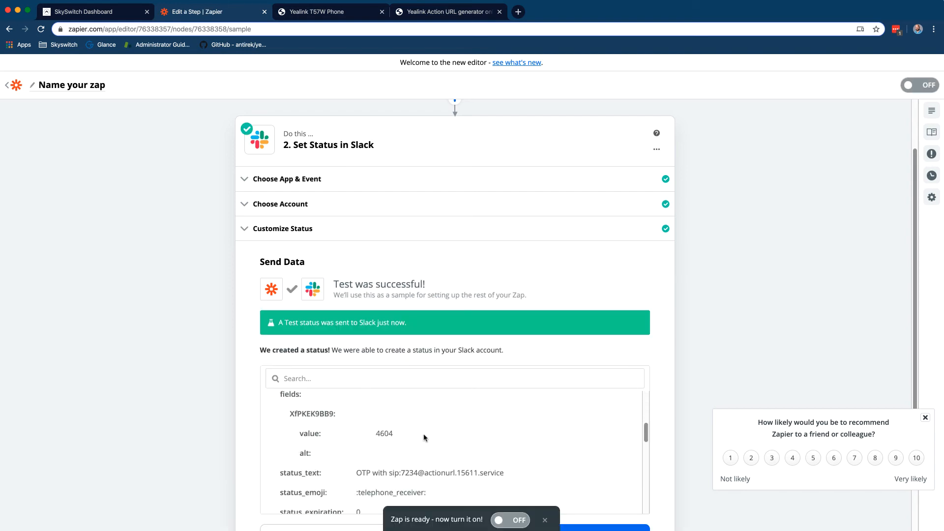
pyautogui.scroll(-5, 425, 437)
pyautogui.scroll(-3, 658, 389)
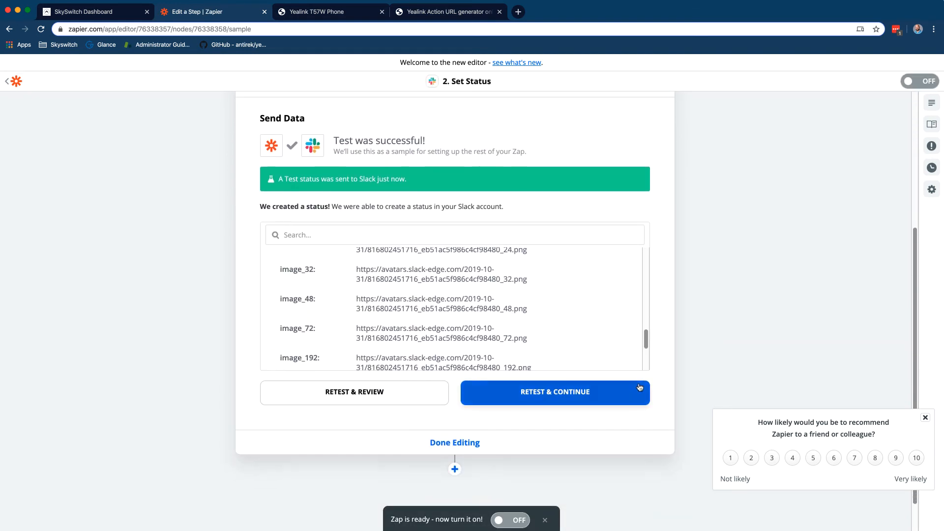
# Turn the Zap on, check the status in Slack, finish editing, and name the Zap 'Slack'
pyautogui.click(495, 524)
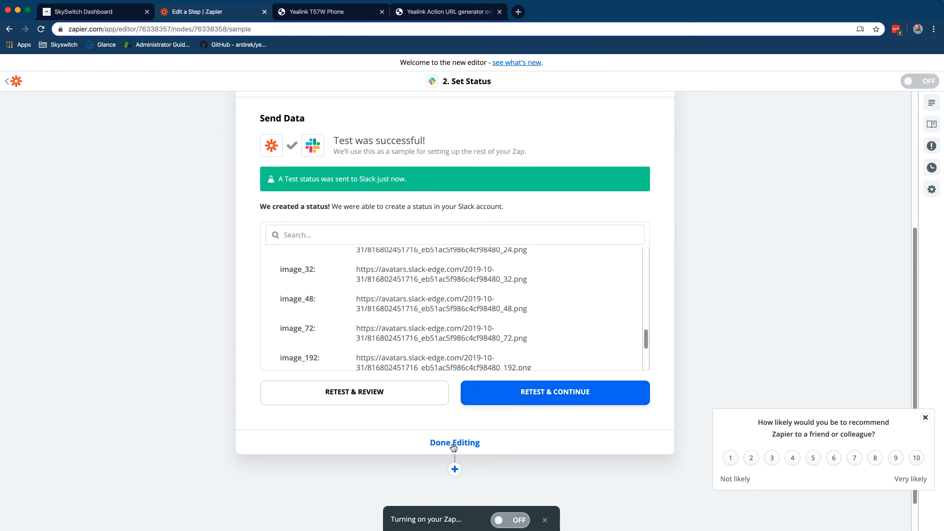
pyautogui.press('super+Tab')
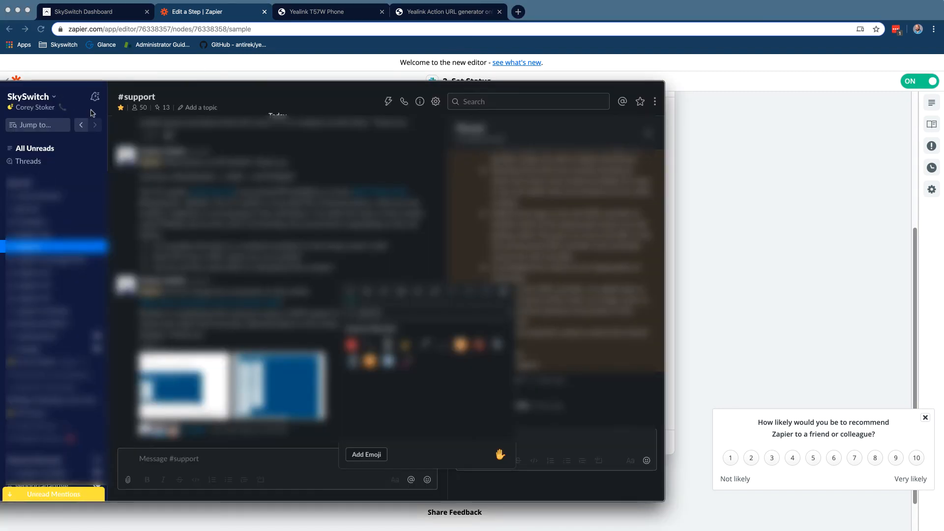
pyautogui.click(811, 237)
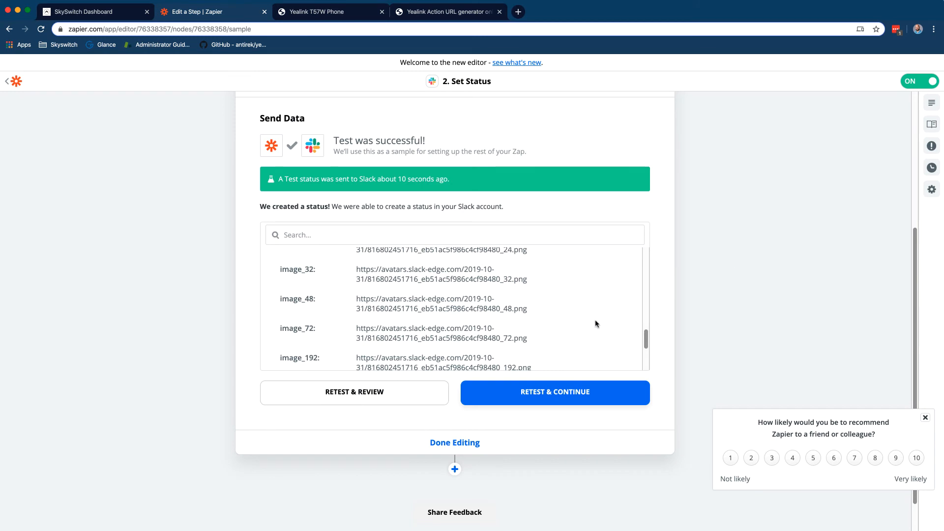
pyautogui.click(470, 441)
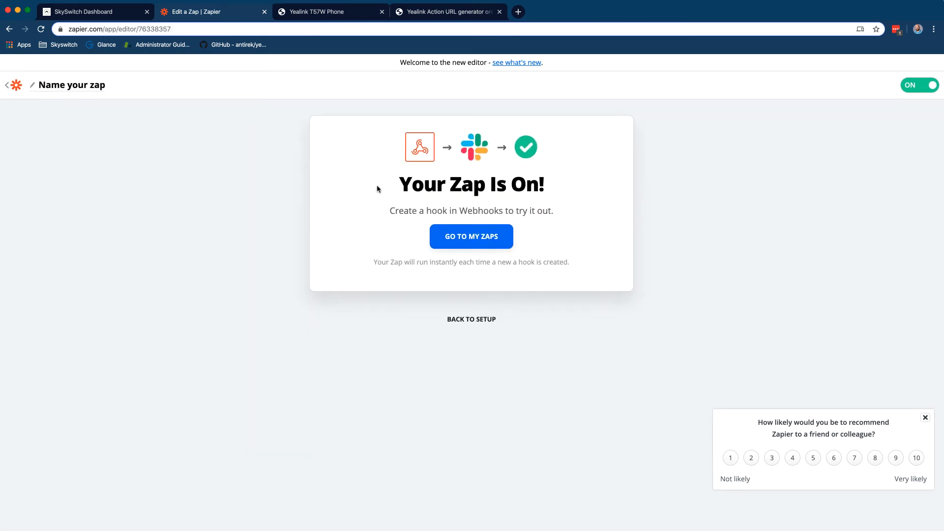
pyautogui.click(96, 88)
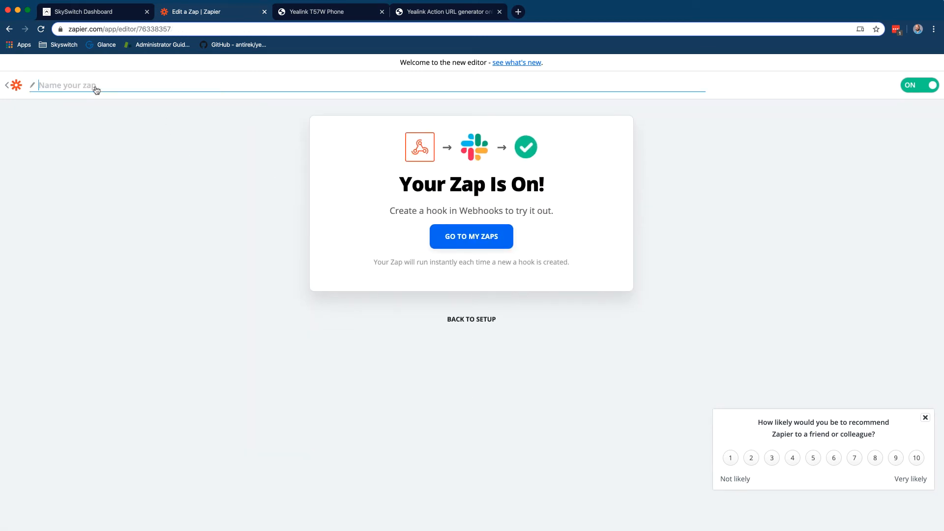
pyautogui.write('Slack OTP')
# Create a new Zap with a silent-mode Webhooks by Zapier Catch Hook trigger and copy its URL
pyautogui.click(8, 85)
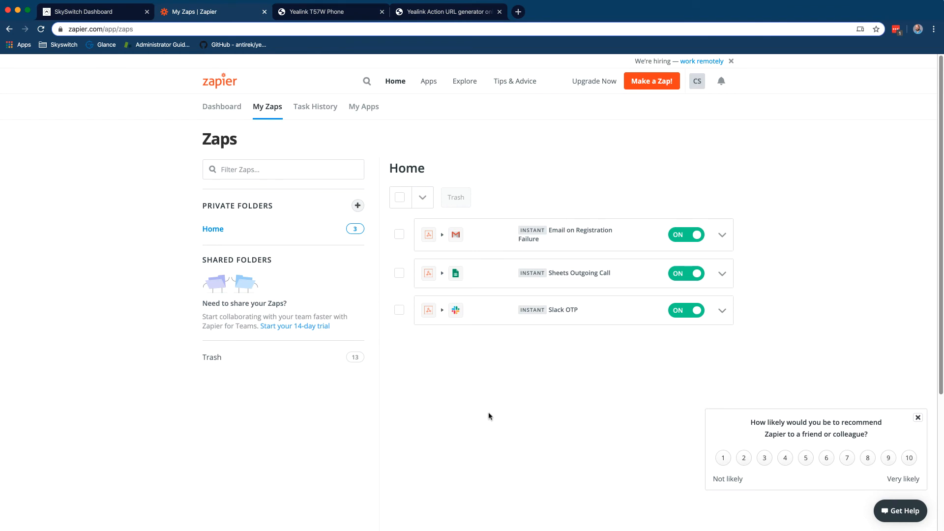
pyautogui.click(668, 89)
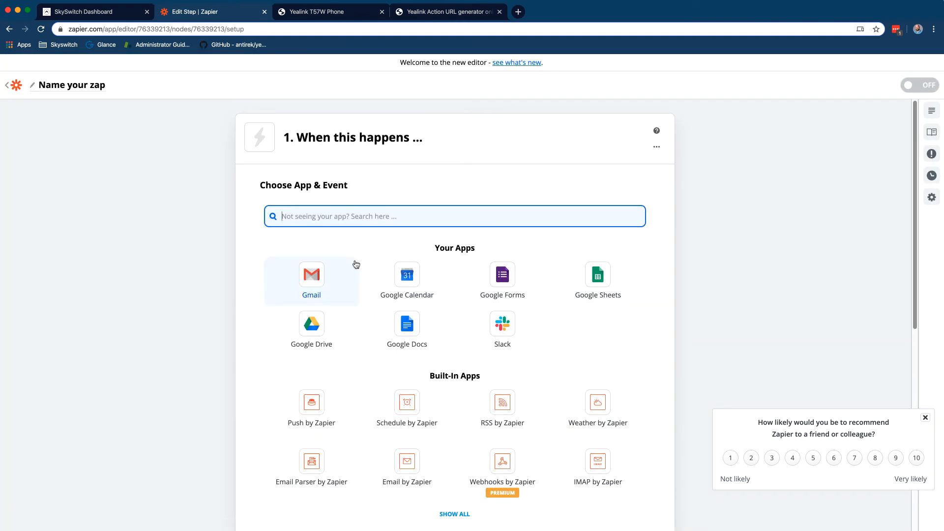
pyautogui.click(498, 460)
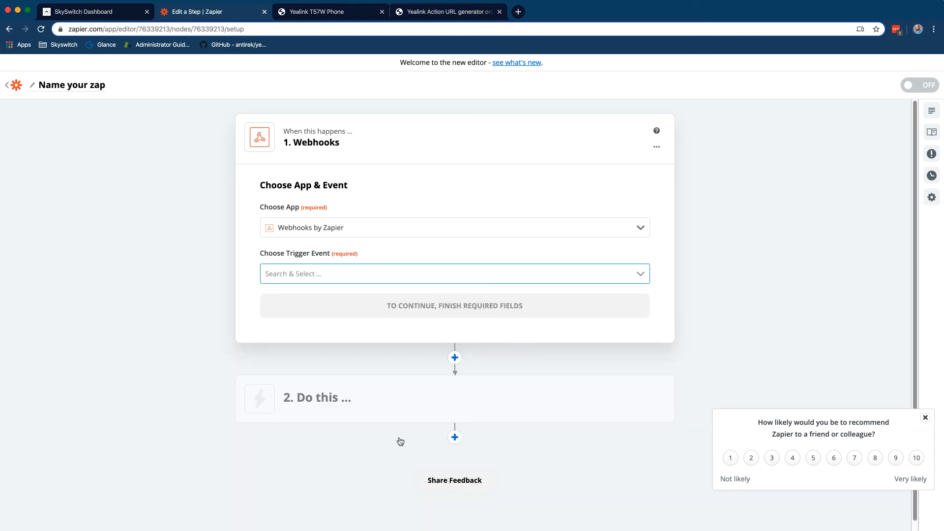
pyautogui.click(393, 276)
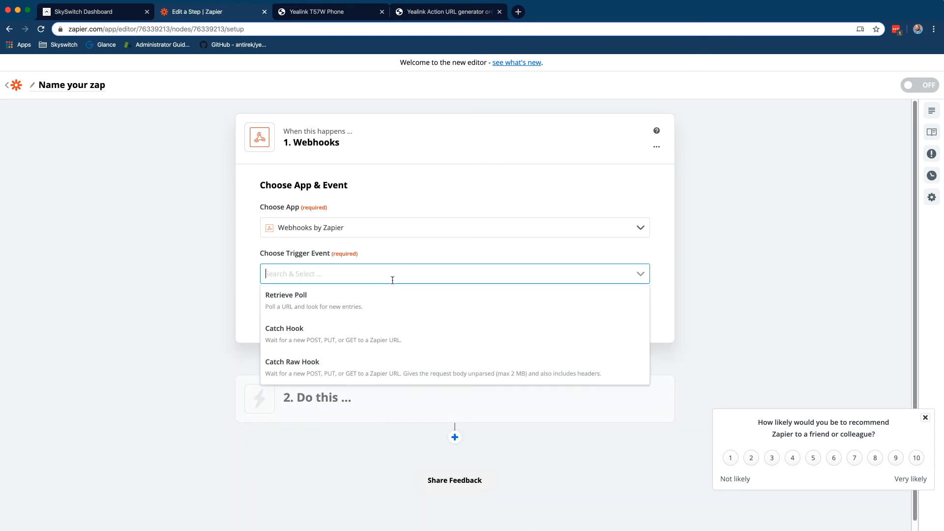
pyautogui.click(390, 337)
pyautogui.click(345, 315)
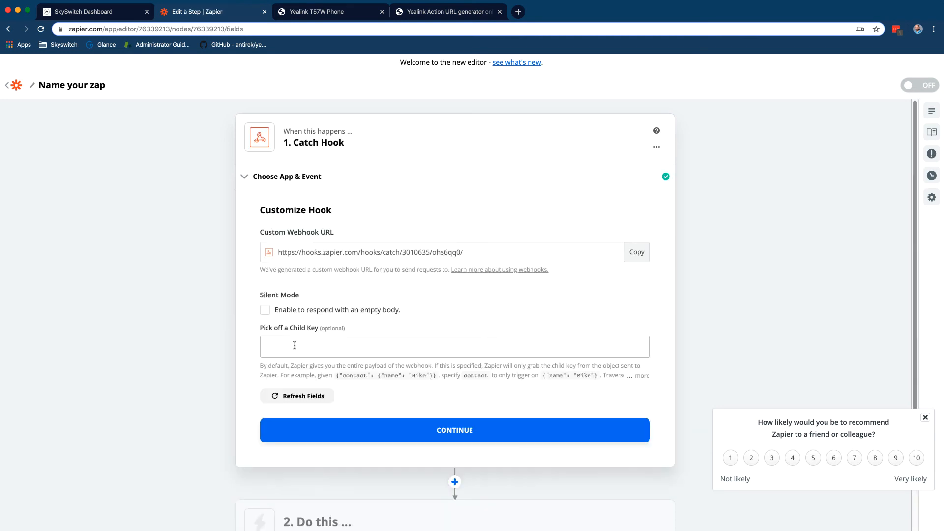
pyautogui.click(265, 310)
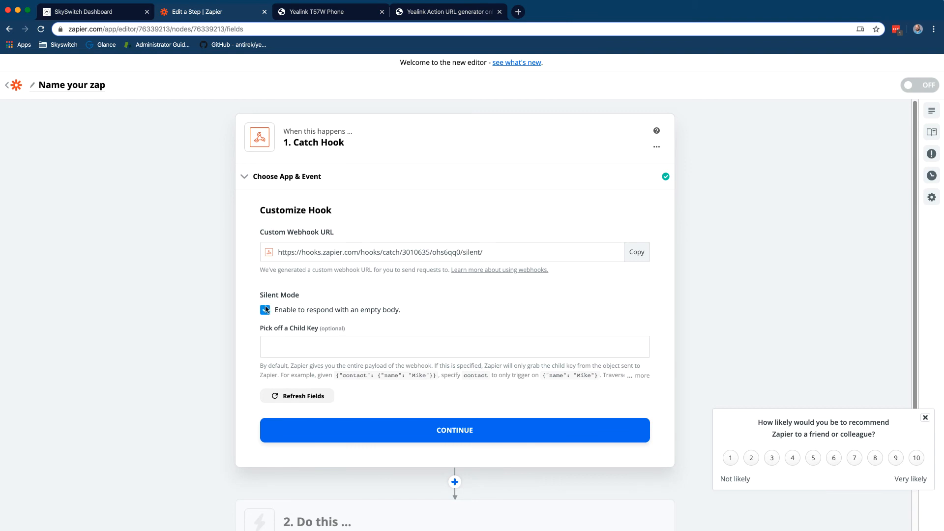
pyautogui.click(637, 252)
# Replace the generator's base url with the new silent Zapier hook and review the generated action URLs
pyautogui.click(444, 12)
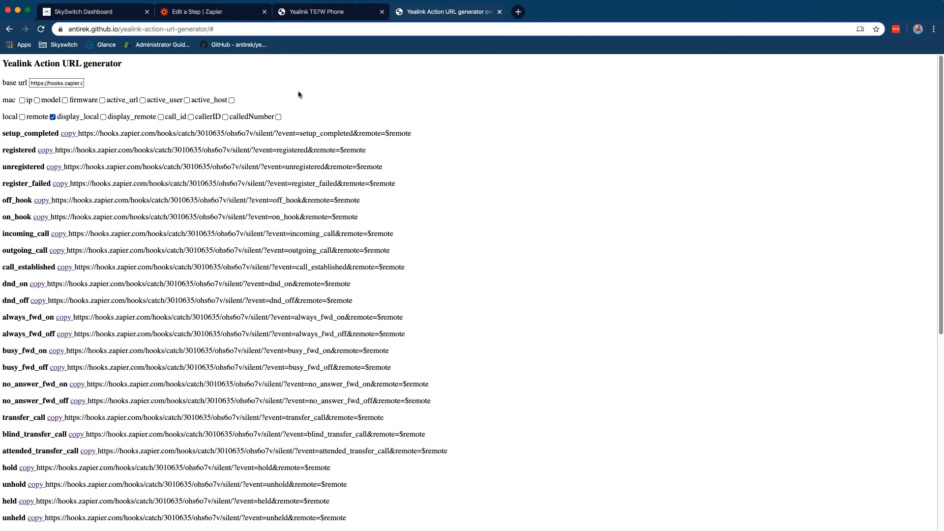
pyautogui.tripleClick(73, 82)
pyautogui.press('super+v')
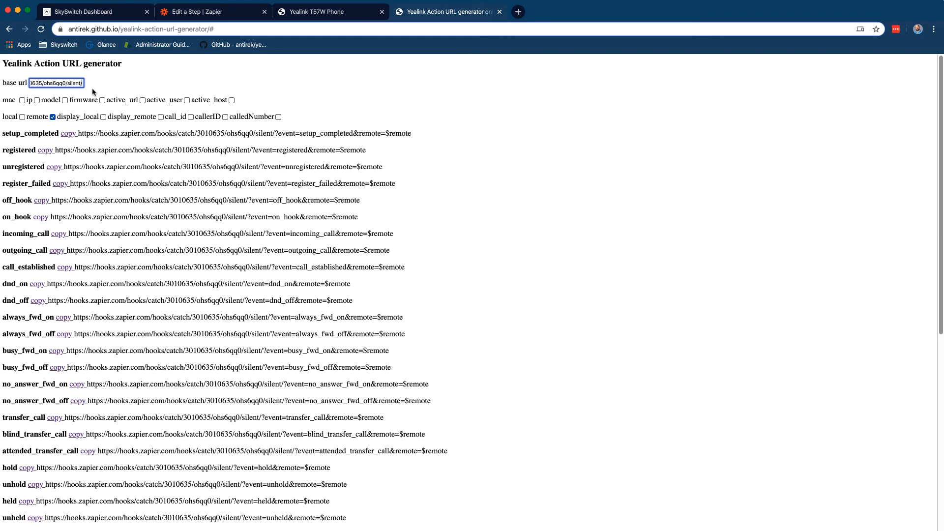
pyautogui.scroll(-7, 228, 325)
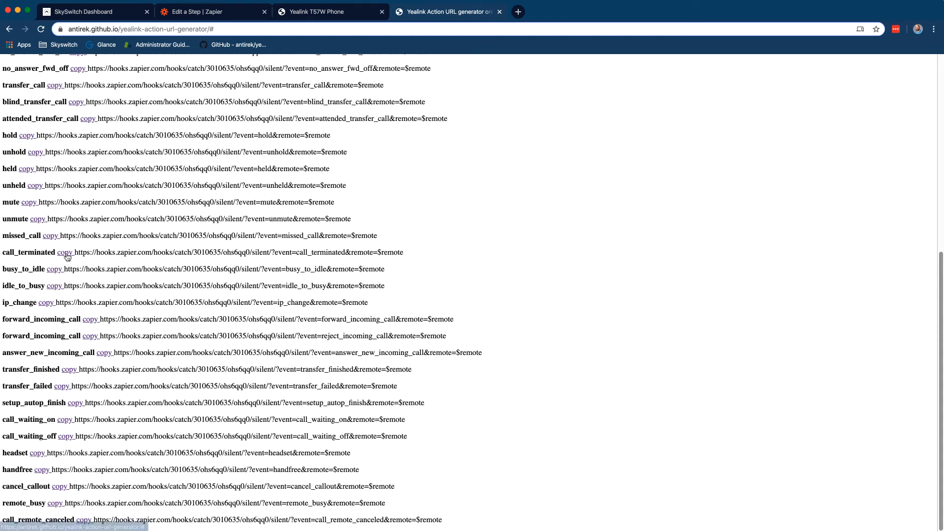
pyautogui.scroll(7, 270, 81)
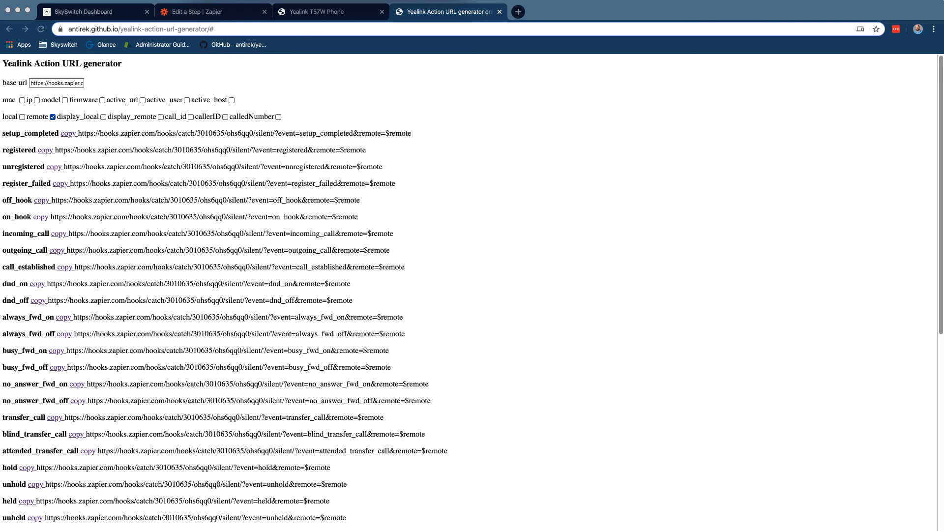
# Open the additional settings for the Yealink SIP-T57W phone in SkySwitch Dashboard
pyautogui.click(324, 121)
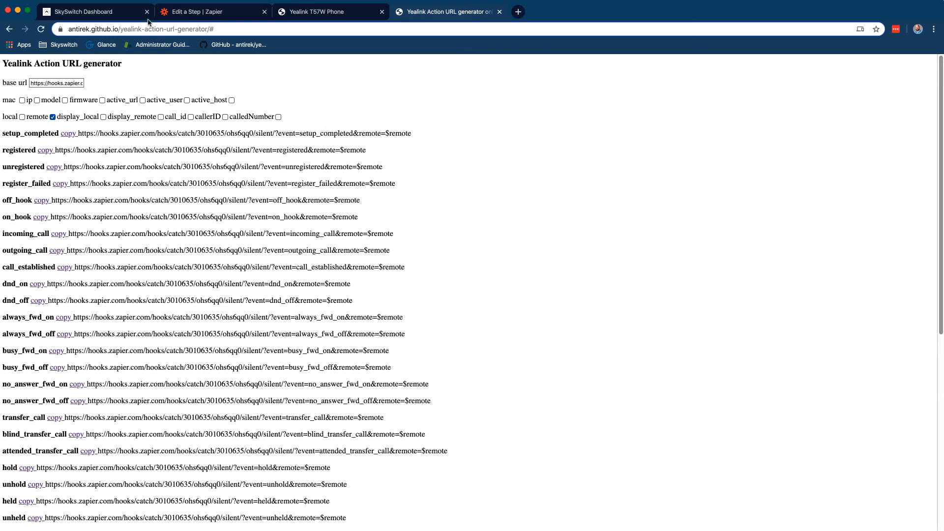
pyautogui.click(309, 13)
pyautogui.click(113, 9)
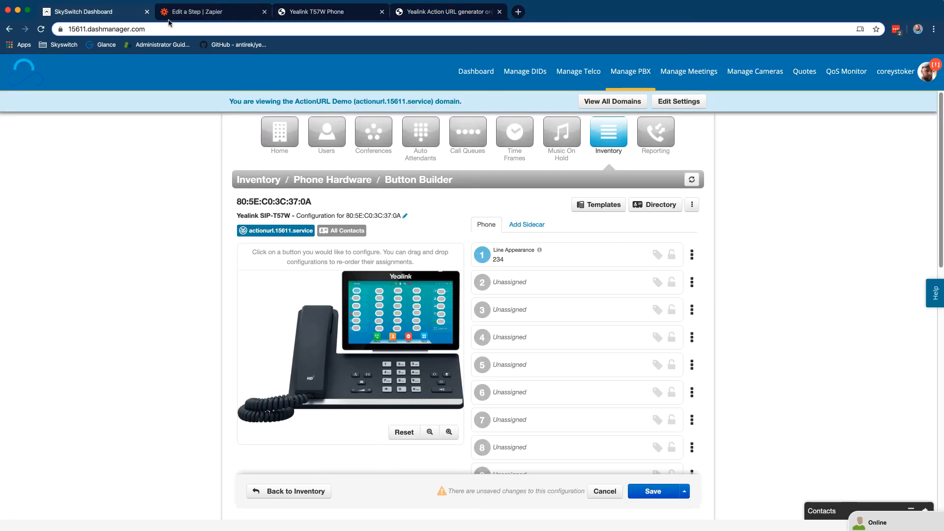
pyautogui.click(692, 205)
pyautogui.click(677, 224)
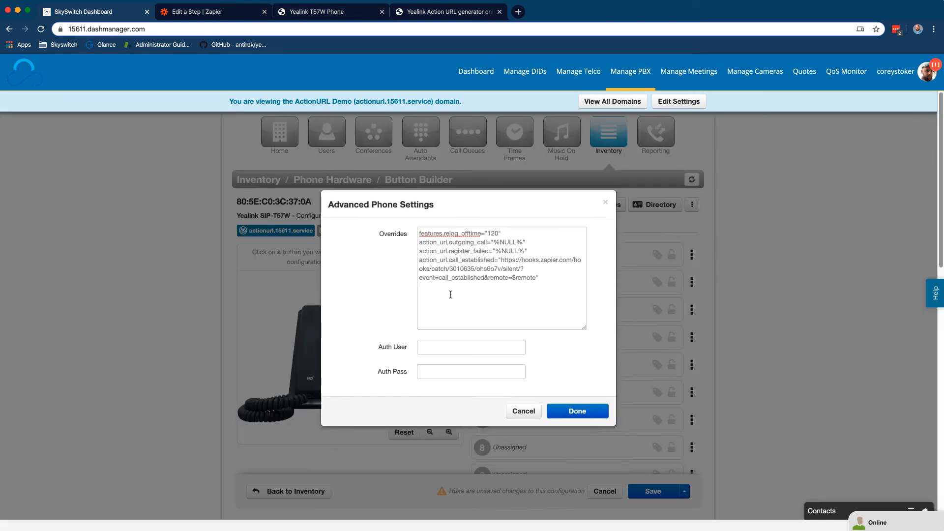
# Append the action_url.call_terminated override to the phone's overrides and save and apply the configuration
pyautogui.click(547, 289)
pyautogui.press('super+v')
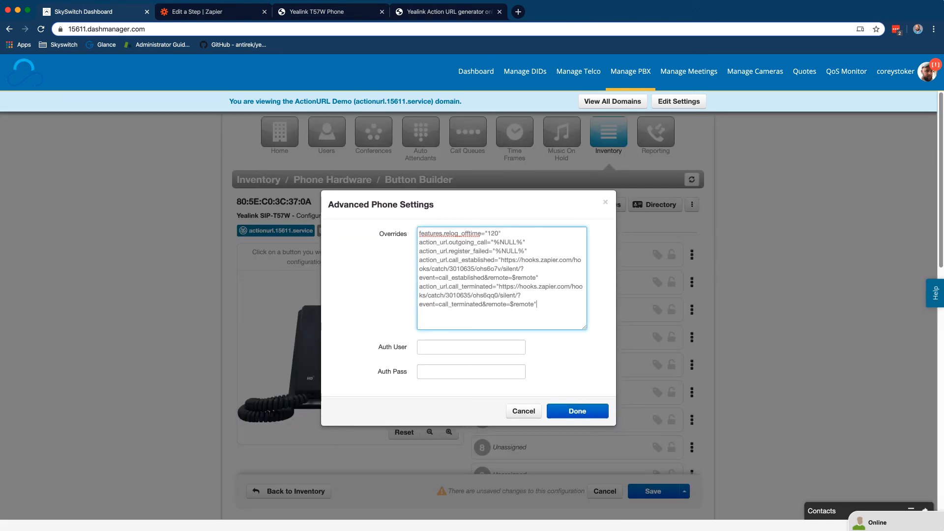
pyautogui.click(565, 410)
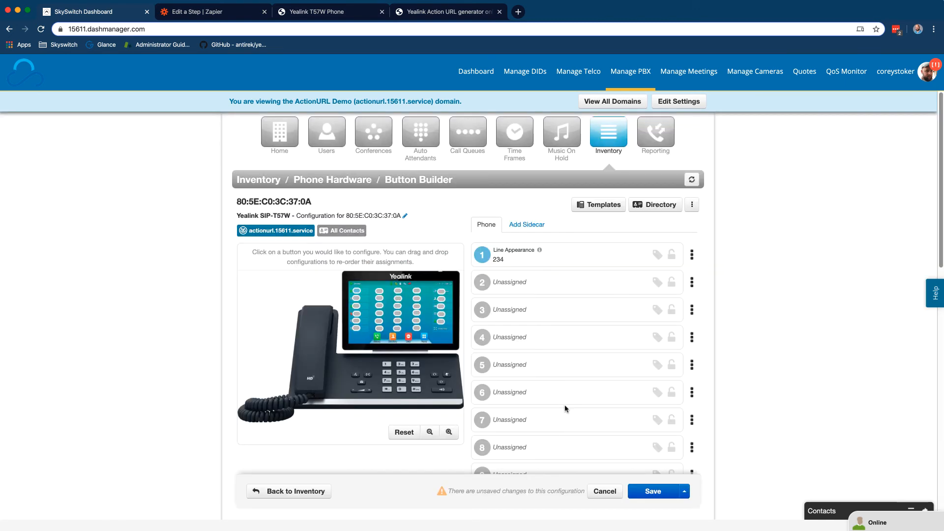
pyautogui.click(684, 490)
pyautogui.click(682, 475)
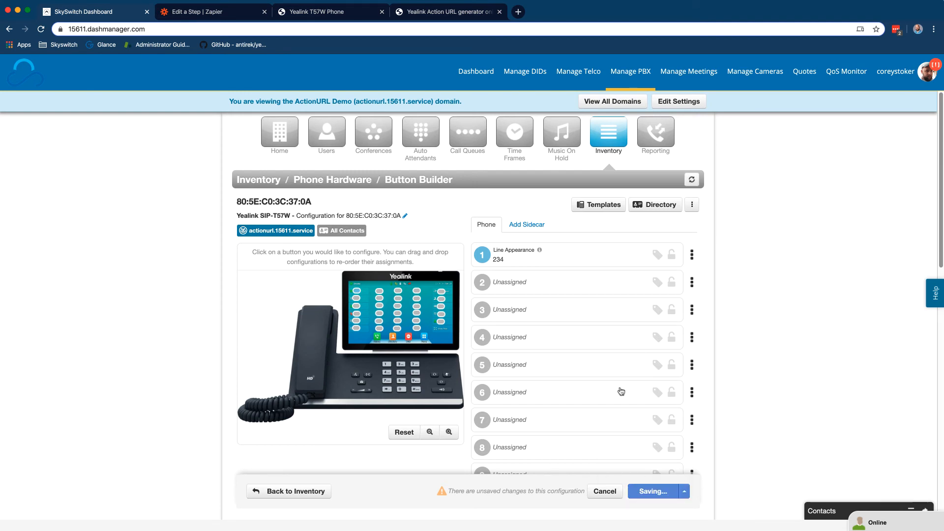
# Check the T57W's Action URL page for the hooks.zapier.com address, then return to the Zapier hook step
pyautogui.click(350, 14)
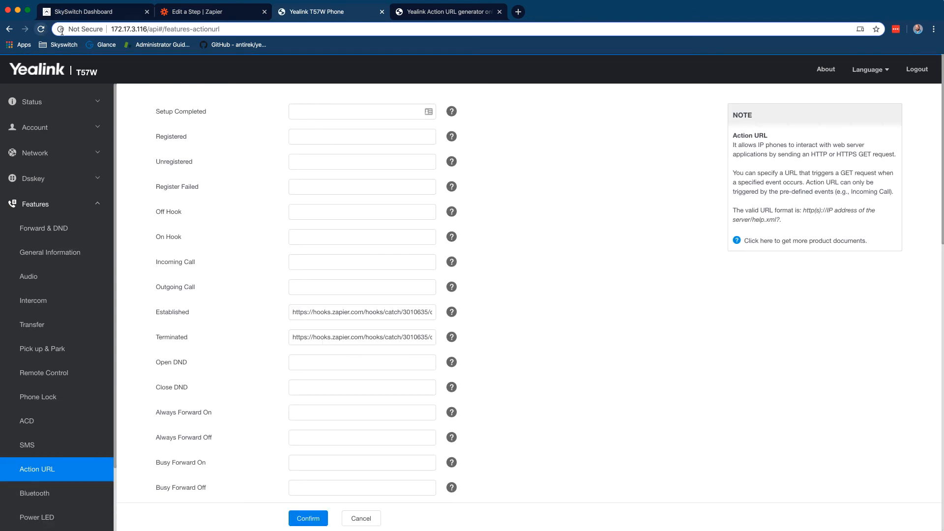
pyautogui.click(462, 17)
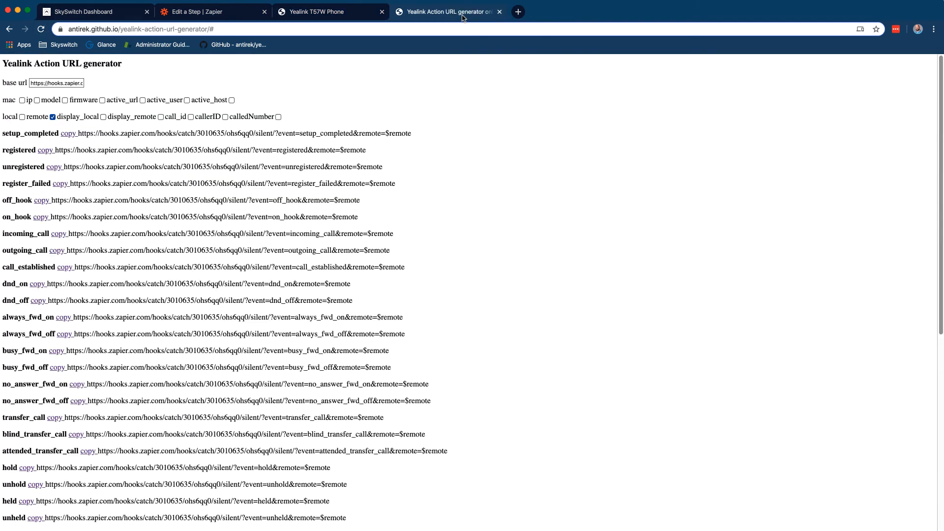
pyautogui.click(197, 11)
# Skip the hook test and choose Slack with the Set Status event for step two
pyautogui.click(441, 436)
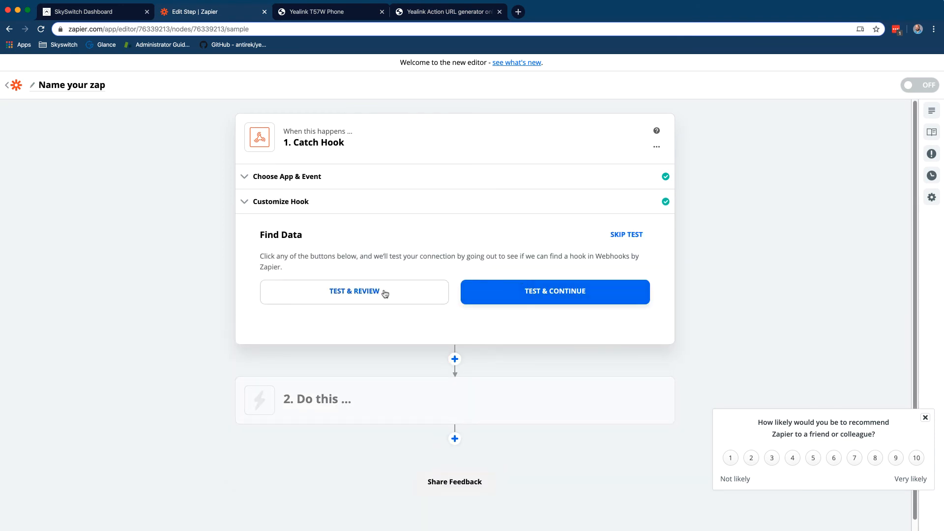
pyautogui.click(634, 235)
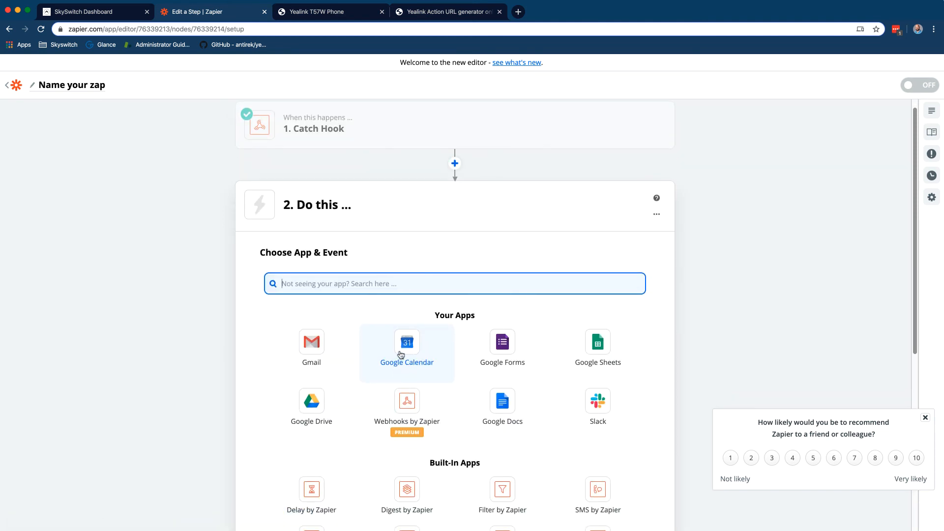
pyautogui.click(595, 409)
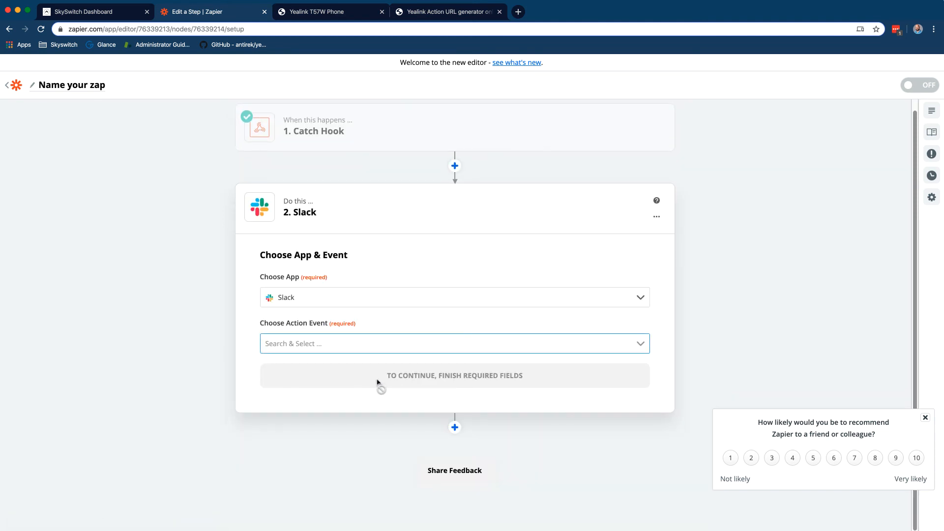
pyautogui.click(385, 348)
pyautogui.scroll(-1, 374, 393)
pyautogui.scroll(-4, 374, 394)
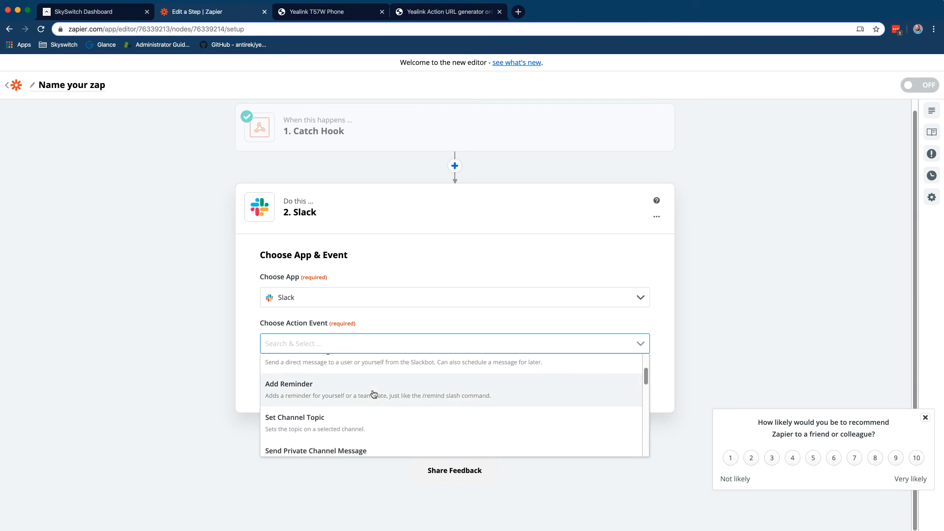
pyautogui.scroll(-4, 373, 394)
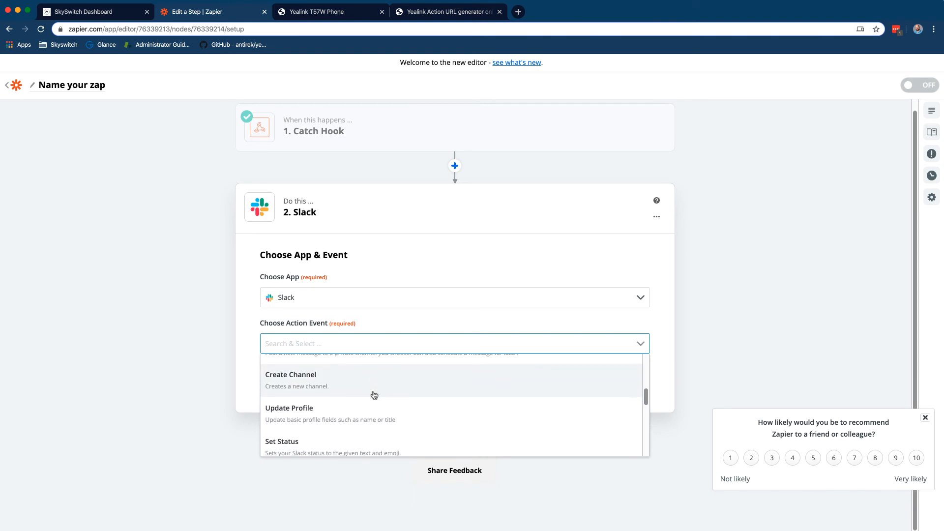
pyautogui.click(371, 411)
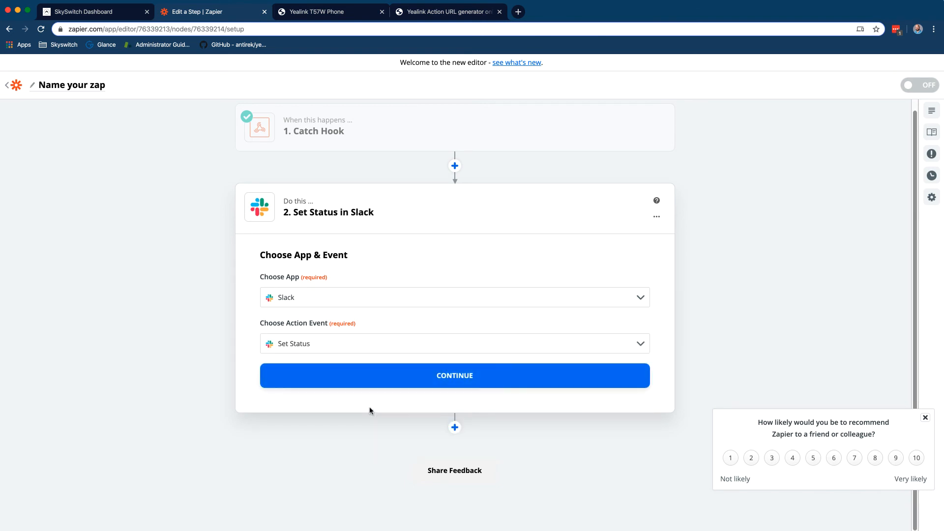
# Select the connected Slack account, leave the status fields empty, and send a test status
pyautogui.click(401, 380)
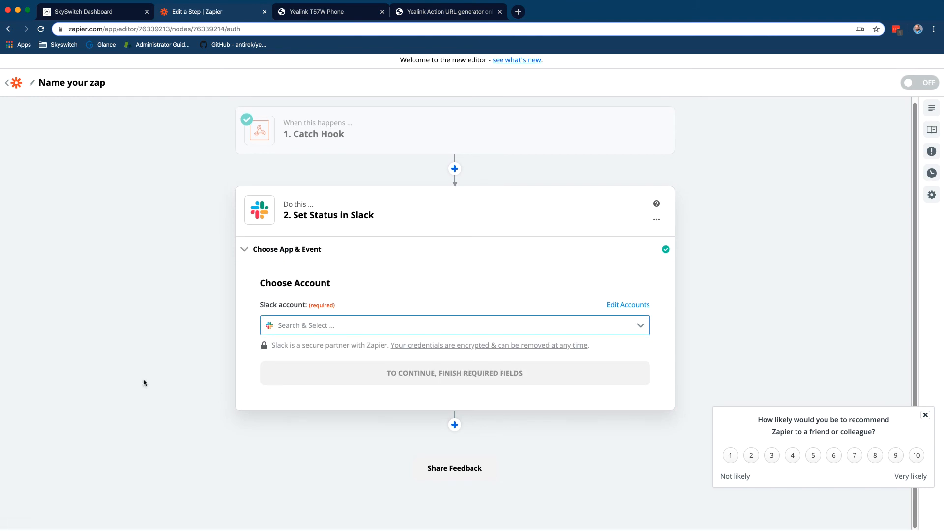
pyautogui.click(410, 328)
pyautogui.click(390, 356)
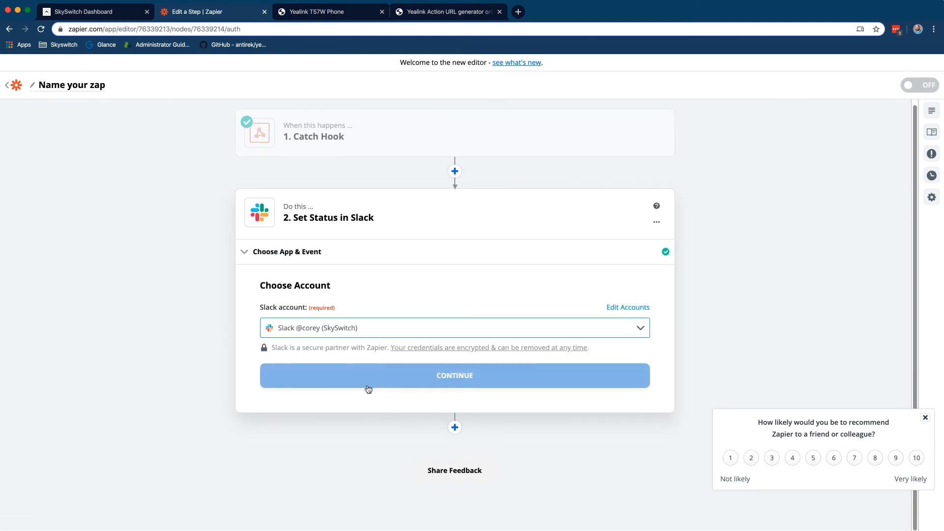
pyautogui.click(373, 382)
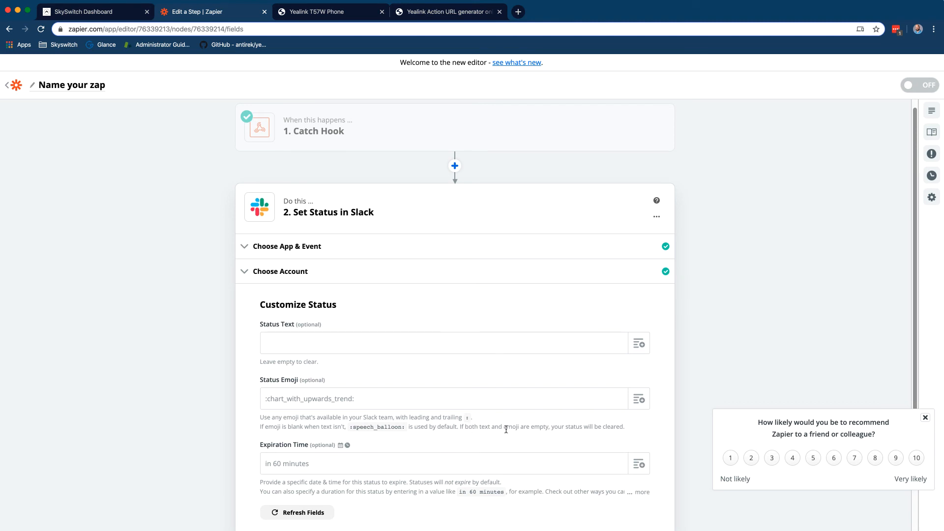
pyautogui.scroll(-1, 437, 425)
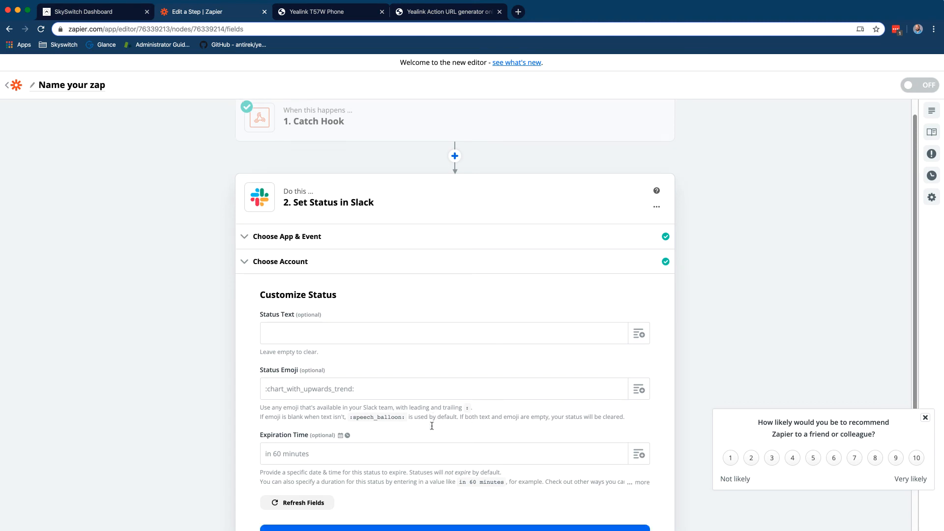
pyautogui.click(462, 520)
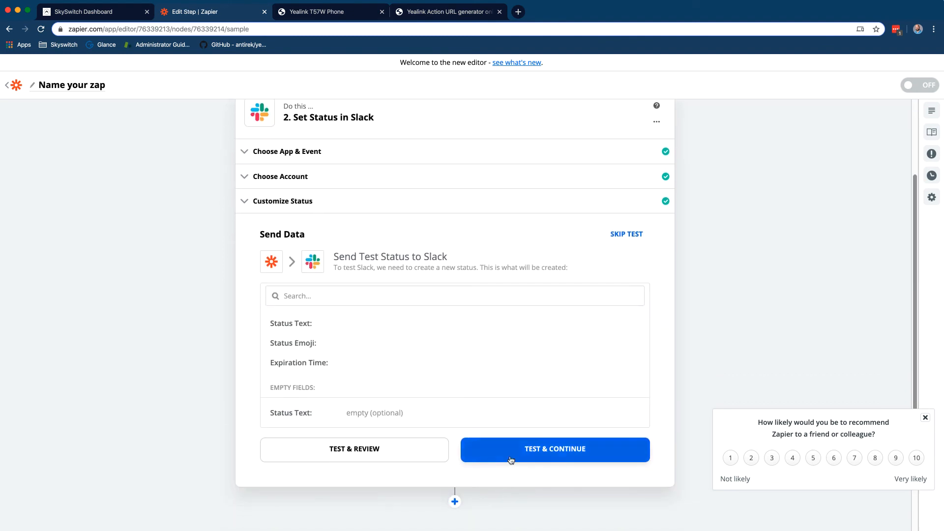
pyautogui.click(510, 451)
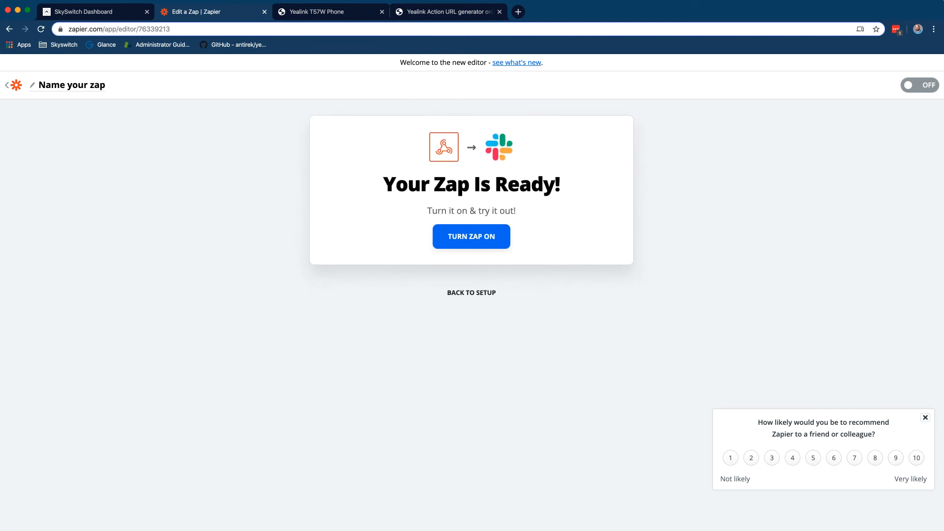
# Turn the zap on, rename it 'Slack Off the phone', and return to My Zaps
pyautogui.click(483, 243)
pyautogui.click(86, 90)
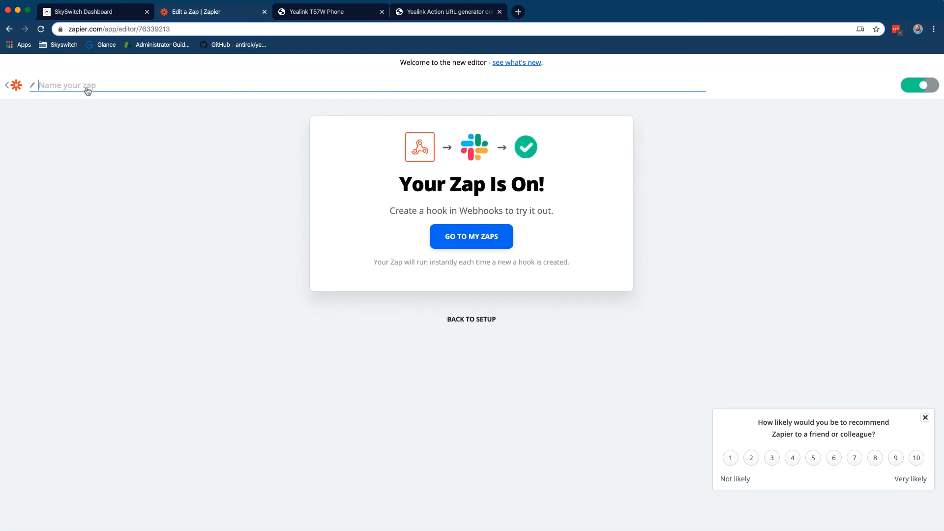
pyautogui.write('Slack')
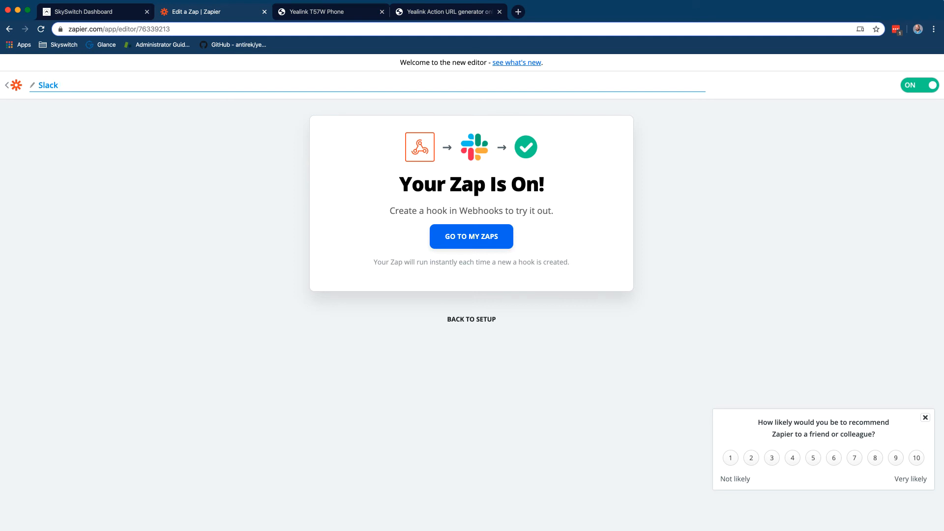
pyautogui.write(' Off the phone')
pyautogui.press('Return')
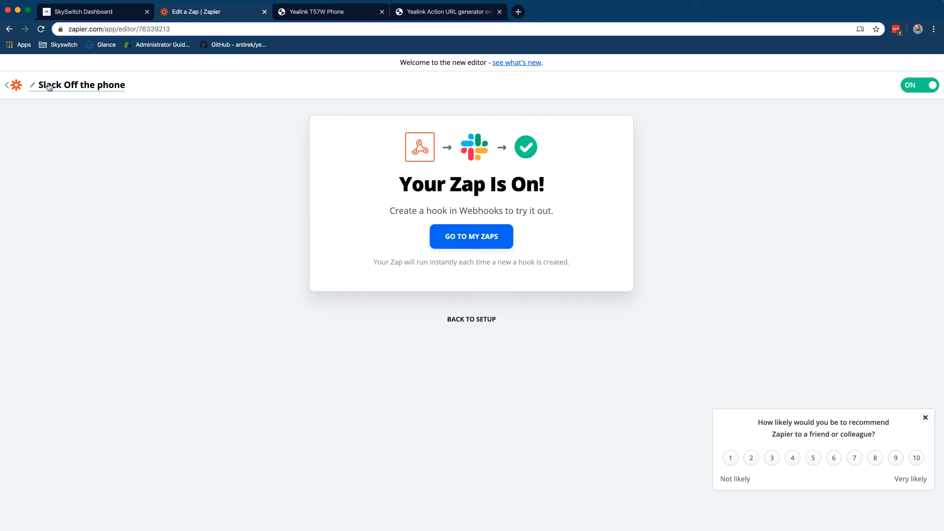
pyautogui.click(7, 85)
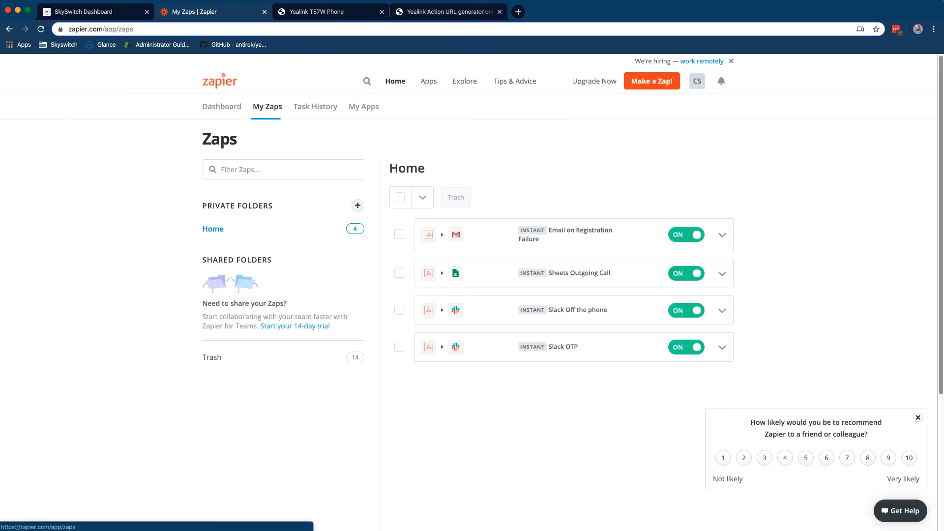
pyautogui.press('super+Tab')
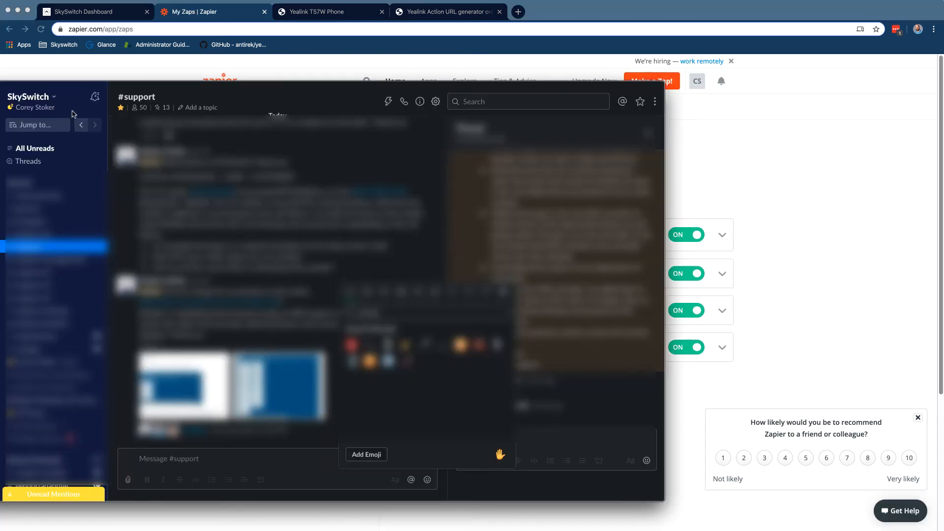
# Check the #support channel in Slack, dismiss the emoji picker, and bring the Zapier zaps list back
pyautogui.click(732, 170)
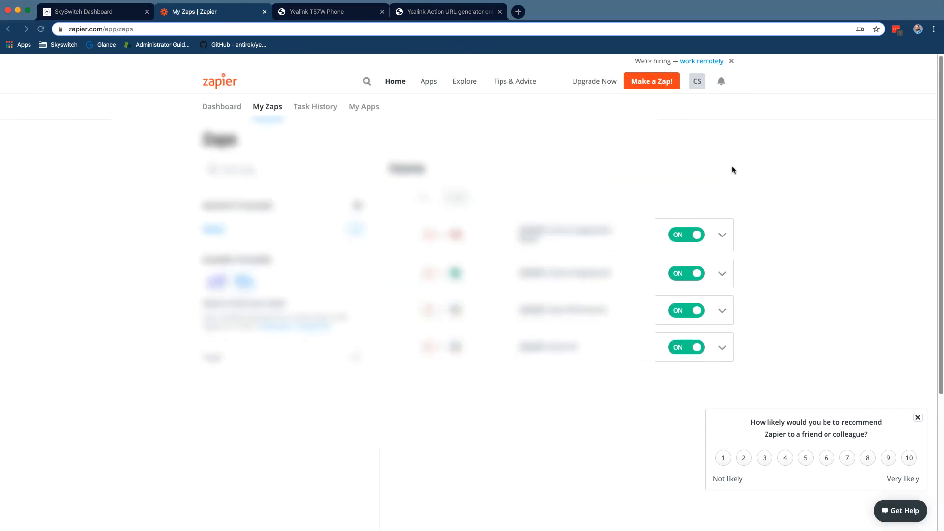
pyautogui.press('super+Tab')
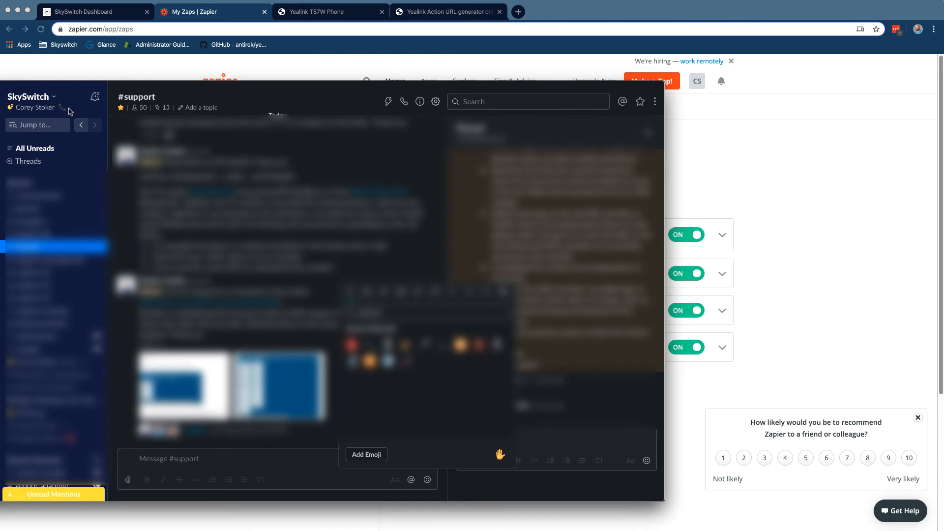
pyautogui.press('Escape')
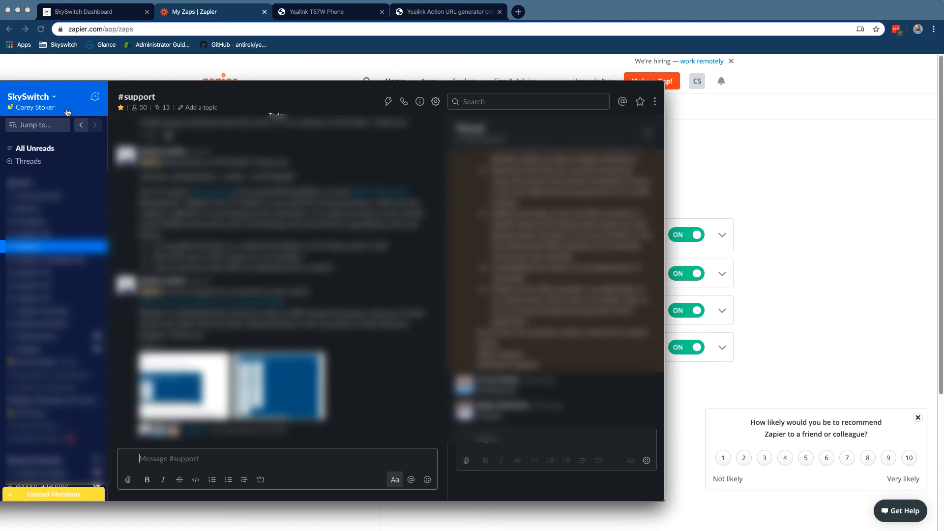
pyautogui.click(732, 163)
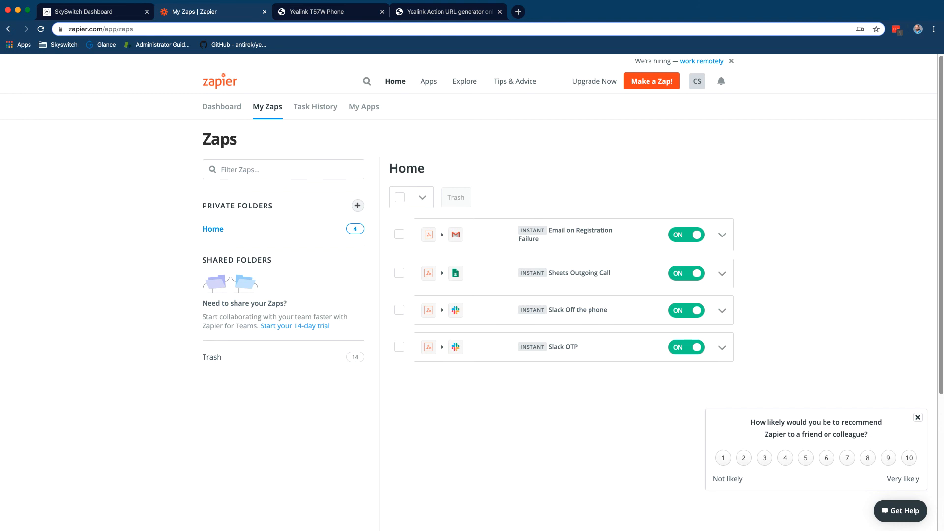
# Bring the Wireshark capture 97.84.0.95_17_42_33.pcap forward and centre its window
pyautogui.press('super+Tab')
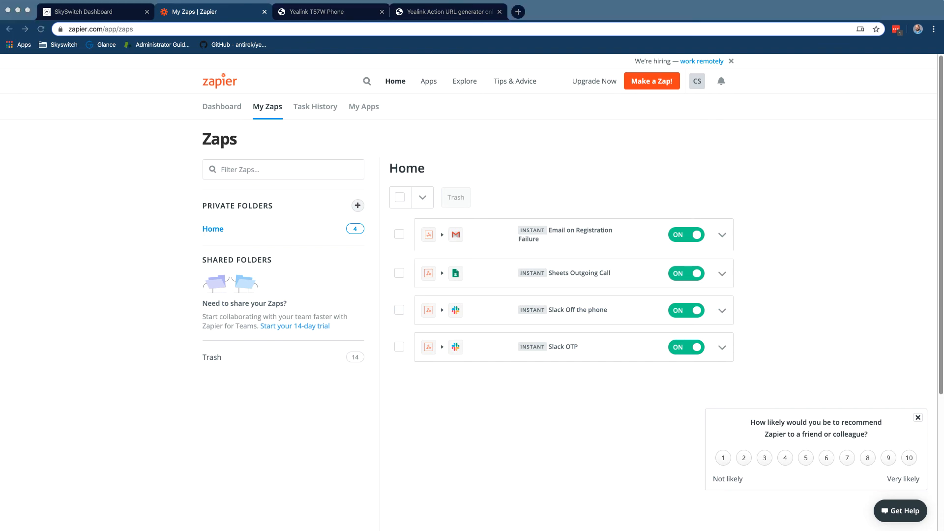
pyautogui.moveTo(904, 163); pyautogui.dragTo(503, 77)
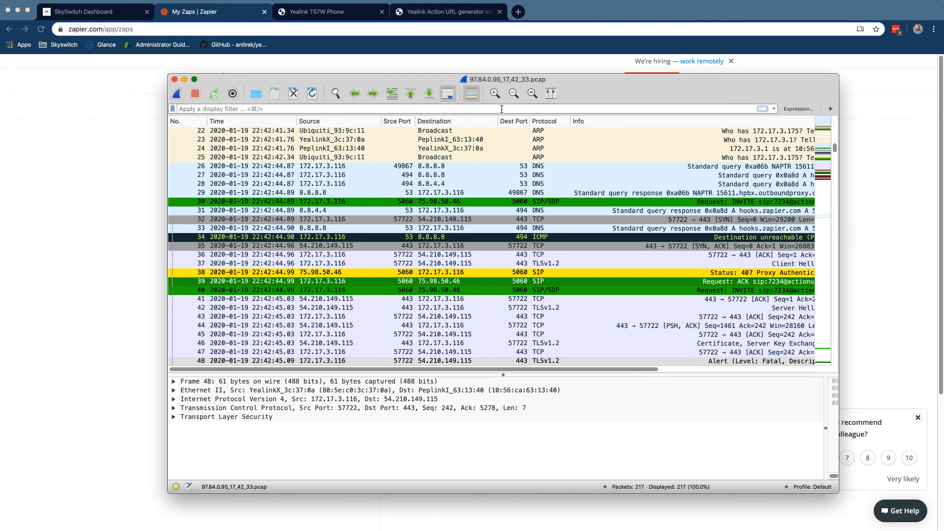
# Filter the capture to dns and inspect packet 33, the hooks.zapier.com DNS response
pyautogui.write('dns')
pyautogui.press('Return')
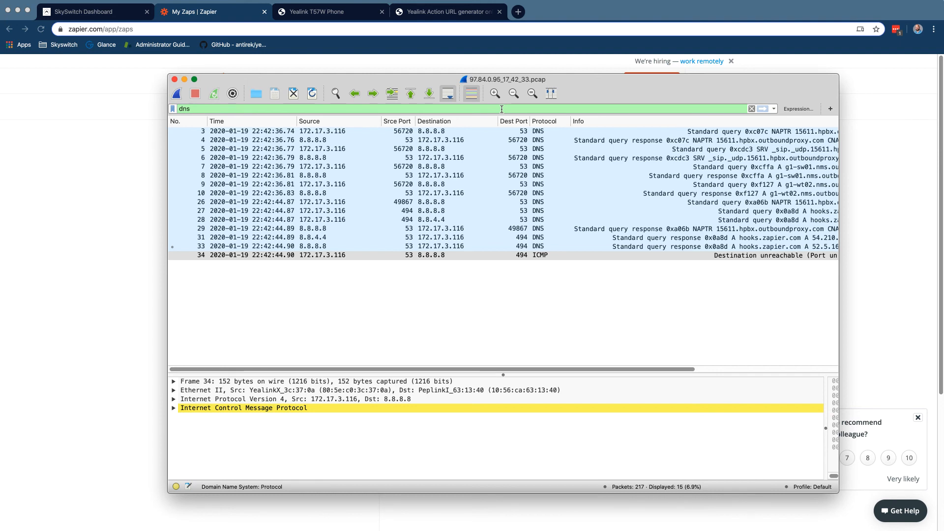
pyautogui.click(660, 247)
pyautogui.hscroll(3, 661, 248)
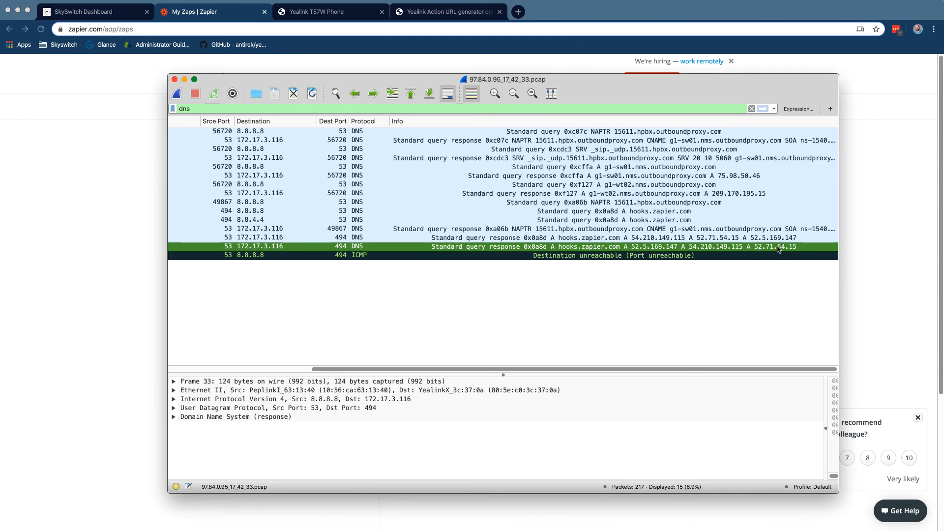
pyautogui.hscroll(-5, 515, 171)
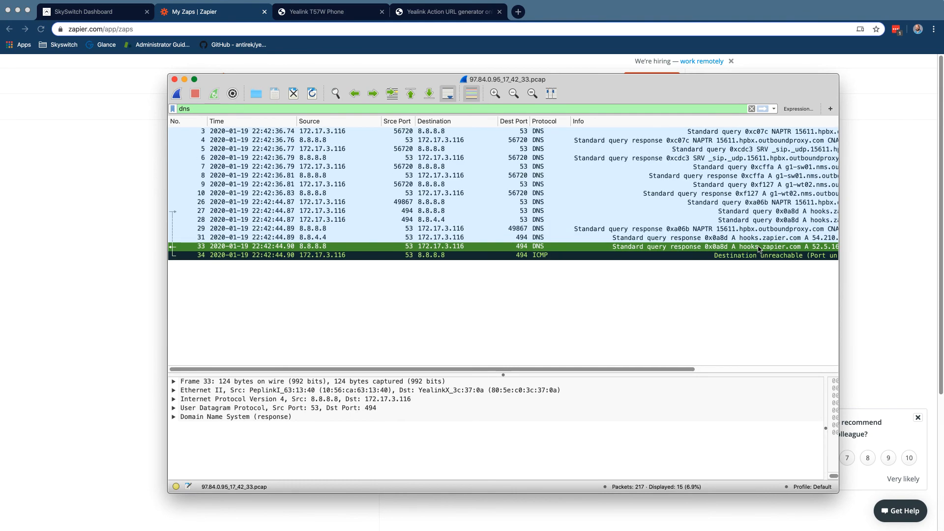
pyautogui.click(519, 109)
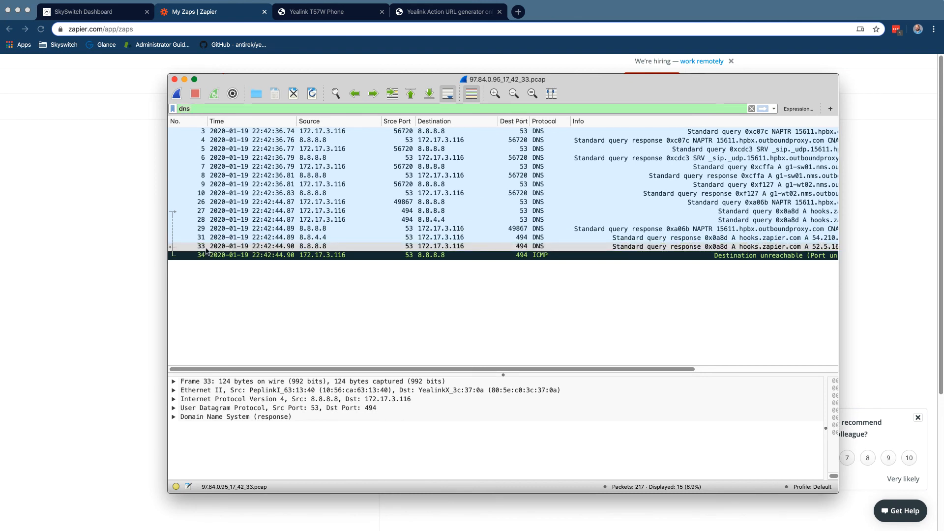
pyautogui.hscroll(2, 205, 250)
pyautogui.hscroll(-2, 198, 249)
# Clear the filter to list all 217 packets and inspect packet 35, the SYN-ACK from 54.210.149.115
pyautogui.press('BackSpace')
pyautogui.press('BackSpace')
pyautogui.press('BackSpace')
pyautogui.press('Return')
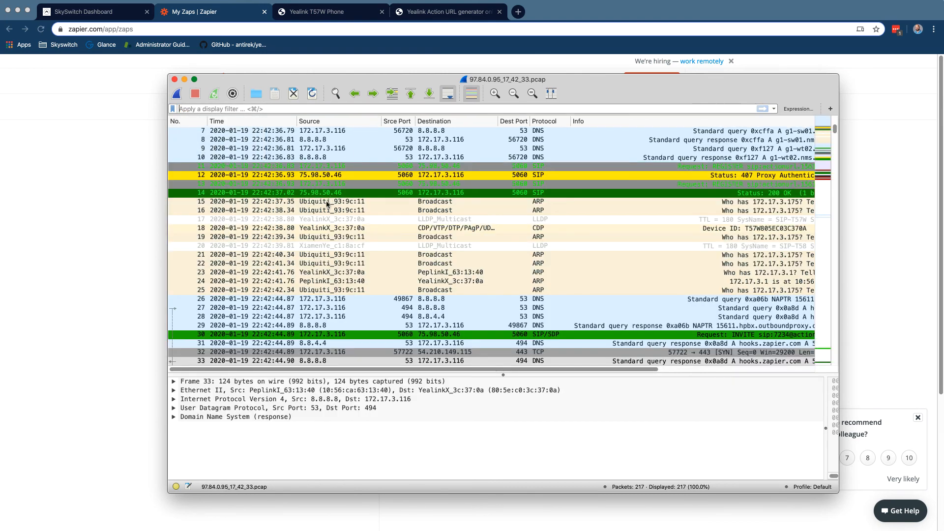
pyautogui.scroll(-5, 327, 205)
pyautogui.scroll(-1, 315, 315)
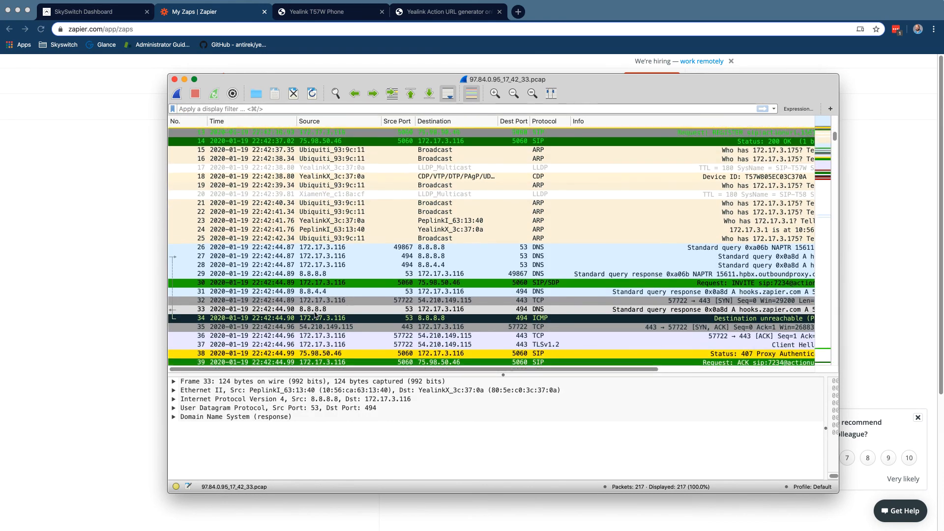
pyautogui.scroll(-2, 316, 315)
pyautogui.hscroll(5, 443, 319)
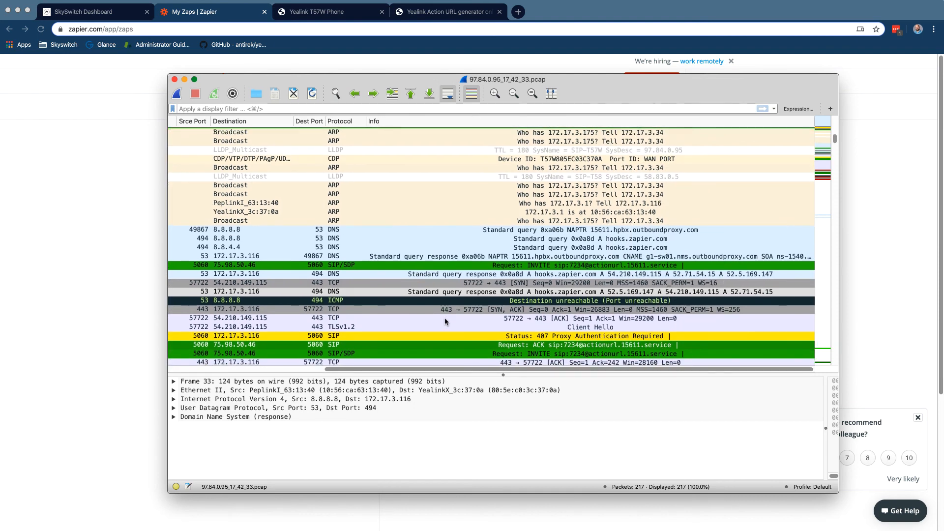
pyautogui.hscroll(-1, 445, 317)
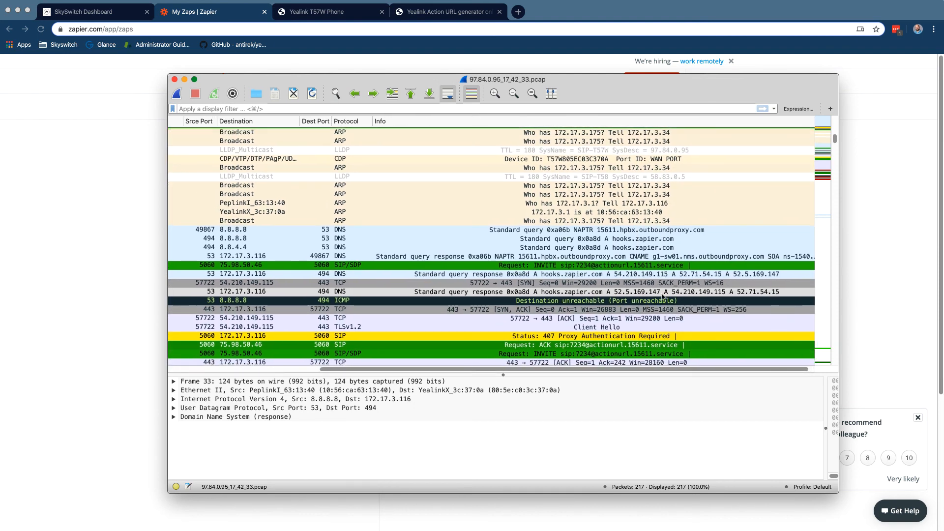
pyautogui.hscroll(-6, 337, 319)
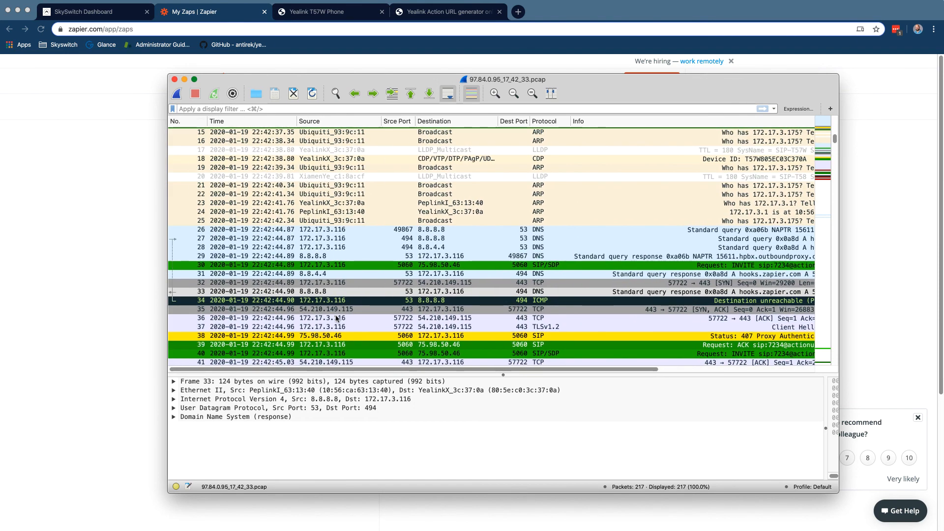
pyautogui.click(320, 310)
pyautogui.hscroll(1, 319, 312)
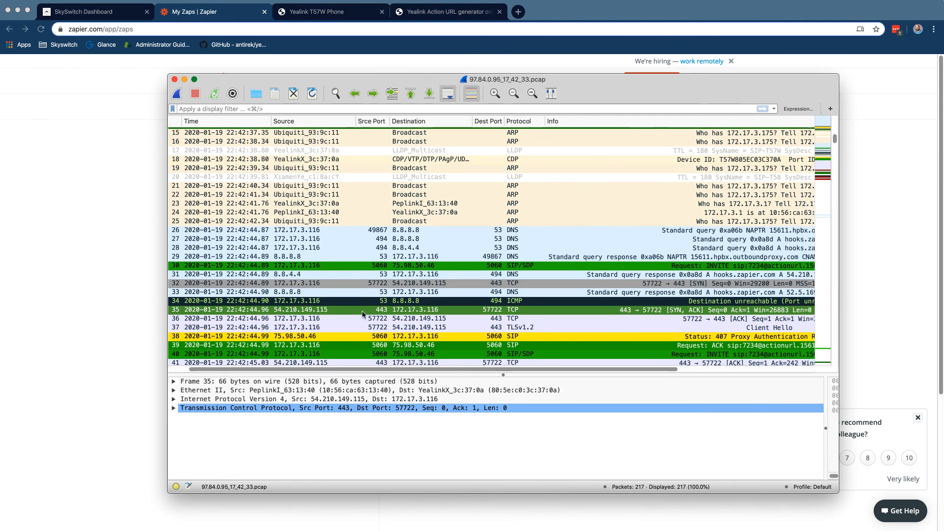
pyautogui.hscroll(8, 366, 314)
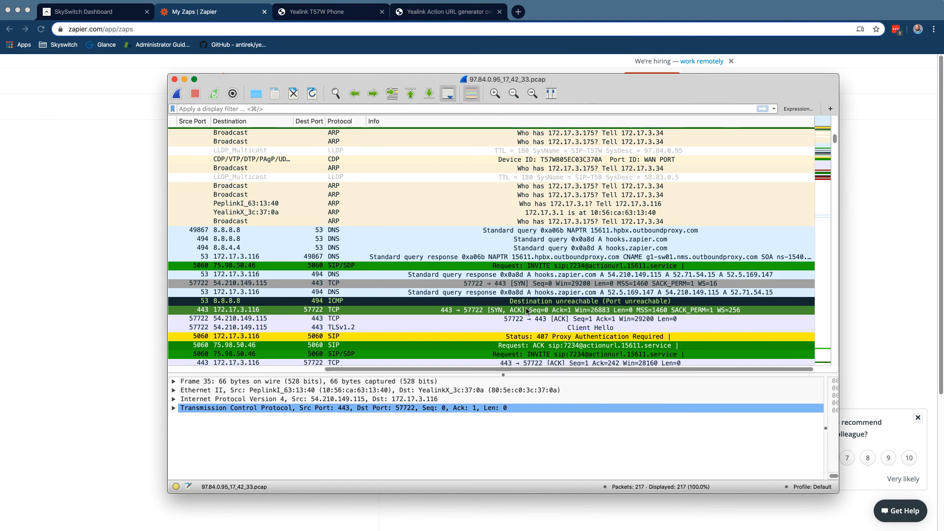
pyautogui.hscroll(-5, 527, 311)
# Apply a TCP conversation filter on packet 35 to isolate the exchange with 54.210.149.115
pyautogui.rightClick(526, 311)
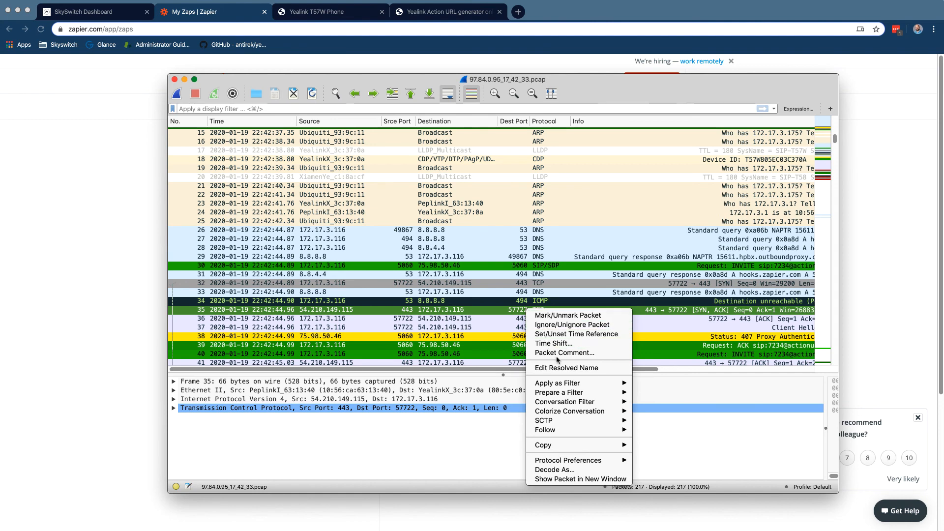
pyautogui.moveTo(564, 403)
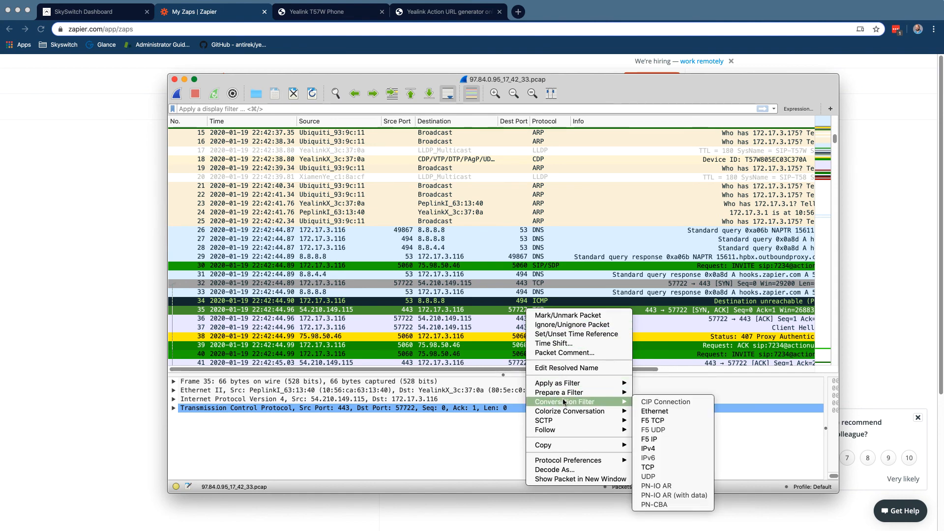
pyautogui.click(654, 464)
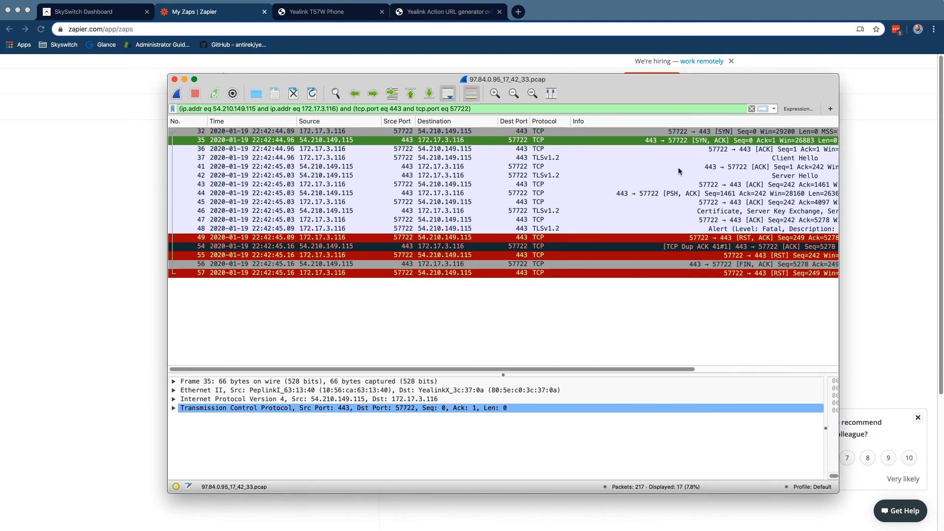
pyautogui.hscroll(5, 678, 171)
pyautogui.hscroll(-10, 678, 170)
# Inspect packet 48, the fatal Unknown CA TLS alert
pyautogui.hscroll(2, 630, 154)
pyautogui.hscroll(4, 630, 158)
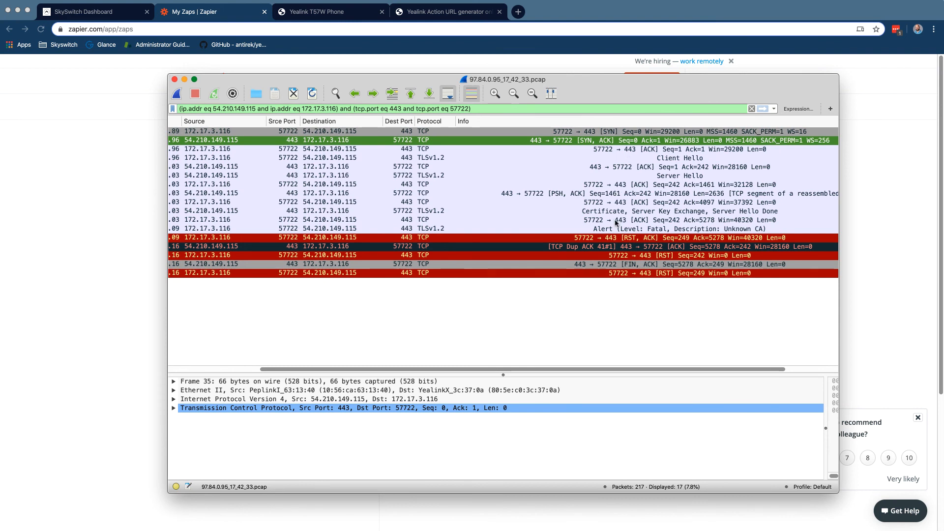
pyautogui.click(532, 230)
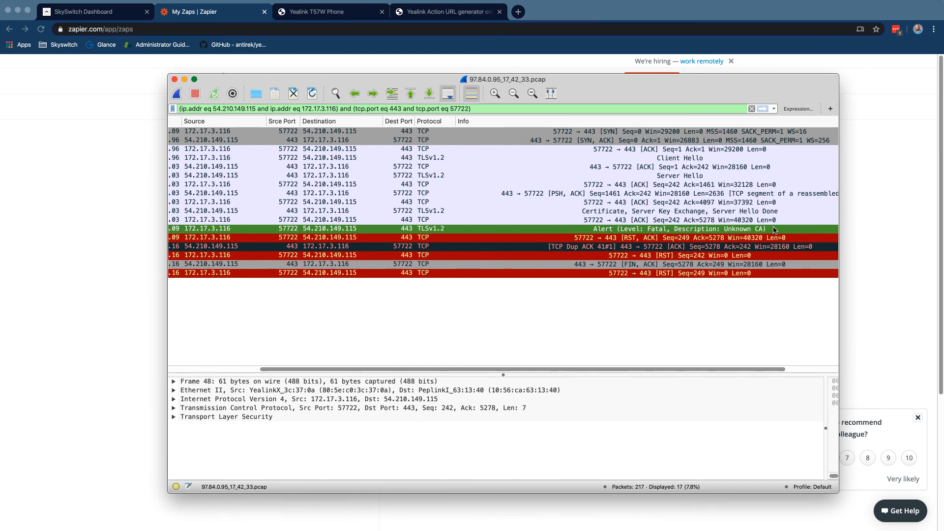
pyautogui.hscroll(3, 688, 229)
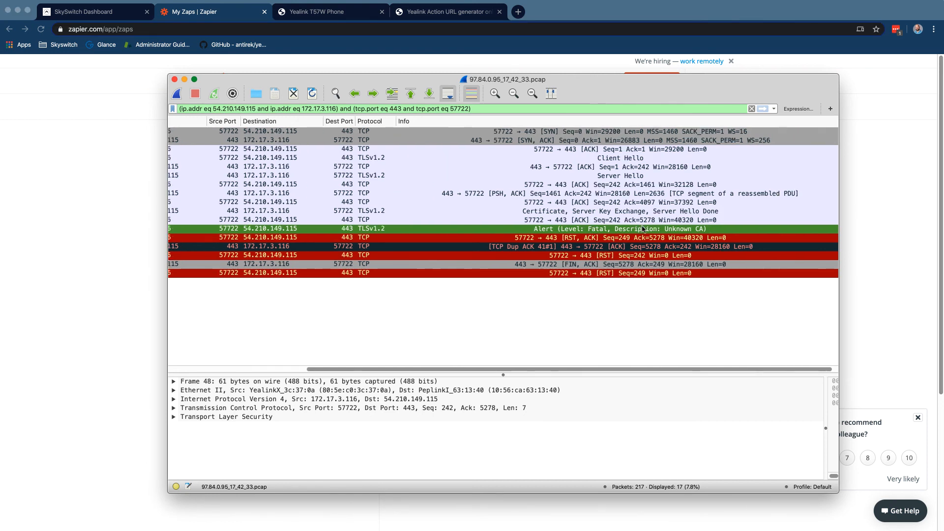
# Show the Yealink T57W's Trusted Certificates page under Security in the phone's web UI
pyautogui.click(100, 202)
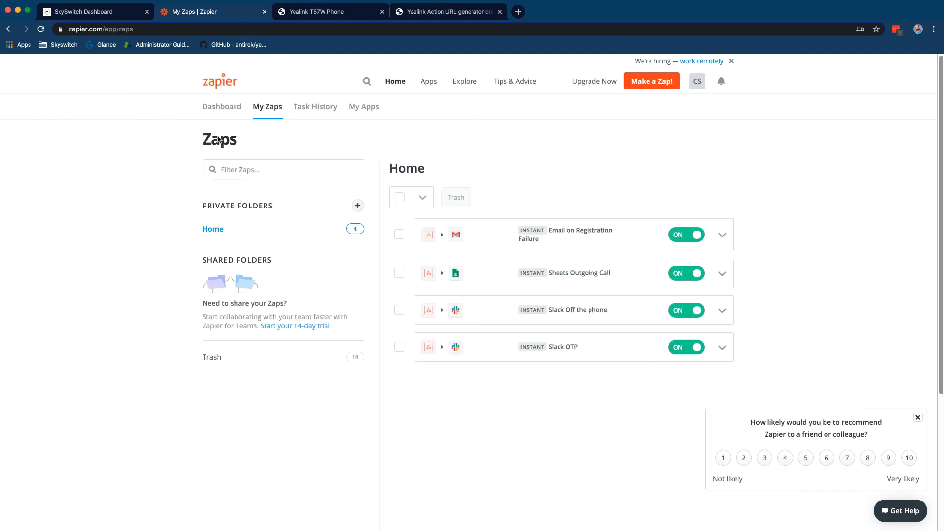
pyautogui.click(344, 10)
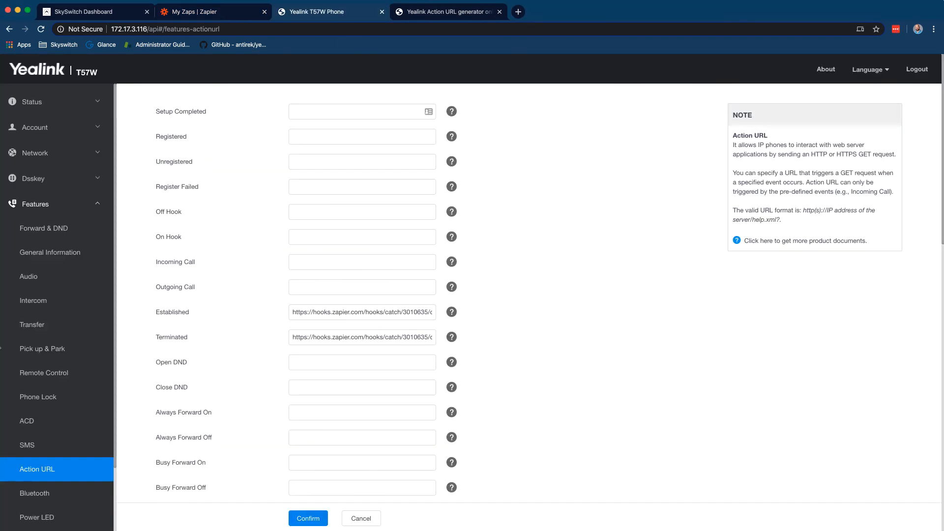
pyautogui.scroll(-10, 54, 492)
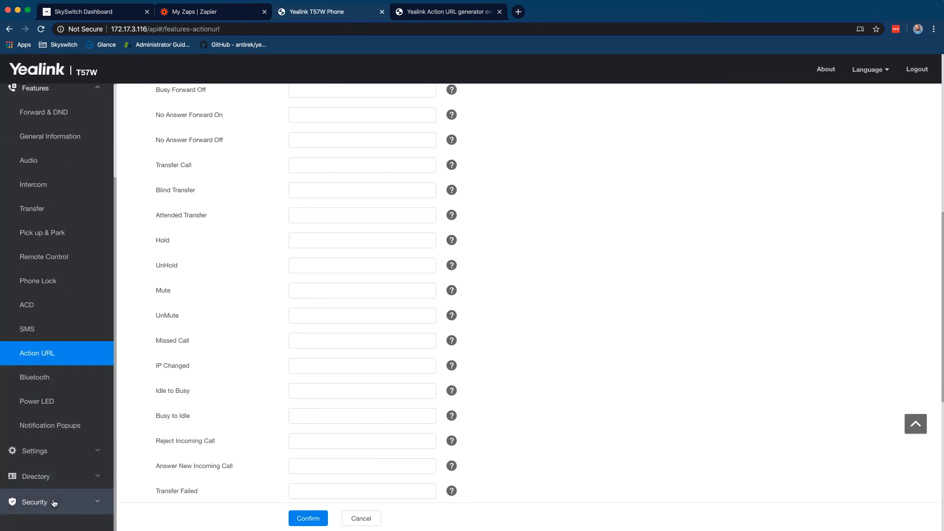
pyautogui.click(54, 503)
pyautogui.click(42, 329)
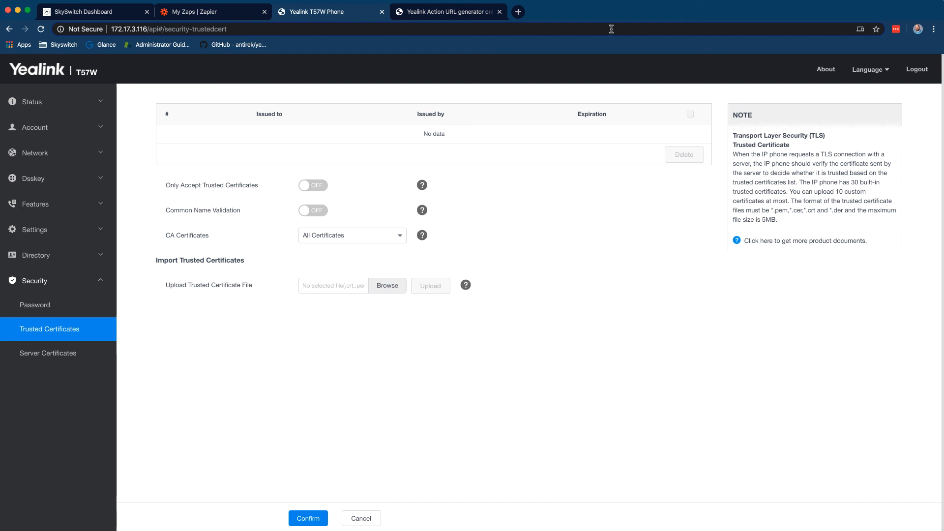
# Load the Zapier hook URL in a new tab and inspect its *.zapier.com certificate chain up to Amazon Root CA 1
pyautogui.click(518, 12)
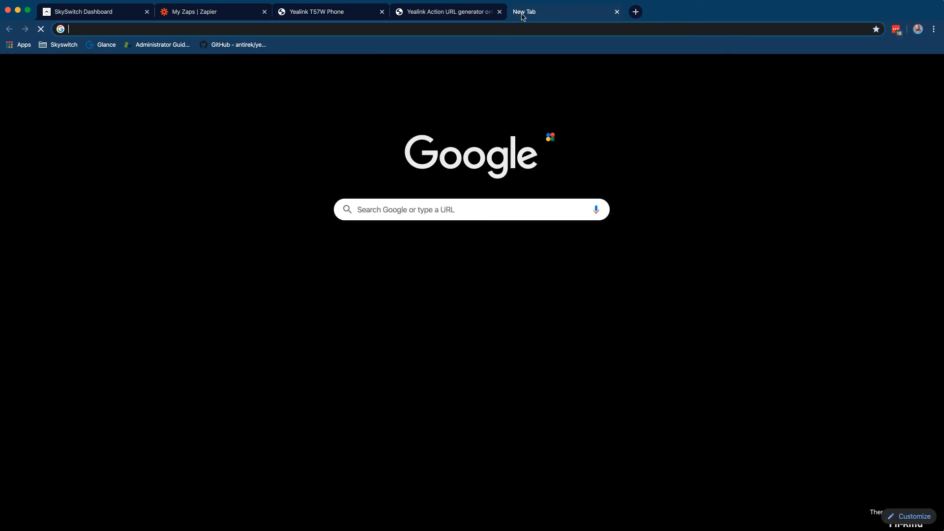
pyautogui.press('Return')
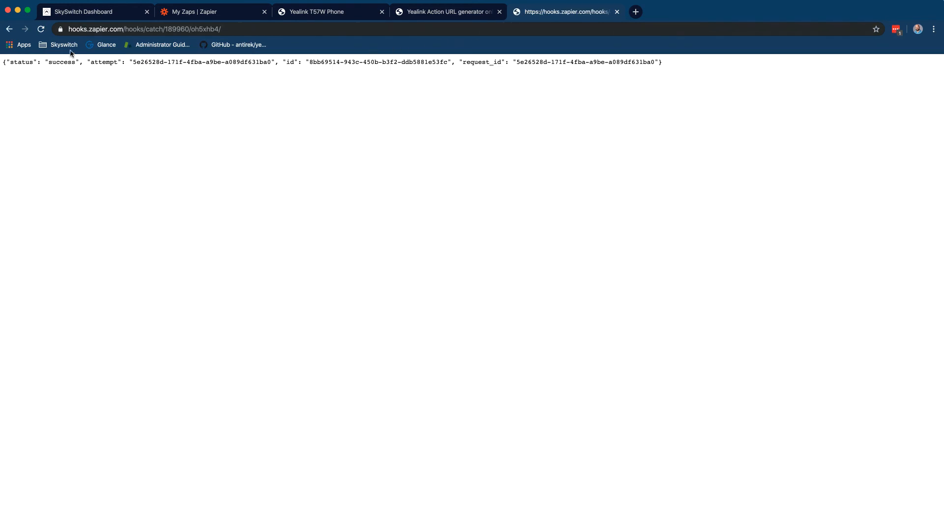
pyautogui.click(60, 30)
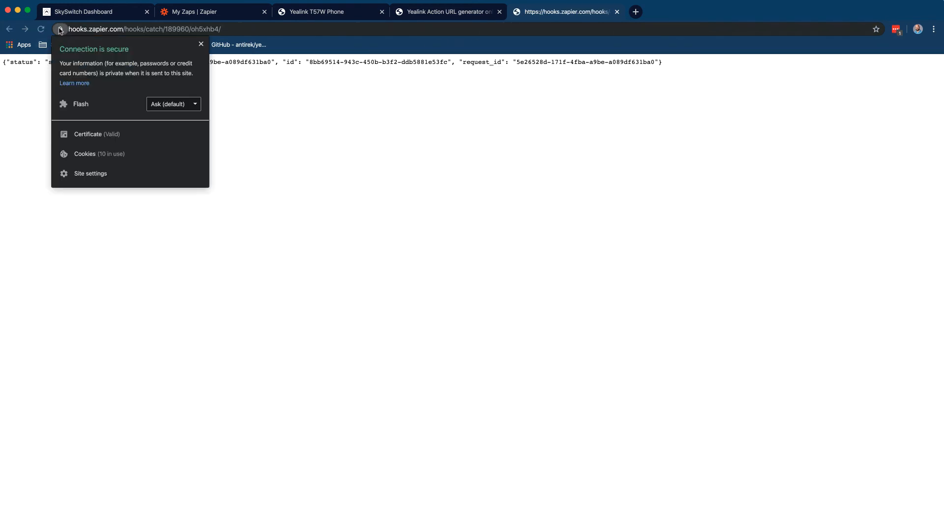
pyautogui.click(106, 136)
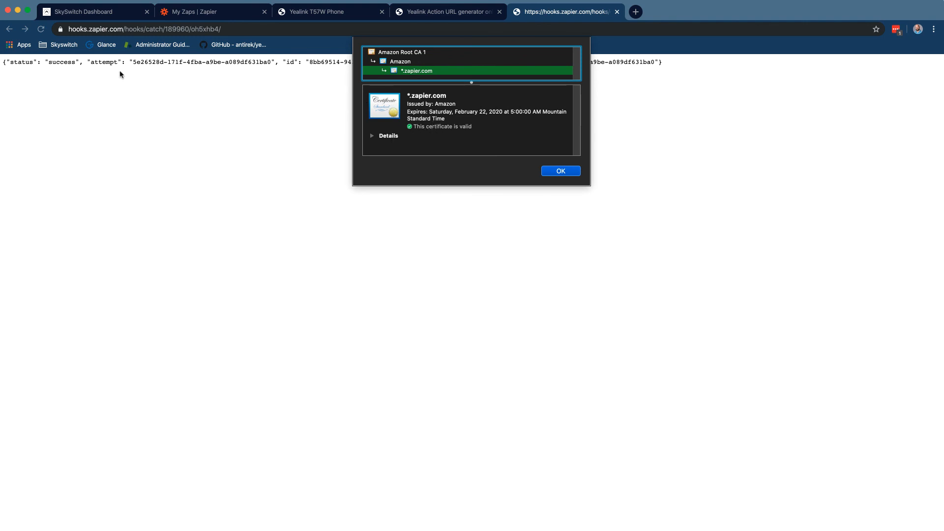
pyautogui.click(352, 13)
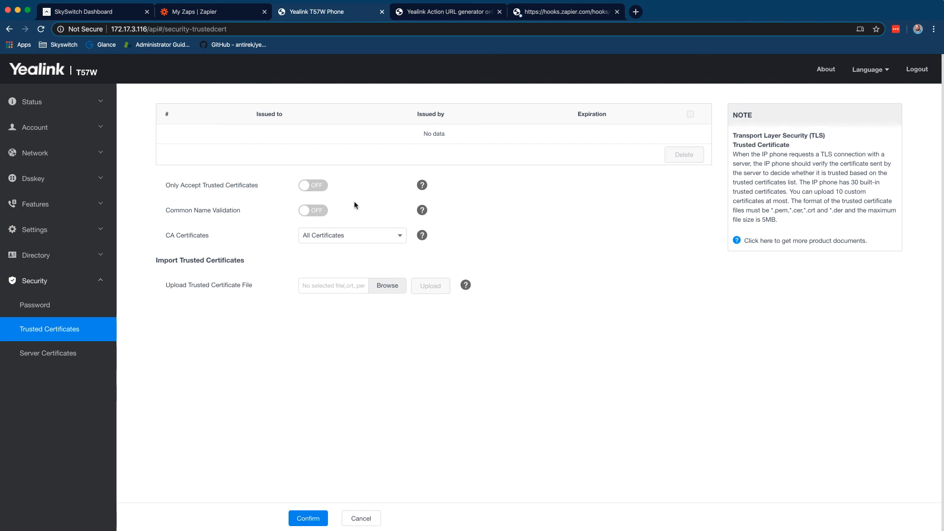
# On the Settings > Configuration page, change Local Log Level from 3 to 6
pyautogui.click(57, 236)
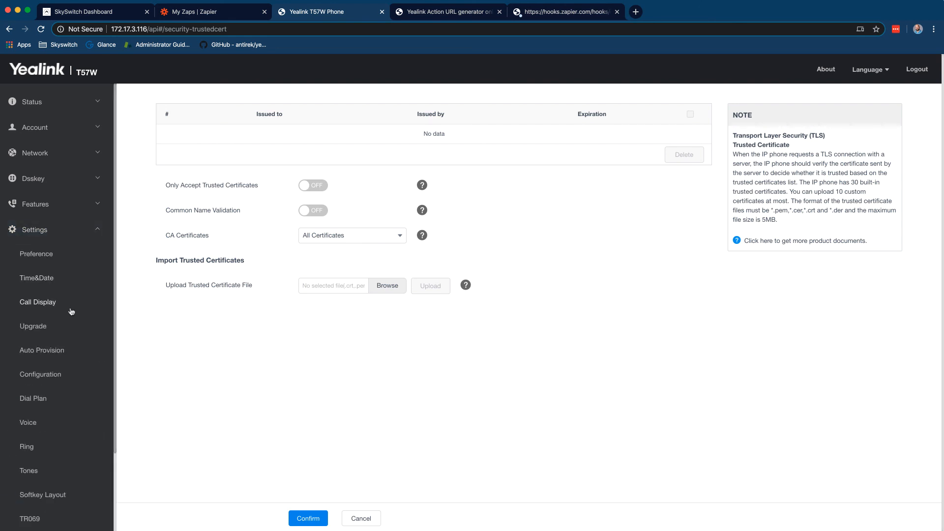
pyautogui.click(41, 374)
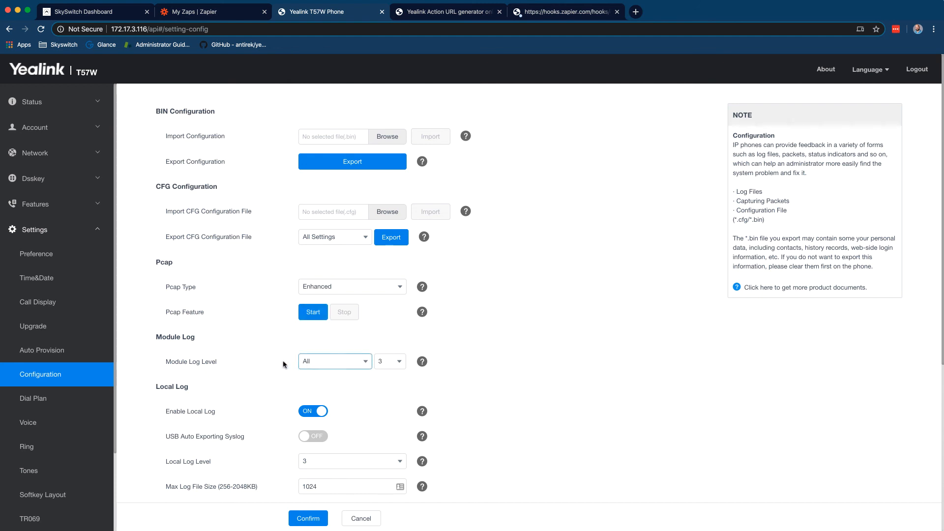
pyautogui.scroll(-3, 344, 394)
pyautogui.click(366, 417)
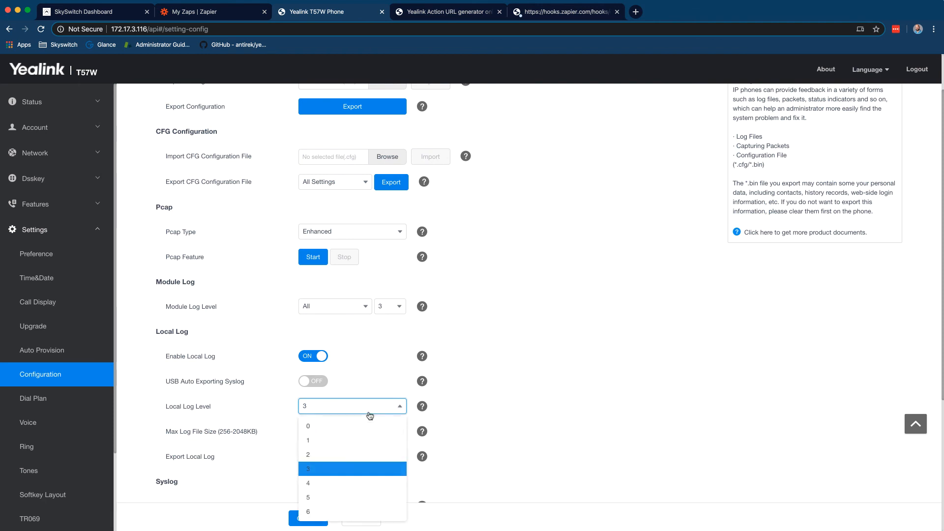
pyautogui.click(530, 385)
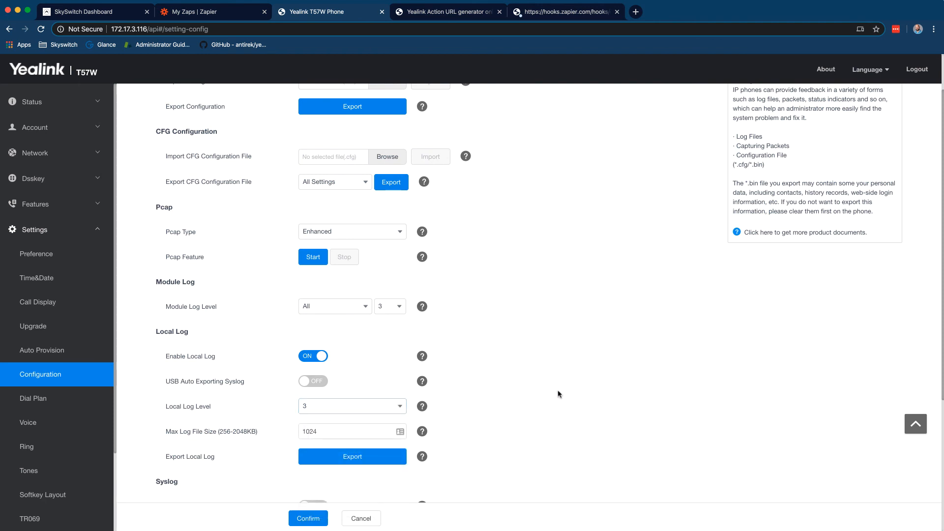
pyautogui.scroll(-3, 558, 392)
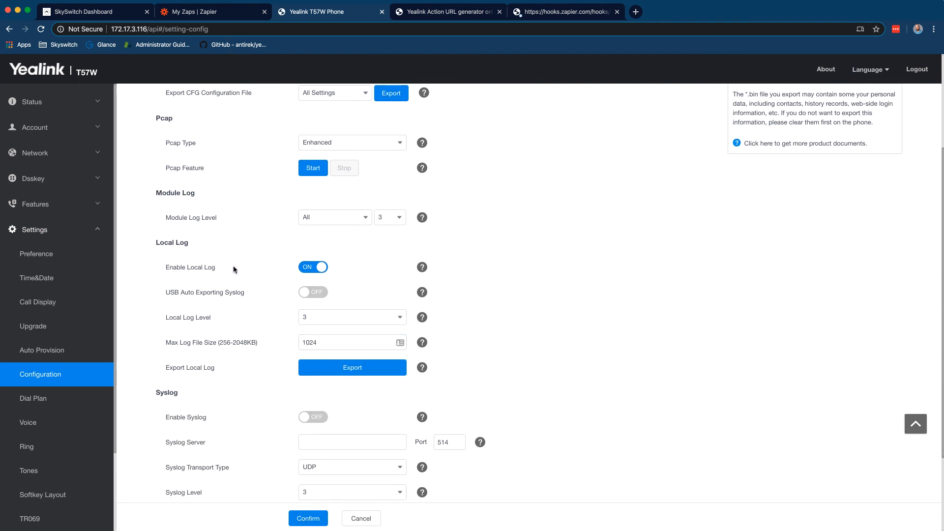
pyautogui.click(344, 310)
pyautogui.click(329, 415)
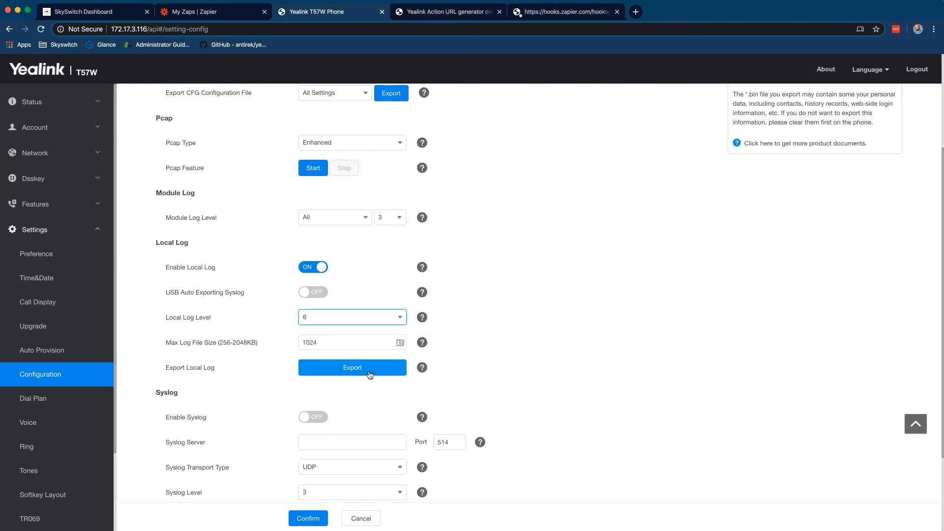